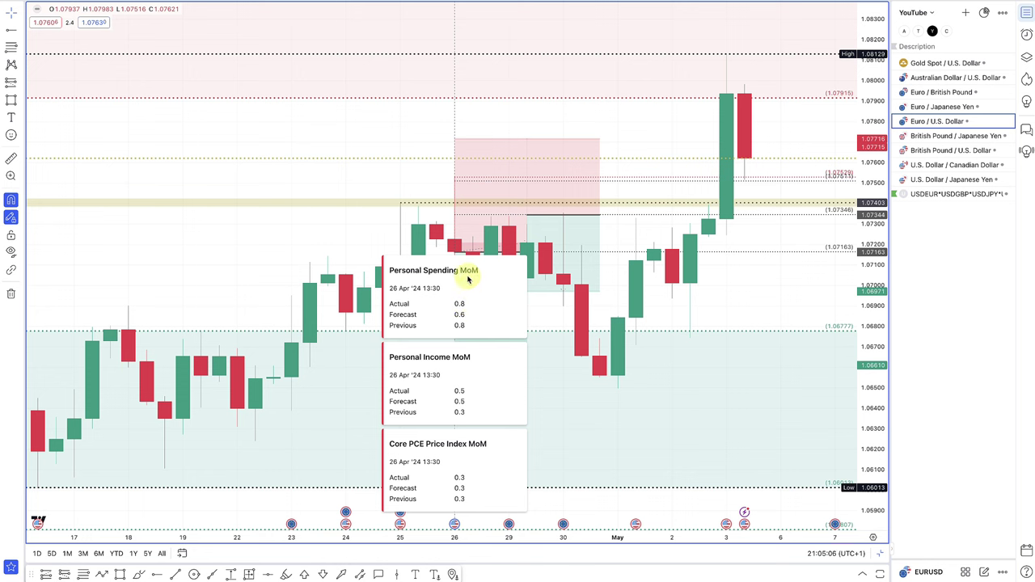
Examine the two EURUSD short positions between 26 and 30 April against the earlier price swings back to early April
left_click(439, 173)
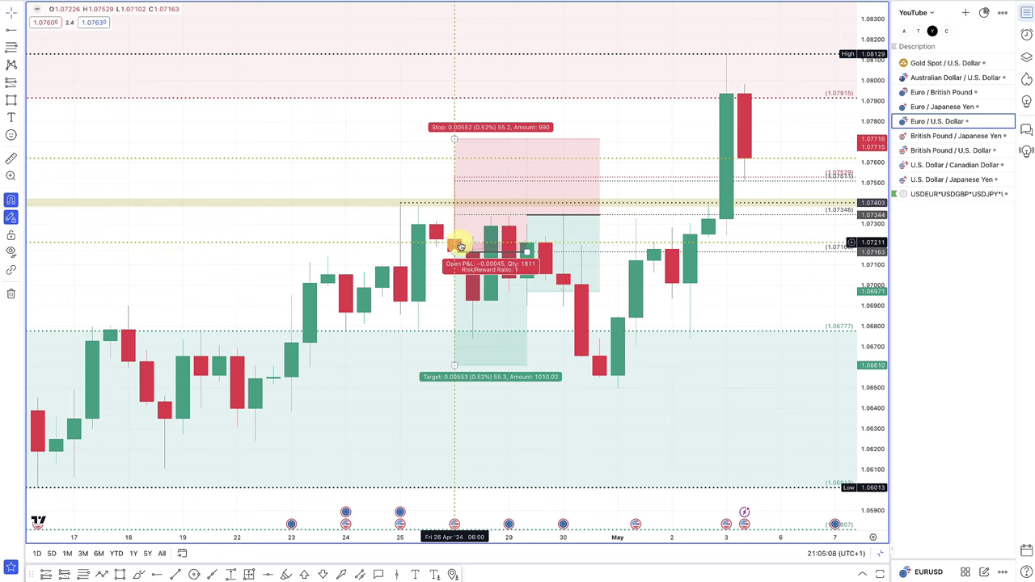
left_click(430, 260)
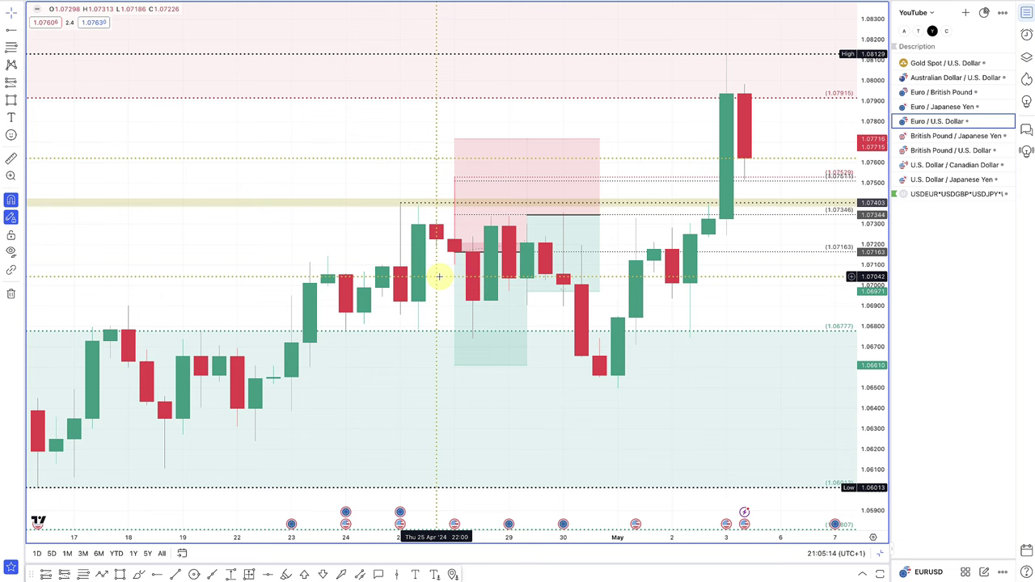
left_click(498, 240)
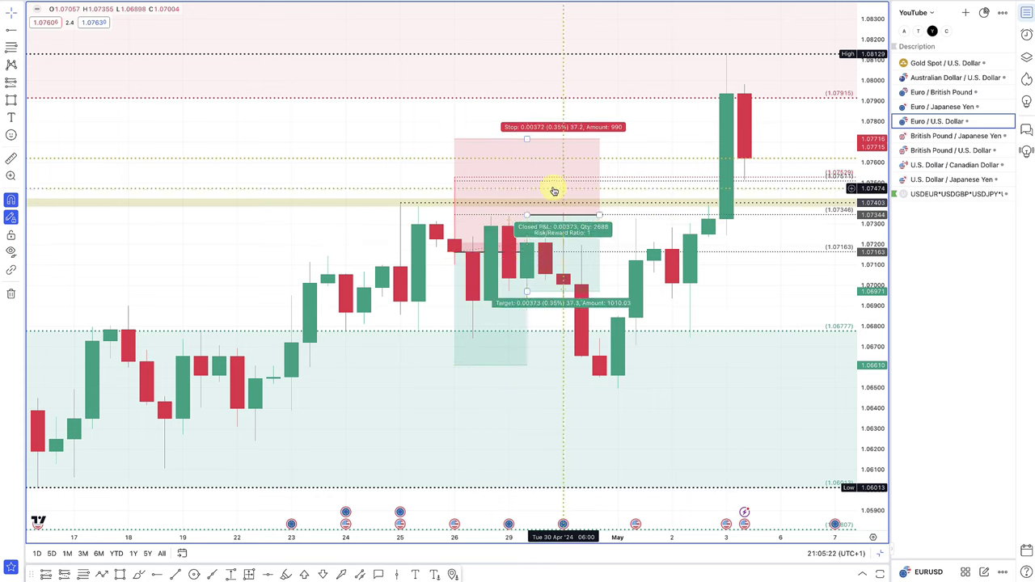
left_click(513, 268)
scroll(511, 263, "up", 2)
scroll(525, 267, "up", 1)
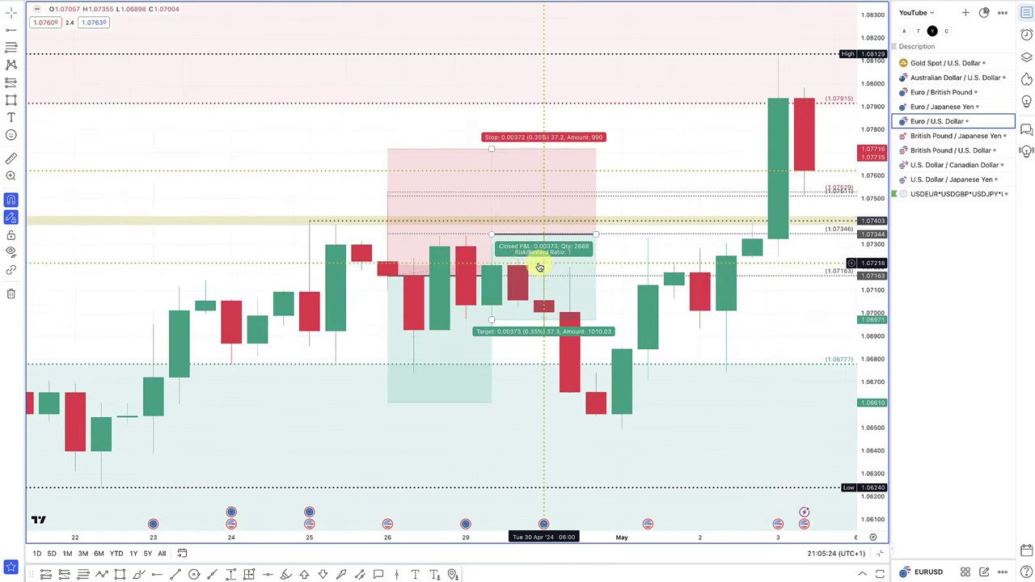
scroll(461, 270, "up", 2)
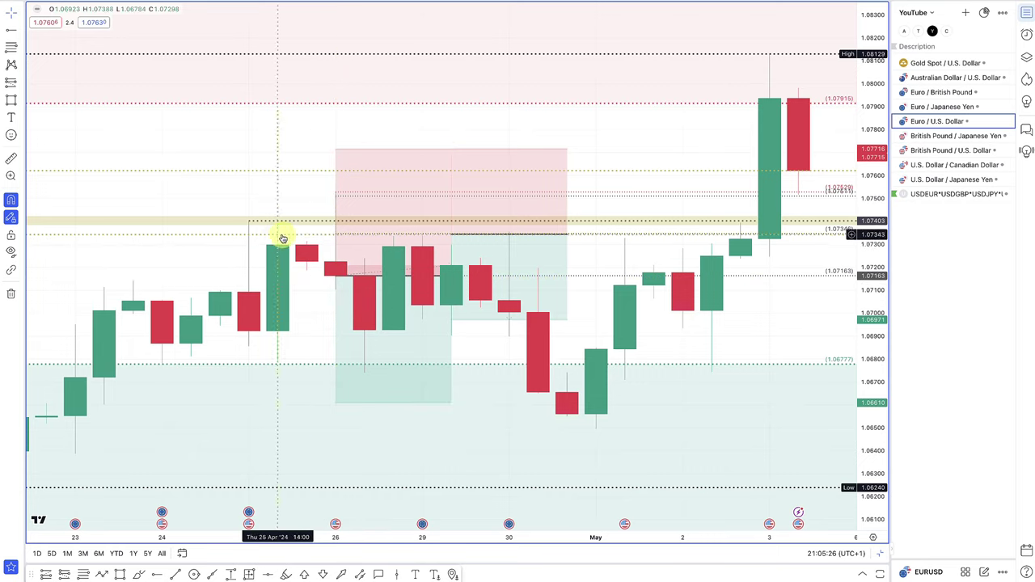
scroll(393, 256, "down", 3)
scroll(394, 255, "down", 3)
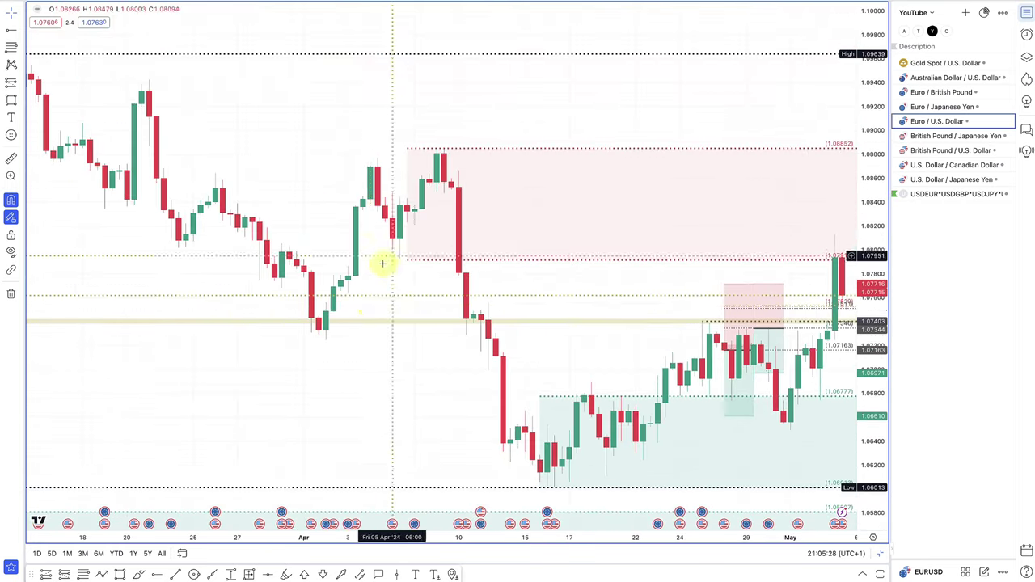
scroll(369, 303, "up", 3)
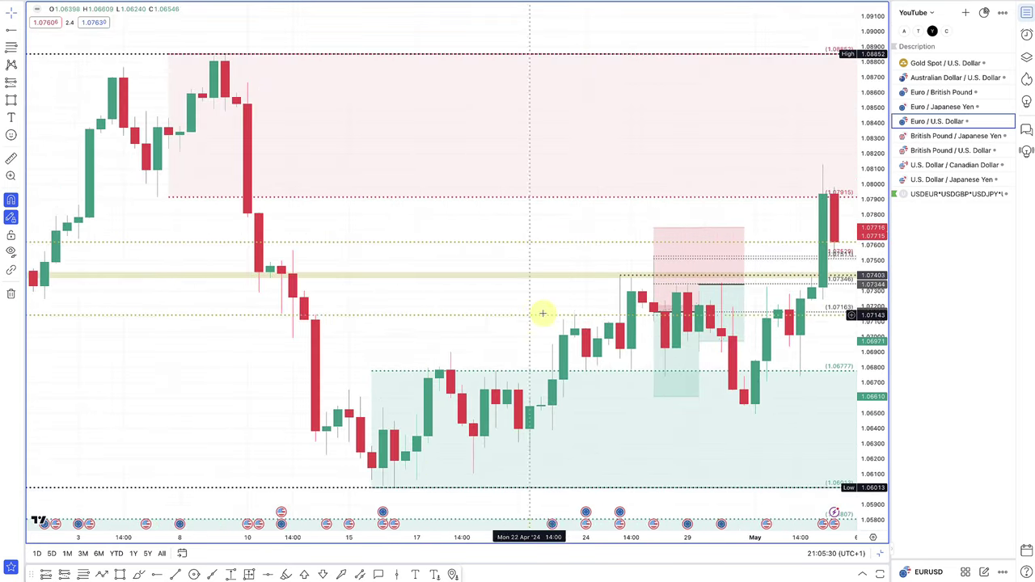
scroll(612, 281, "up", 2)
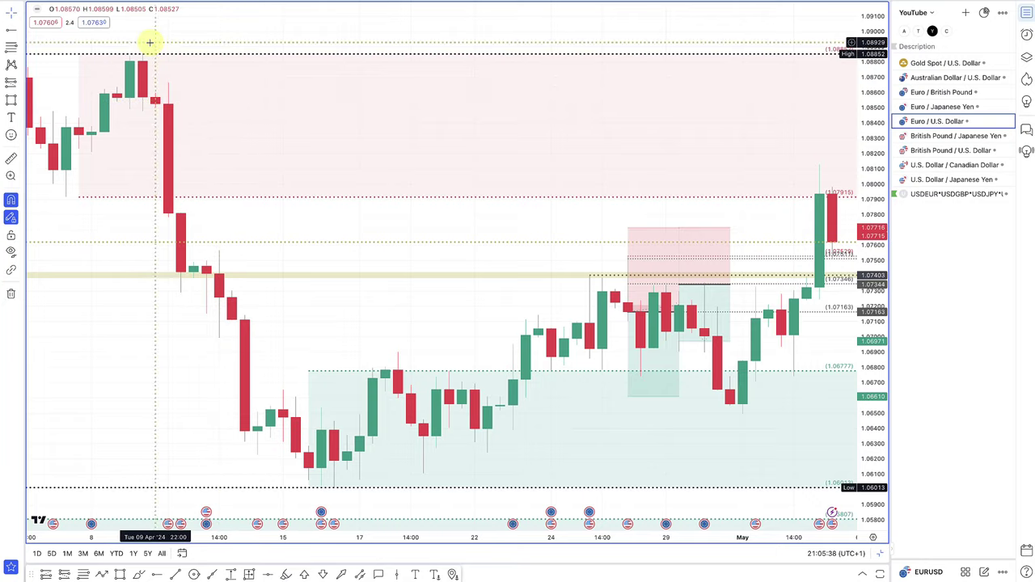
Switch the EURUSD chart to the 15-minute timeframe and inspect the price action of 25 and 26 April
type("15")
key("Return")
scroll(397, 203, "down", 5)
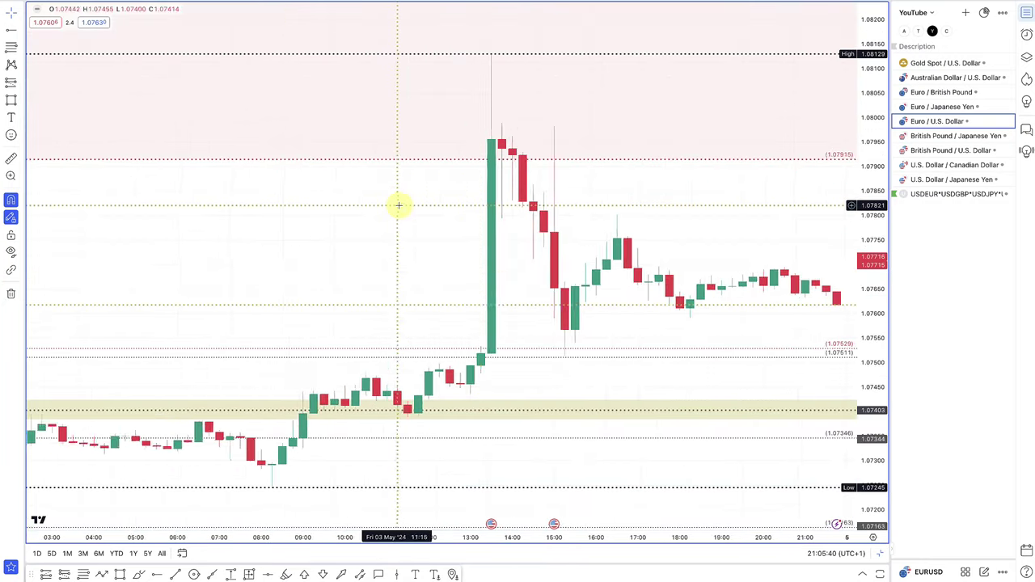
scroll(399, 206, "down", 5)
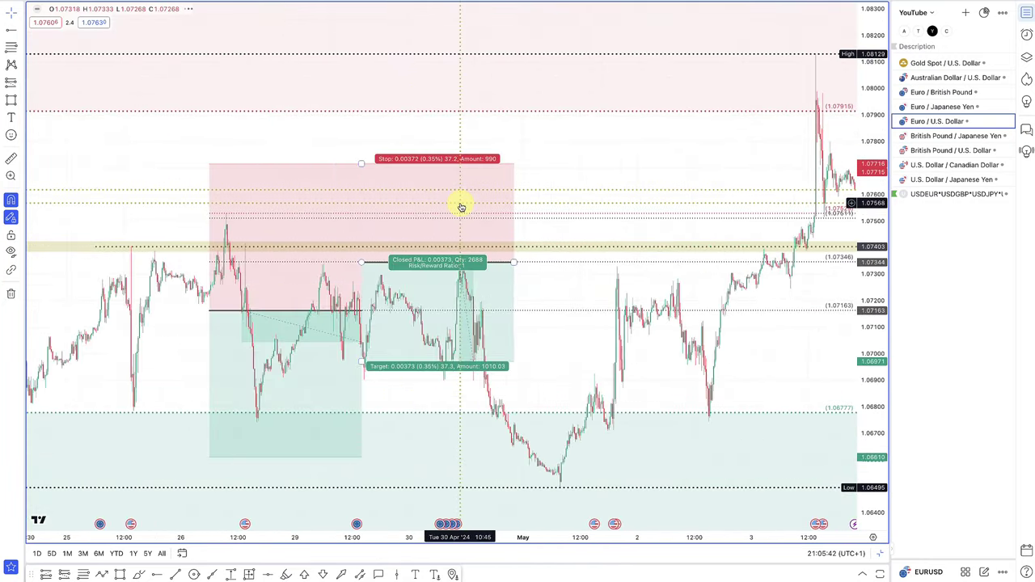
scroll(343, 199, "up", 6)
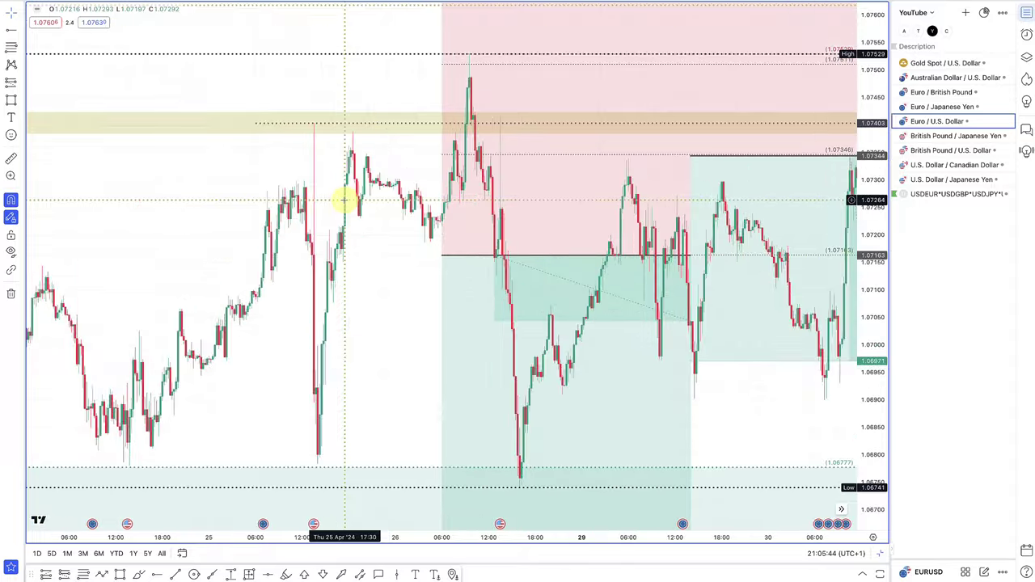
scroll(343, 199, "up", 1)
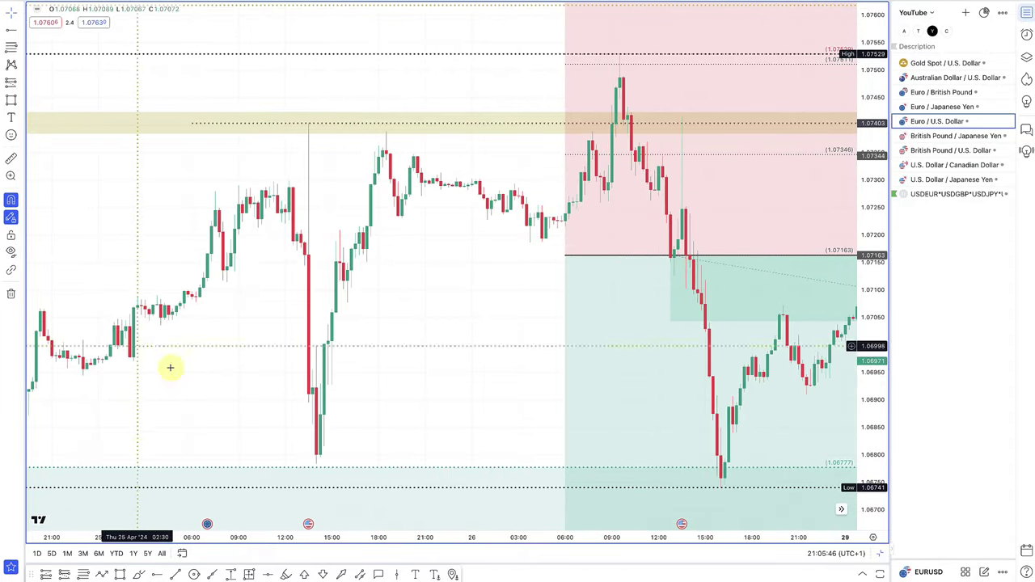
Circle with the brush the four price highs around the yellow zone at 1.07403 on 25 and 26 April
left_click(139, 576)
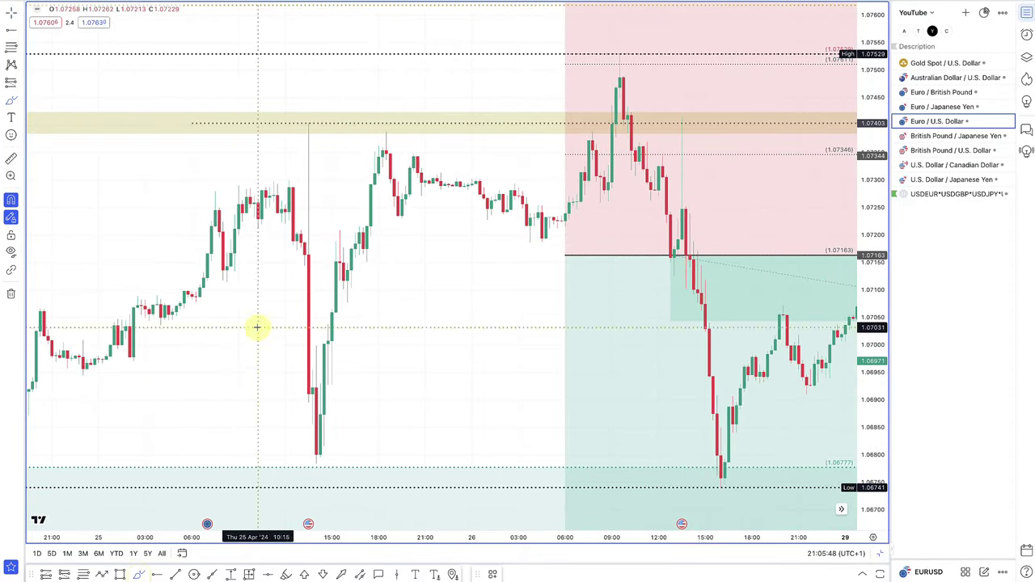
left_click_drag(316, 115, 289, 103)
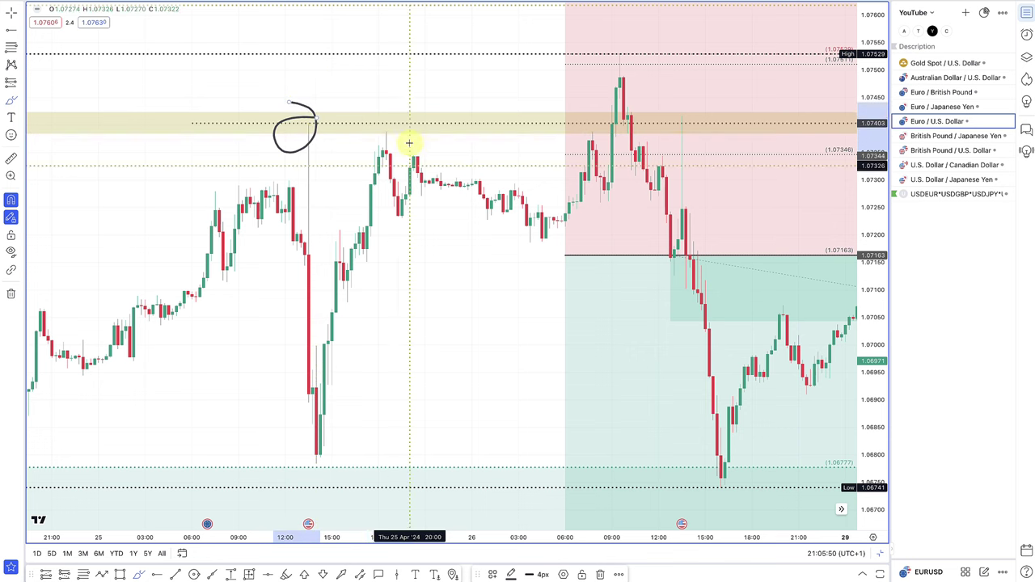
left_click_drag(388, 95, 385, 97)
left_click_drag(585, 120, 573, 155)
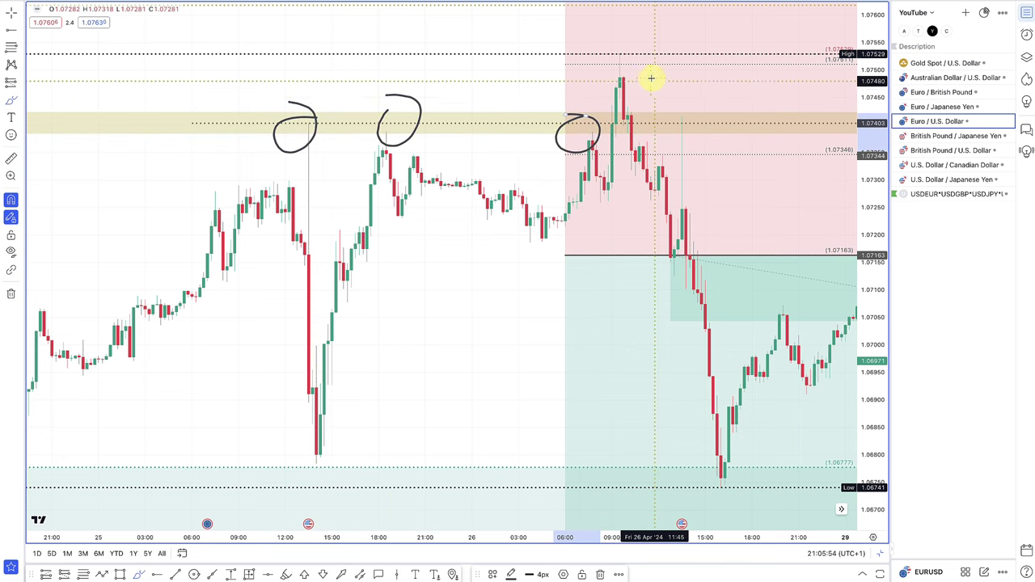
mouse_move(654, 76)
left_mouse_down()
mouse_move(600, 62)
mouse_move(666, 151)
mouse_move(608, 72)
left_mouse_up()
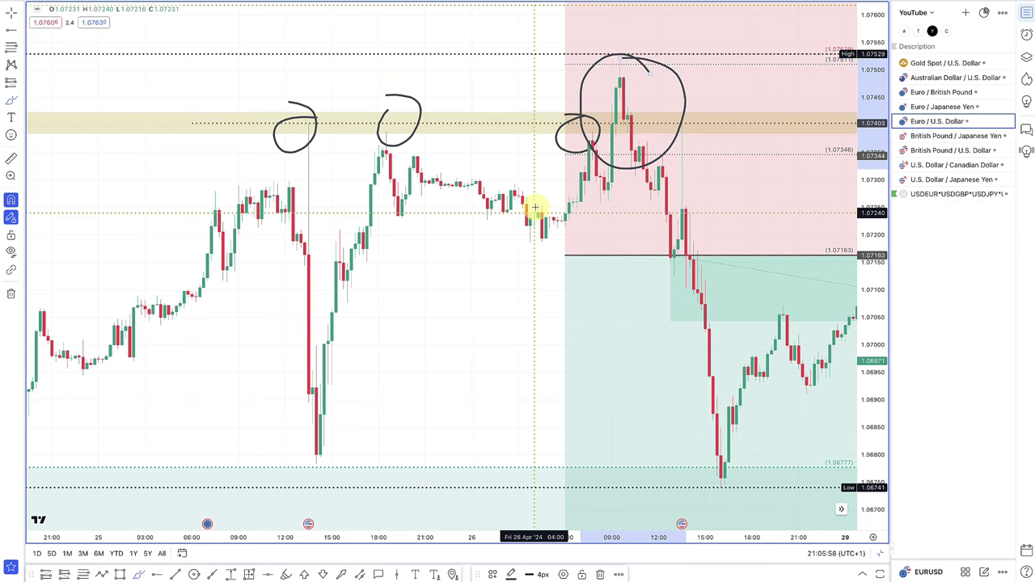
Return the chart to the 8-hour timeframe and bring the late April to early May candles into view
scroll(545, 209, "down", 1)
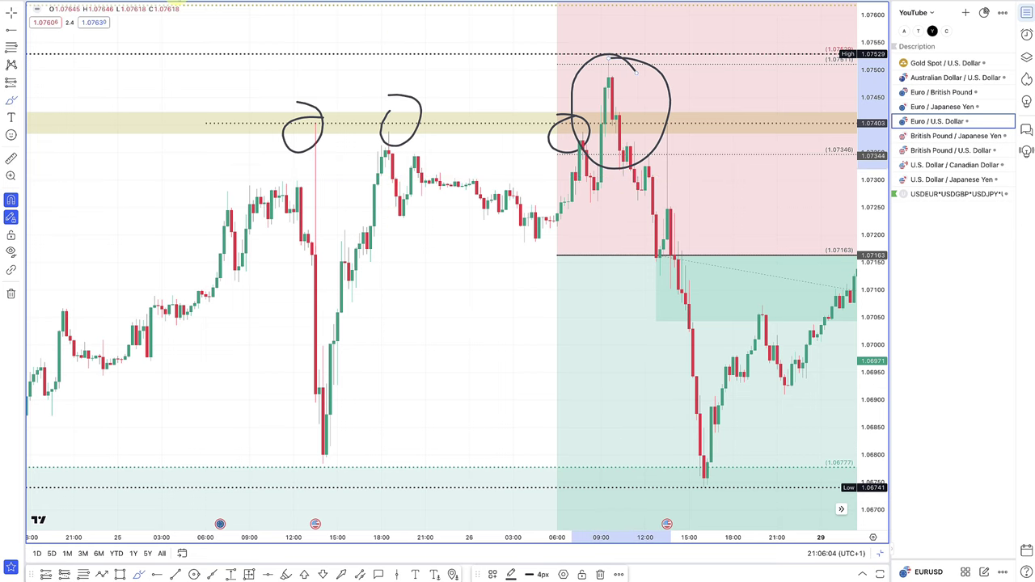
left_click(211, 5)
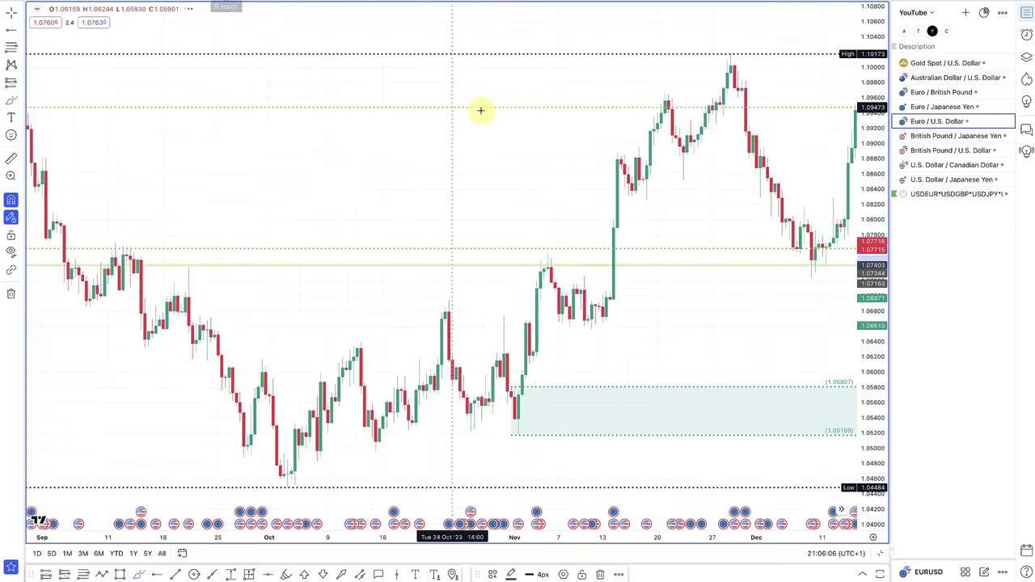
scroll(573, 141, "right", 5)
scroll(595, 155, "right", 10)
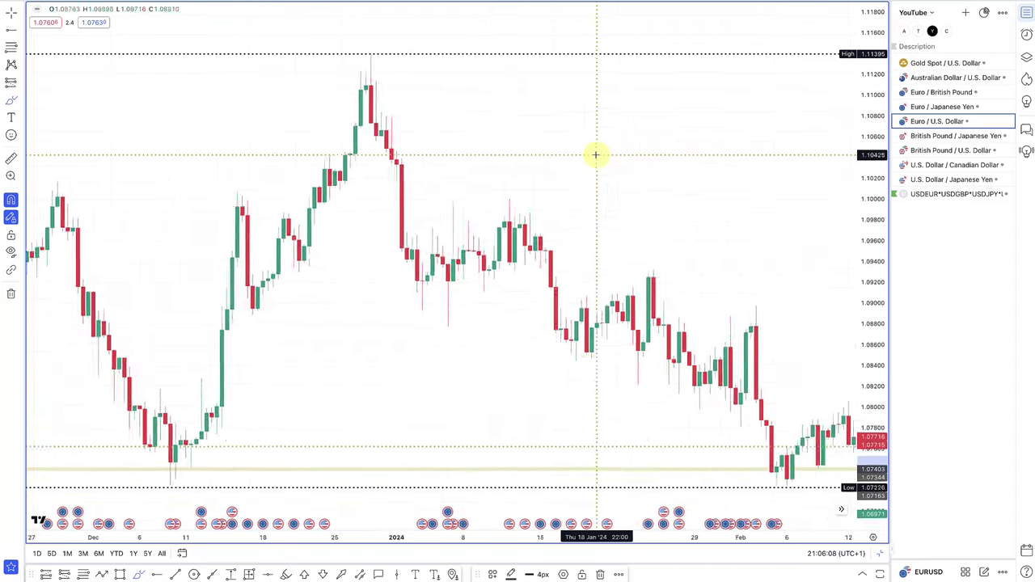
scroll(595, 154, "right", 10)
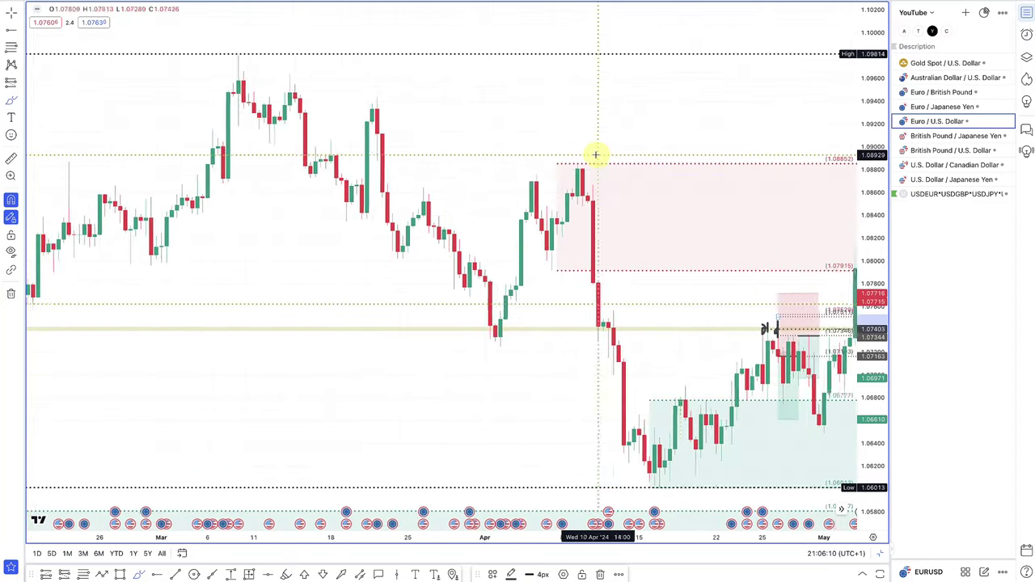
scroll(578, 214, "right", 5)
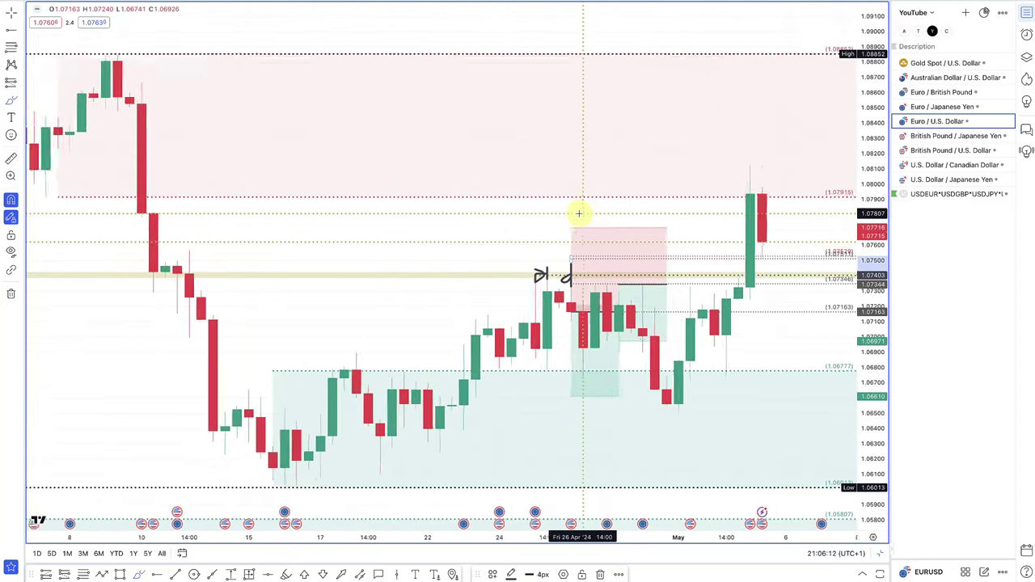
scroll(577, 213, "up", 3)
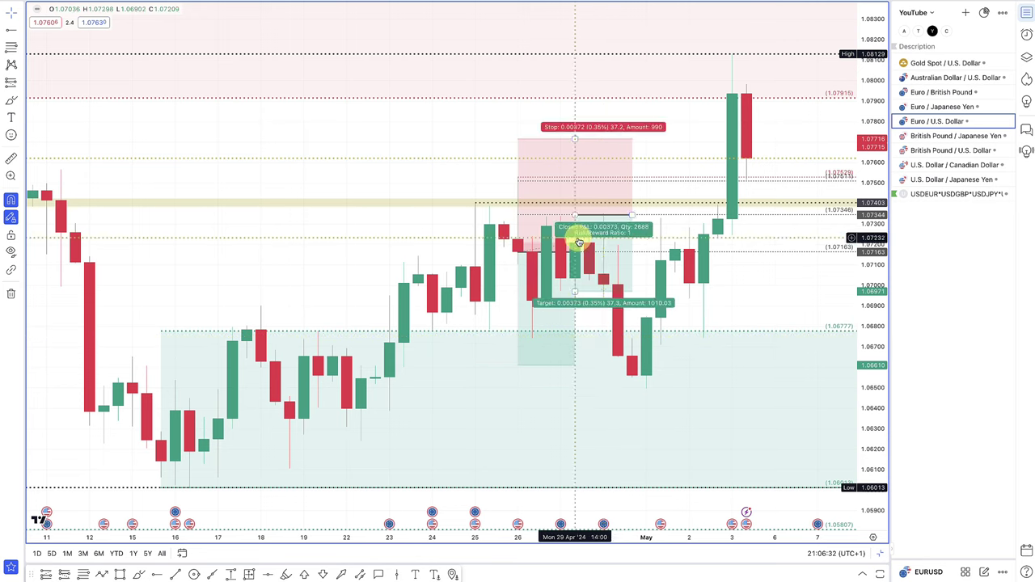
Compare the entries, stops and targets of the two short positions with the candles from 26 April to 1 May
scroll(494, 242, "up", 1)
scroll(494, 243, "up", 1)
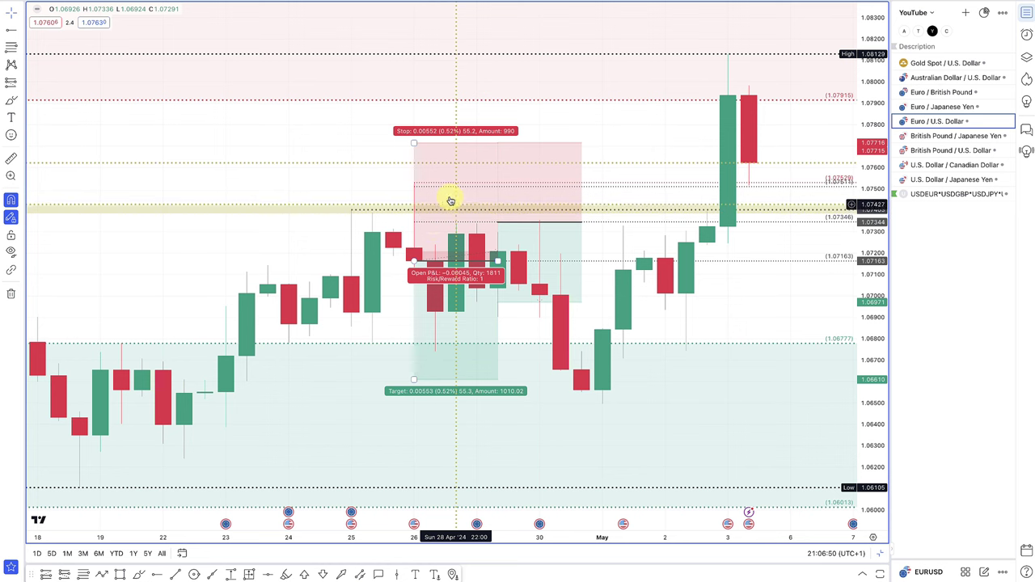
left_click_drag(439, 207, 501, 225)
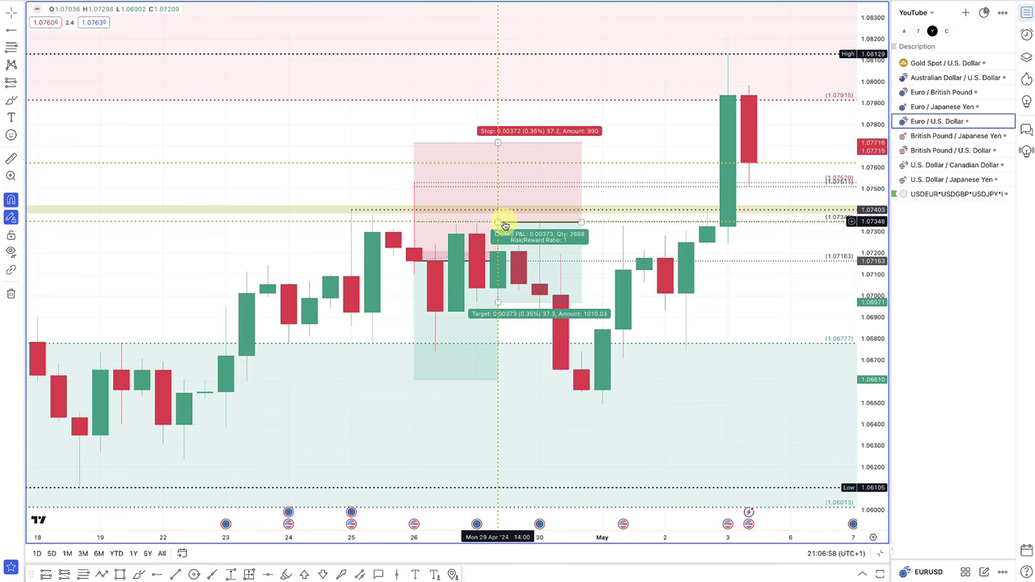
left_click_drag(502, 224, 414, 224)
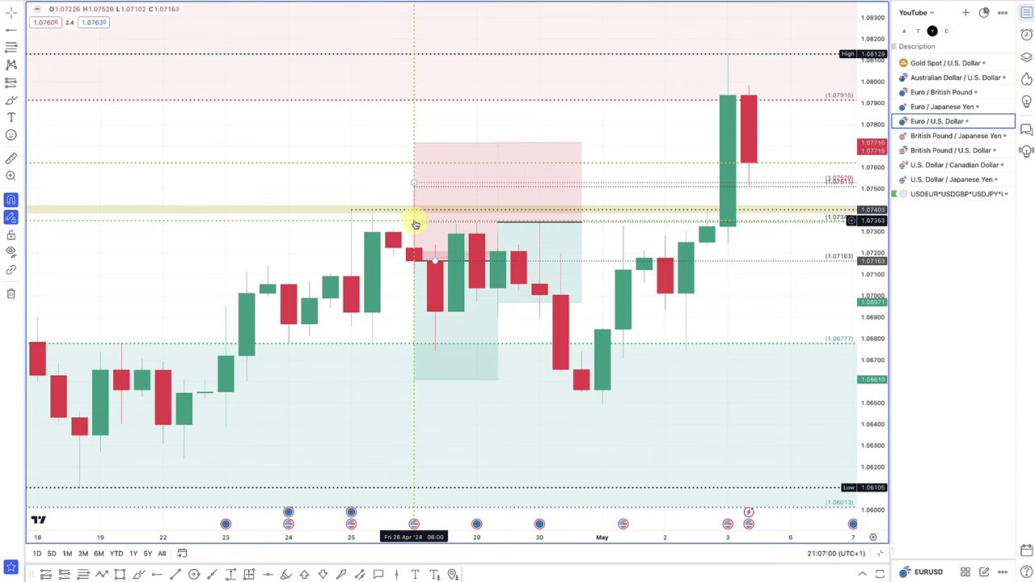
scroll(412, 241, "up", 3)
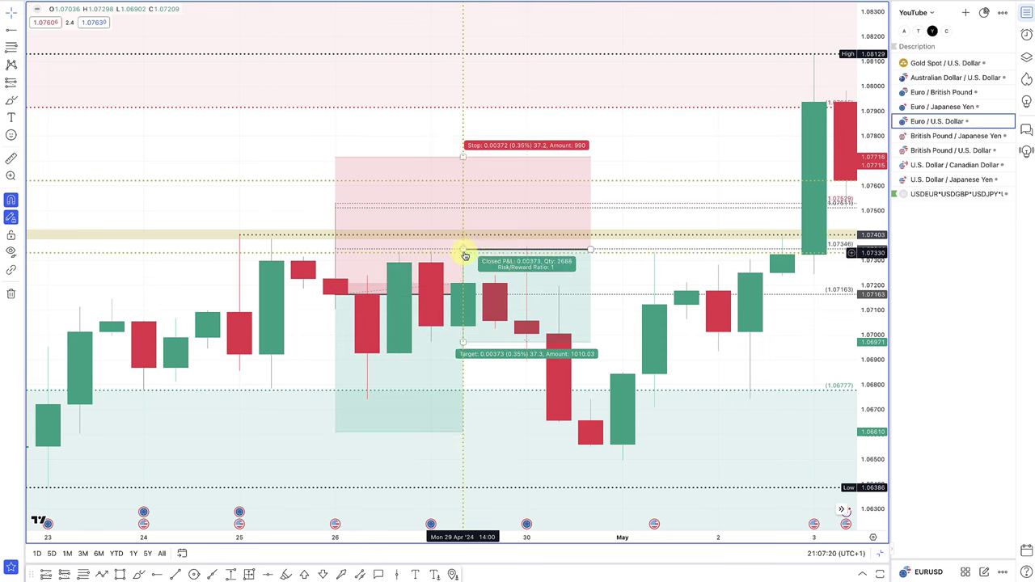
scroll(533, 269, "down", 2)
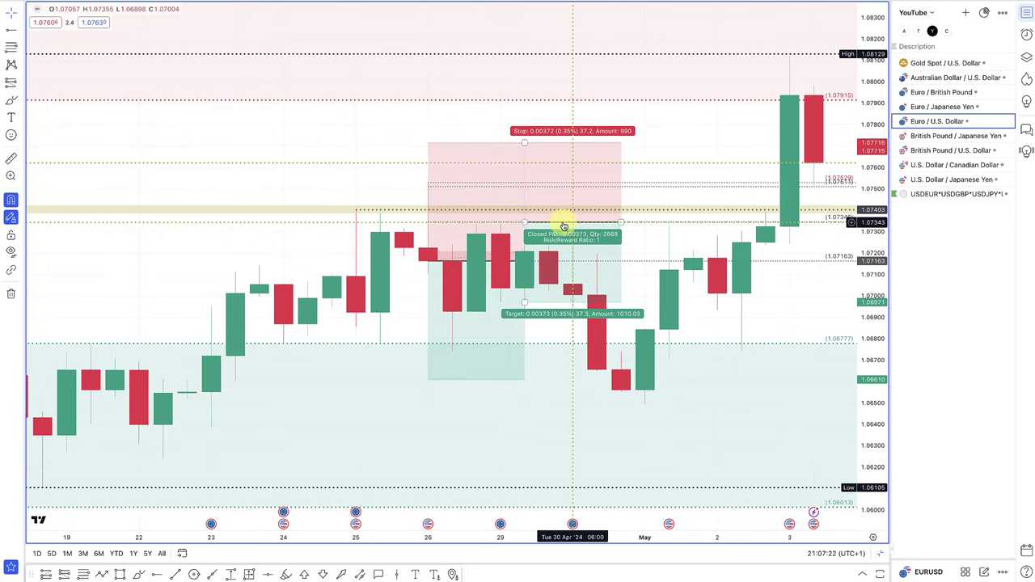
scroll(522, 240, "up", 1)
scroll(527, 257, "up", 2)
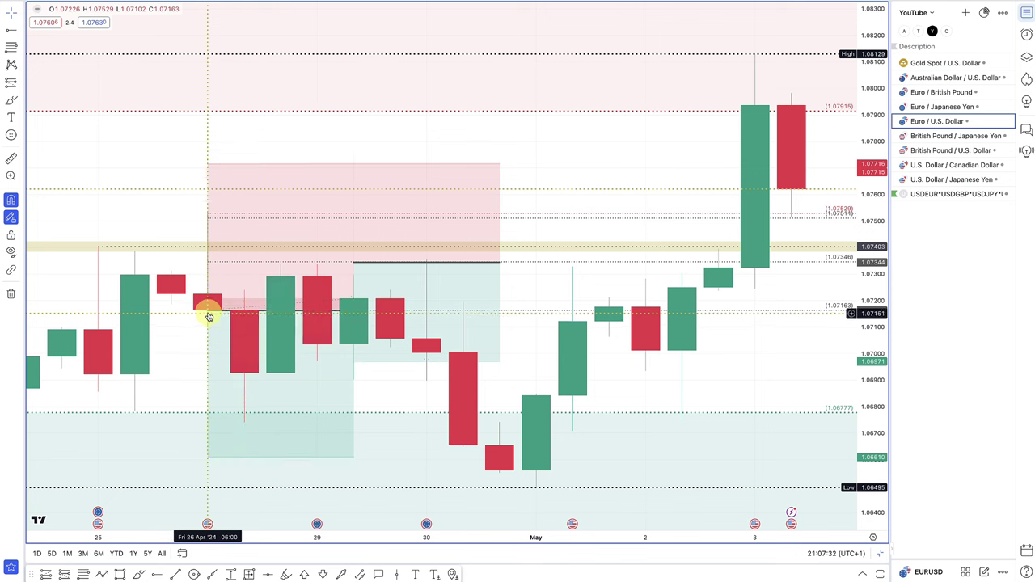
left_click_drag(230, 328, 422, 296)
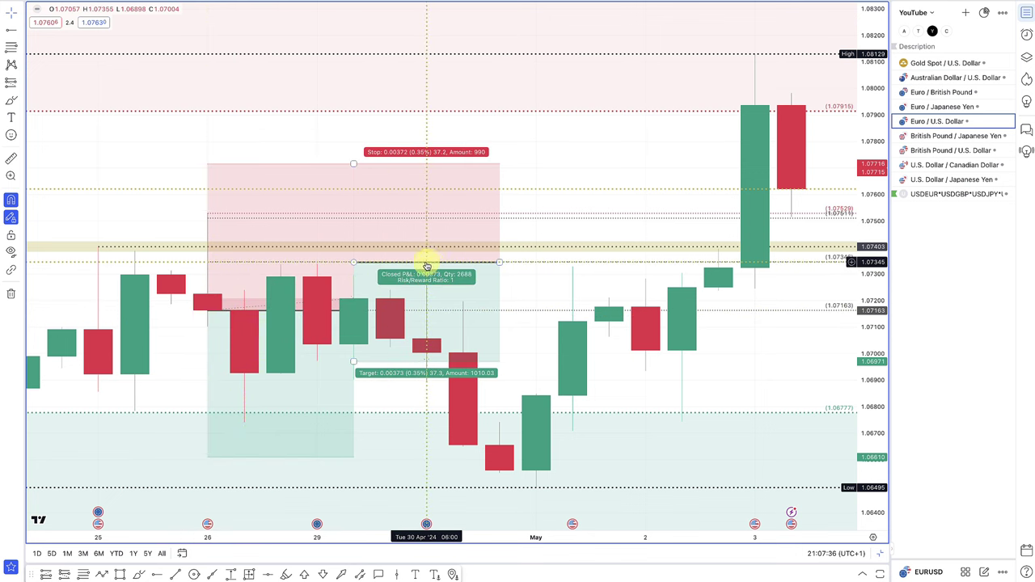
scroll(453, 302, "up", 3)
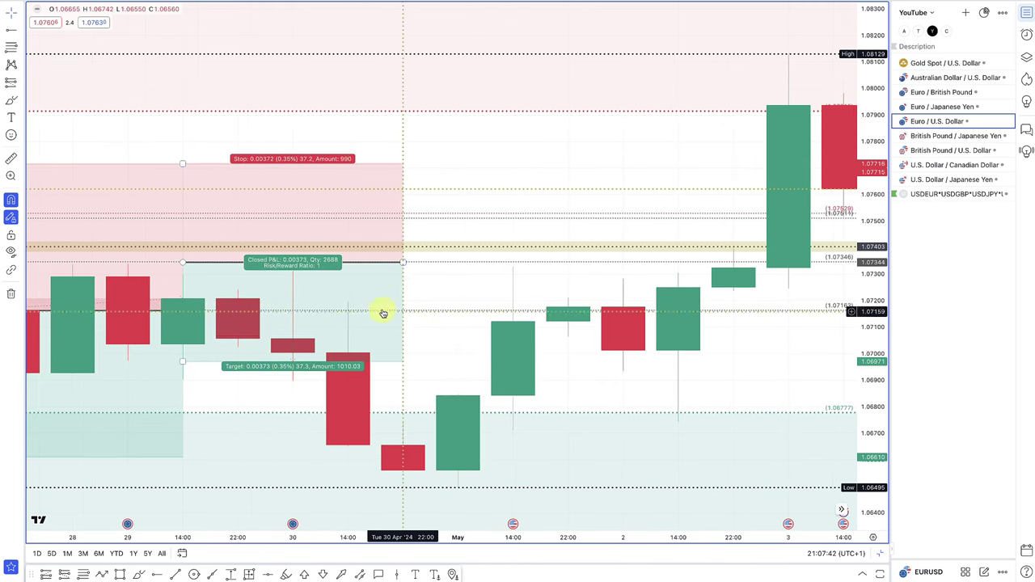
scroll(426, 344, "down", 3)
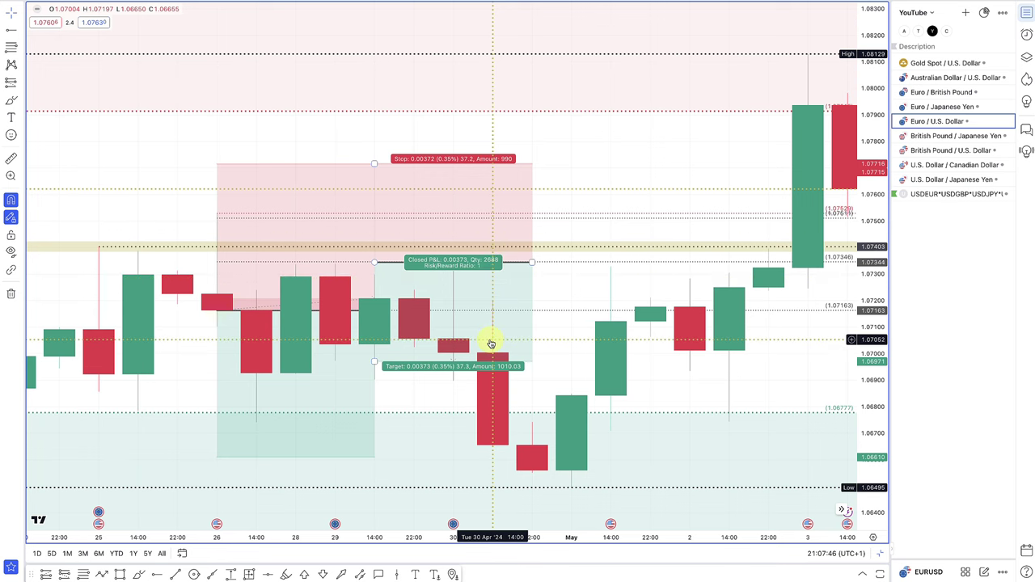
Delete the second short position, the one entered on 29 April at 1.07344
scroll(509, 300, "down", 2)
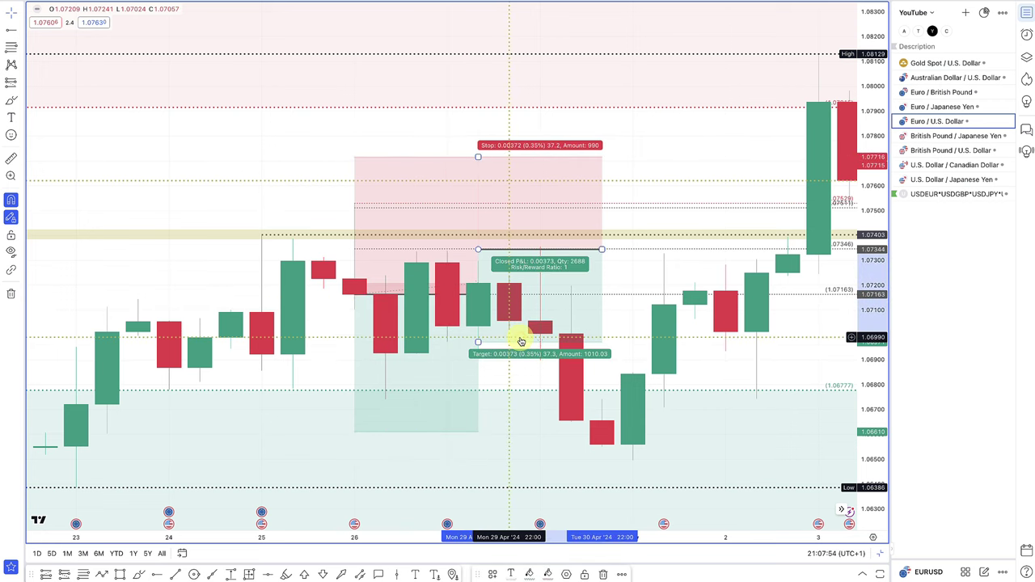
key("Delete")
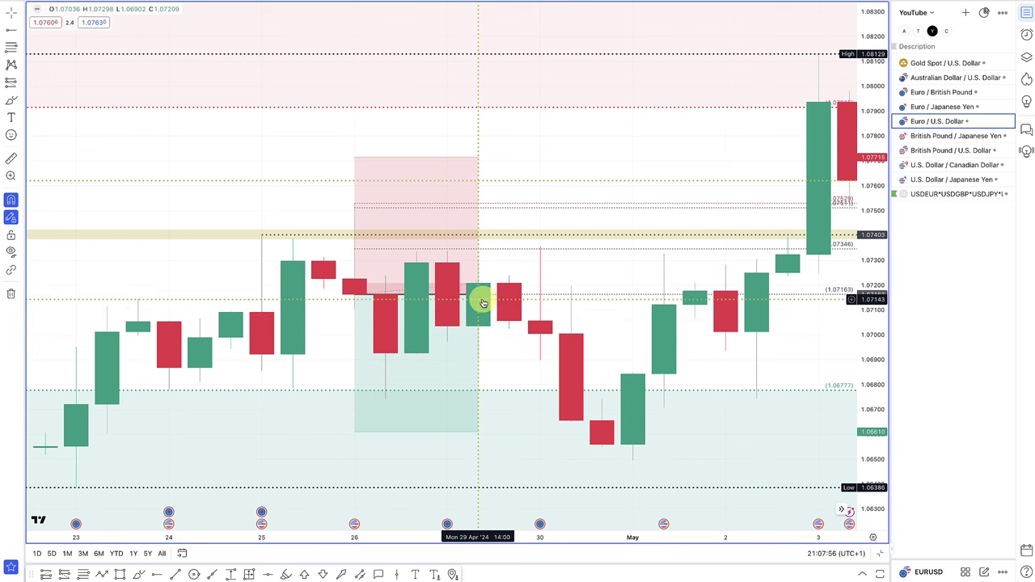
Extend the 26 April short position to the 1 May 06:00 candle and lower its stop to 1.07433
left_click_drag(482, 303, 633, 294)
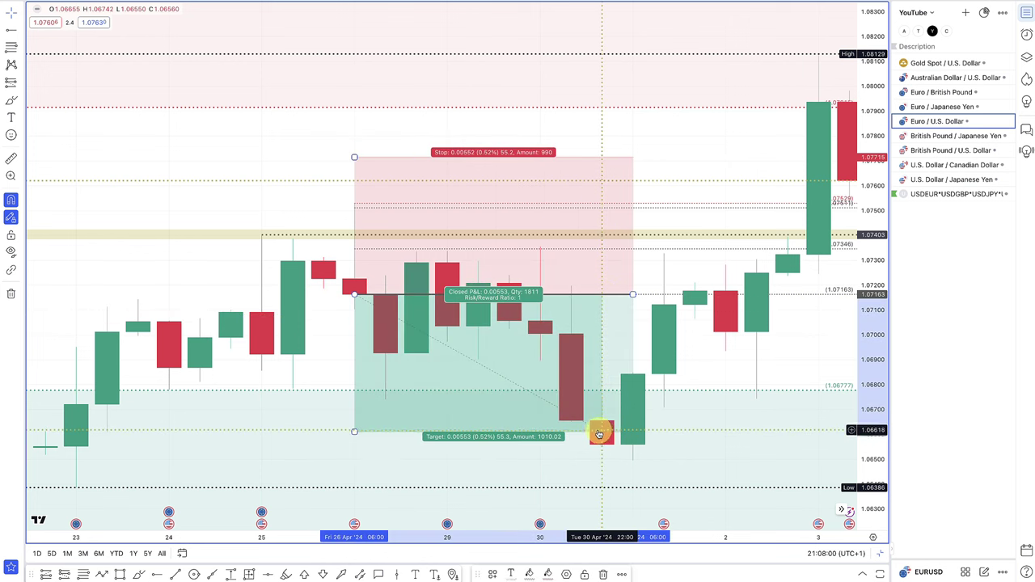
mouse_move(599, 434)
left_mouse_down()
mouse_move(603, 419)
mouse_move(536, 388)
mouse_move(462, 203)
mouse_move(353, 157)
mouse_move(445, 173)
mouse_move(487, 229)
mouse_move(513, 219)
mouse_move(517, 227)
left_mouse_up()
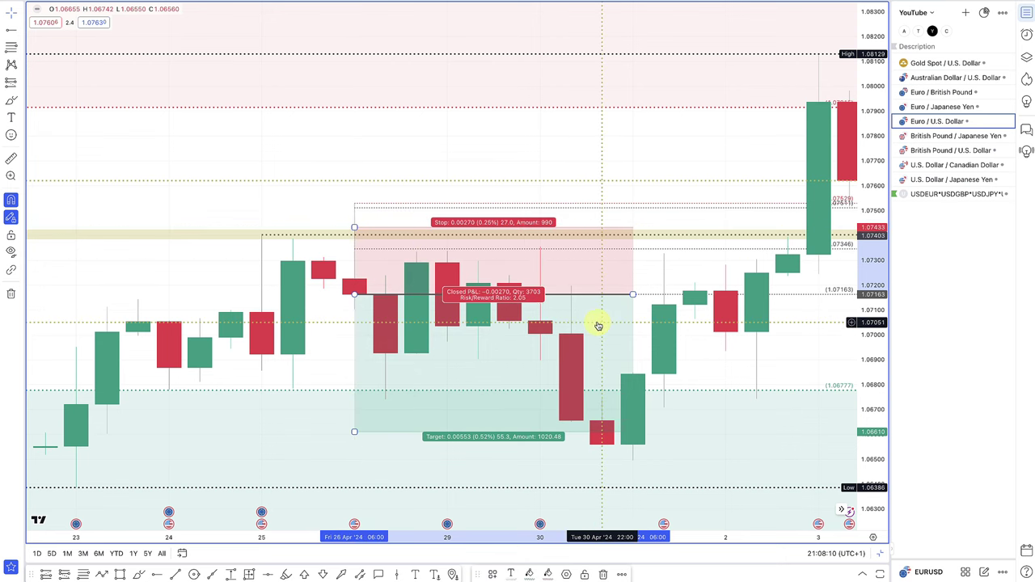
Lower the target of the 26 April short position to 1.06157
scroll(596, 326, "down", 3)
scroll(596, 326, "down", 2)
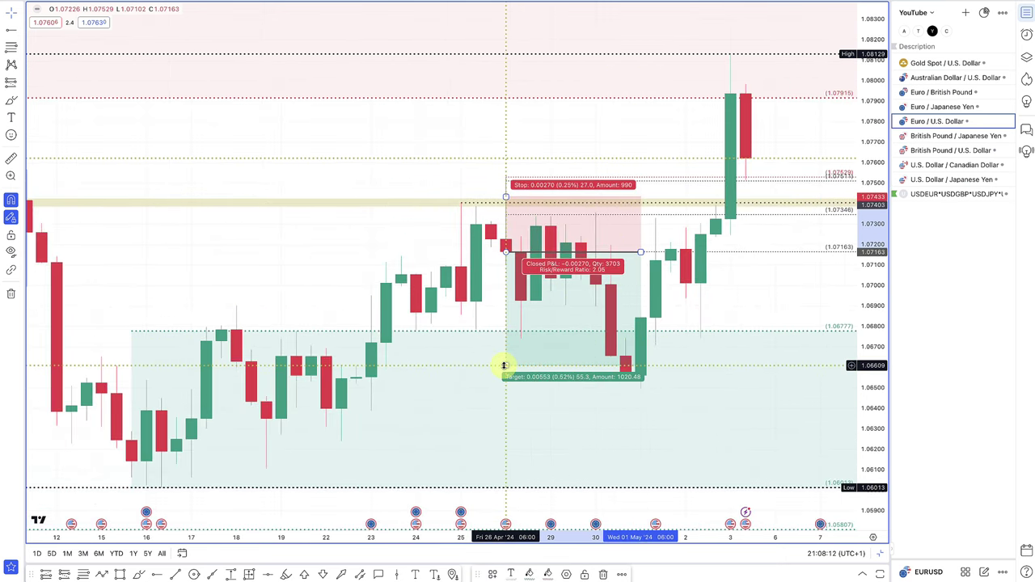
left_click_drag(504, 372, 506, 458)
Extend the short position to the 3 May 14:00 candle and raise its stop to 1.07448
left_click(640, 251)
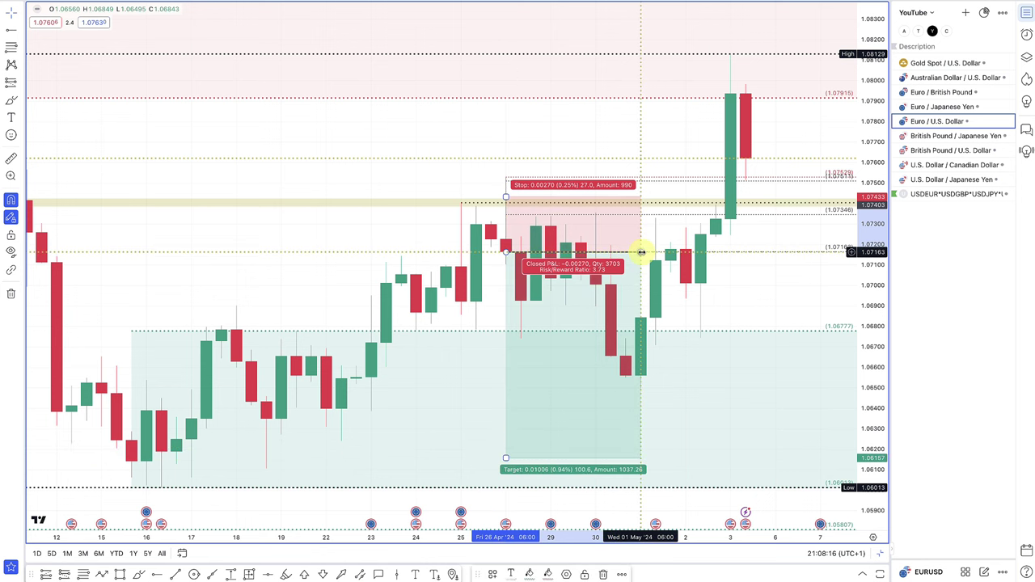
left_click_drag(679, 251, 742, 247)
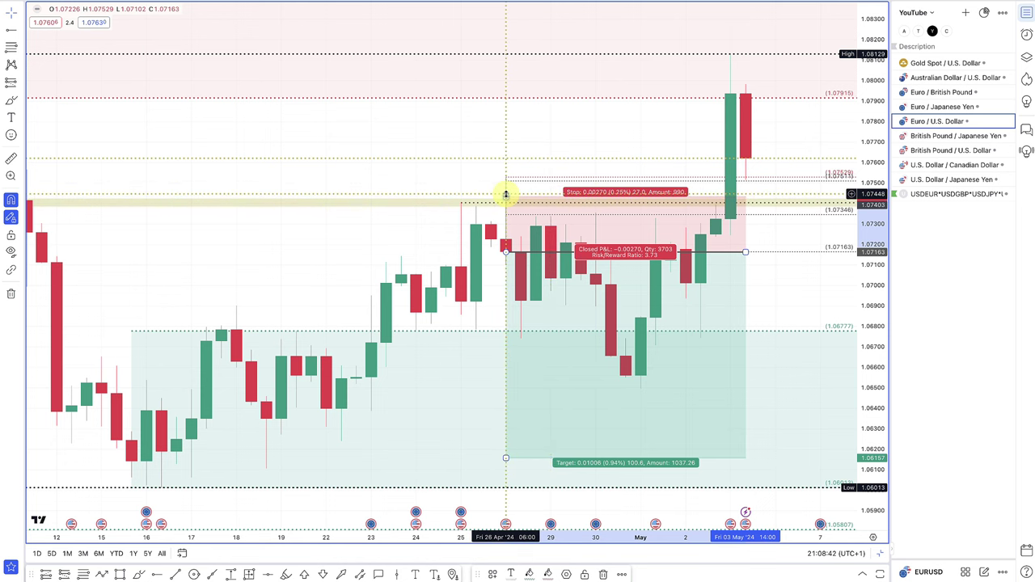
left_click_drag(506, 197, 623, 194)
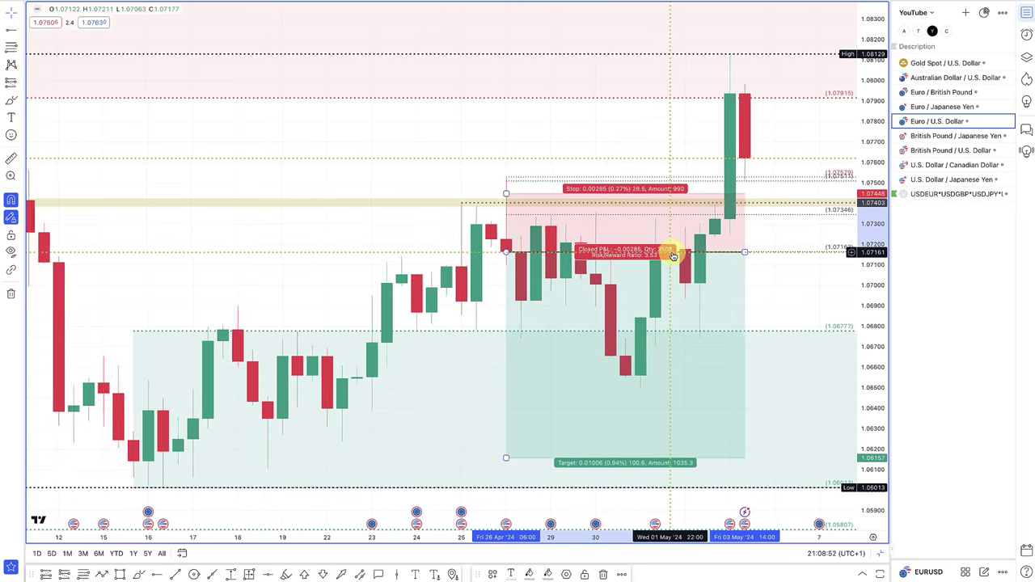
Switch to the USDEUR*USDGBP*USDJPY chart and examine its symbol formula and its candles relative to the supply and demand zones
scroll(670, 248, "down", 4)
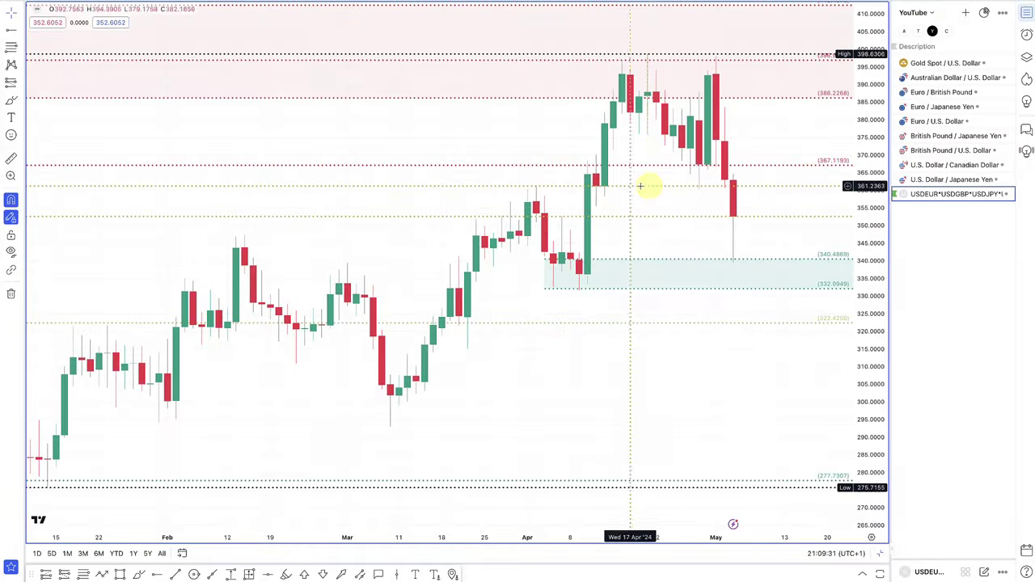
scroll(730, 167, "up", 4)
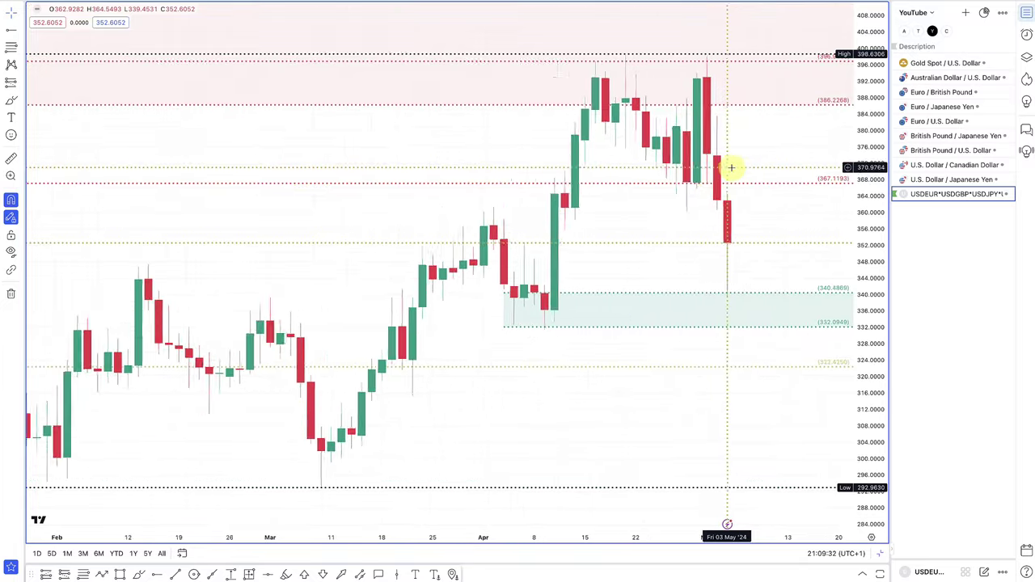
scroll(506, 134, "down", 3)
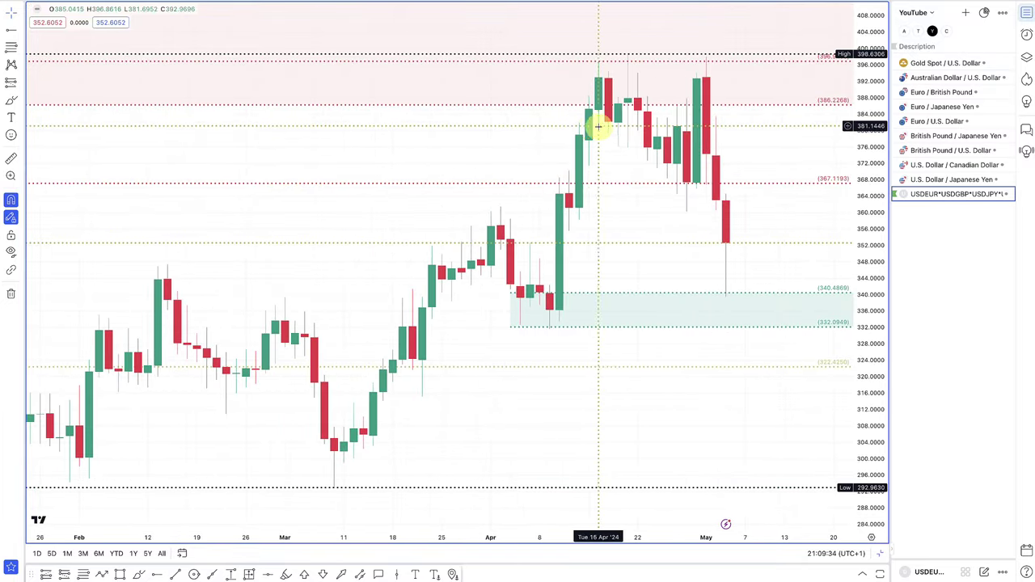
scroll(670, 143, "up", 1)
scroll(644, 234, "up", 3)
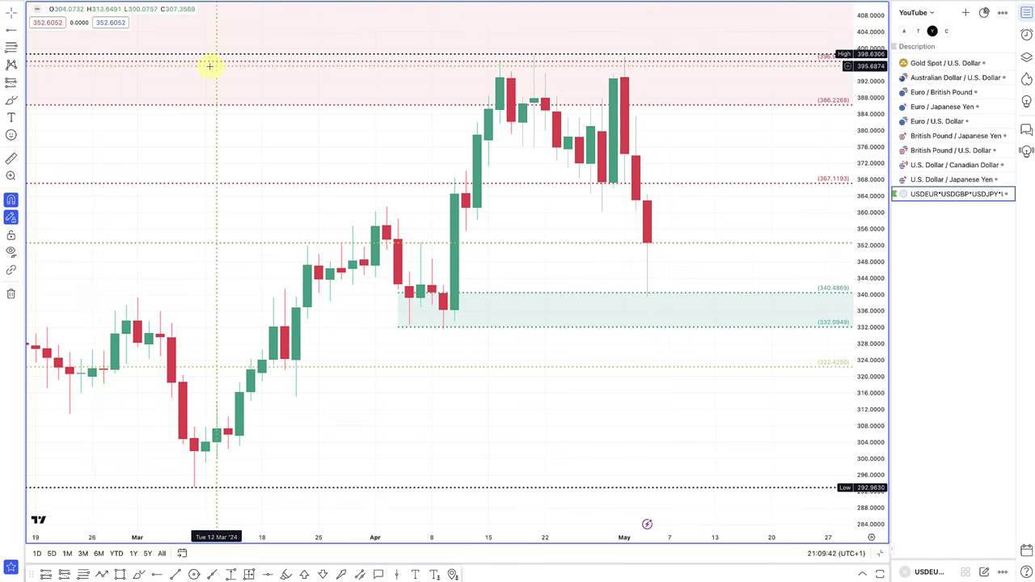
left_click(85, 8)
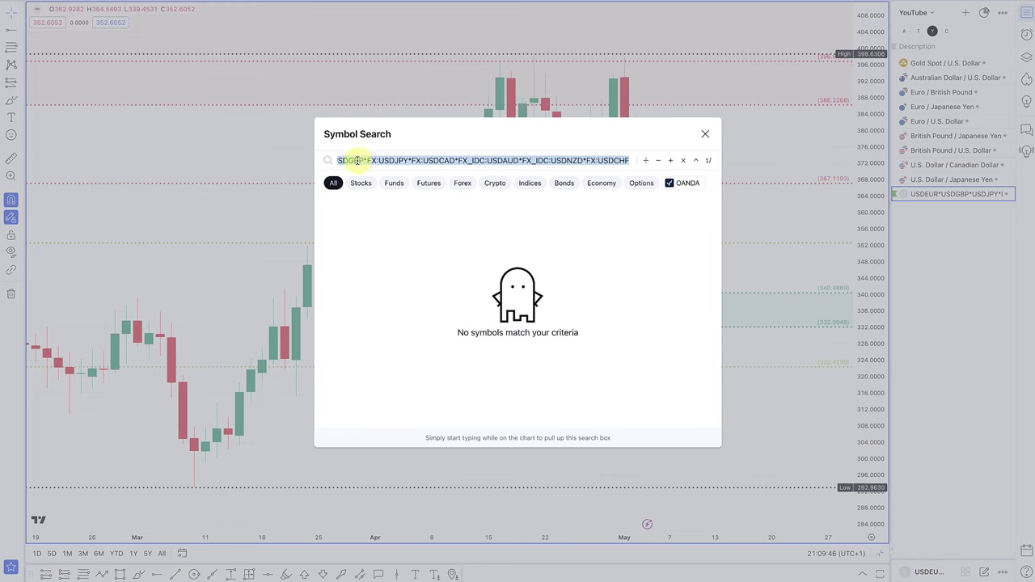
left_click(260, 109)
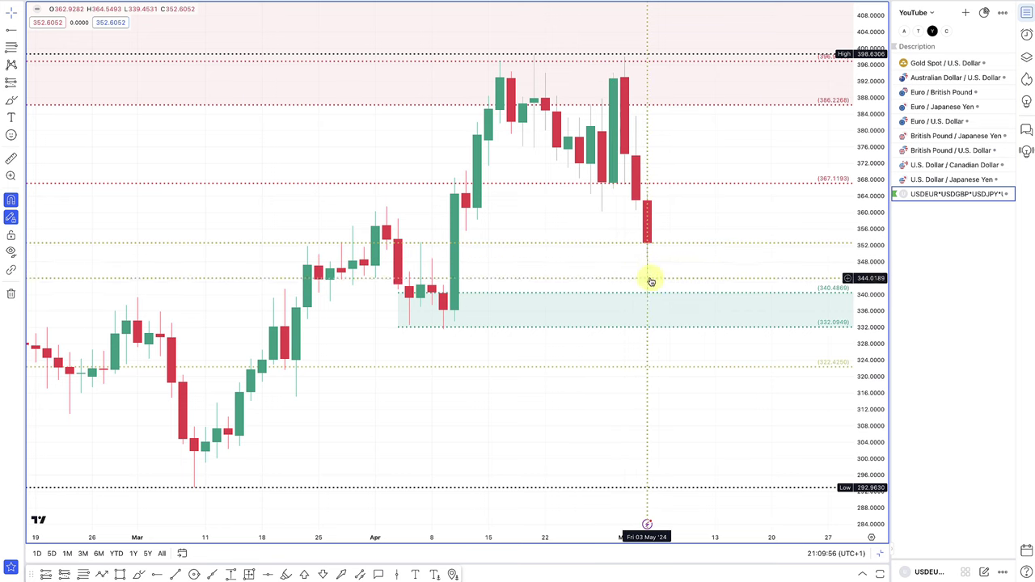
scroll(605, 283, "down", 2)
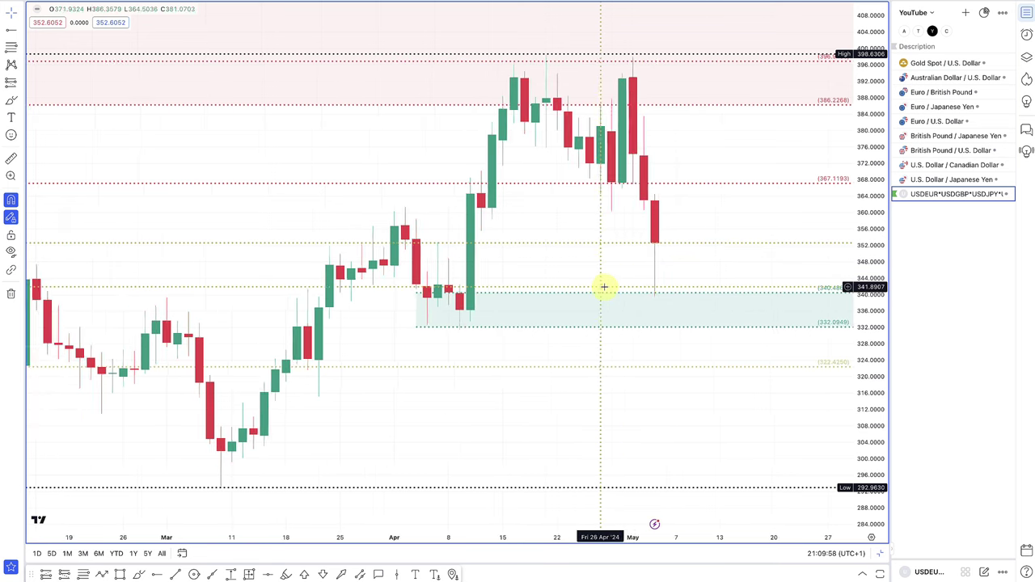
scroll(655, 270, "down", 2)
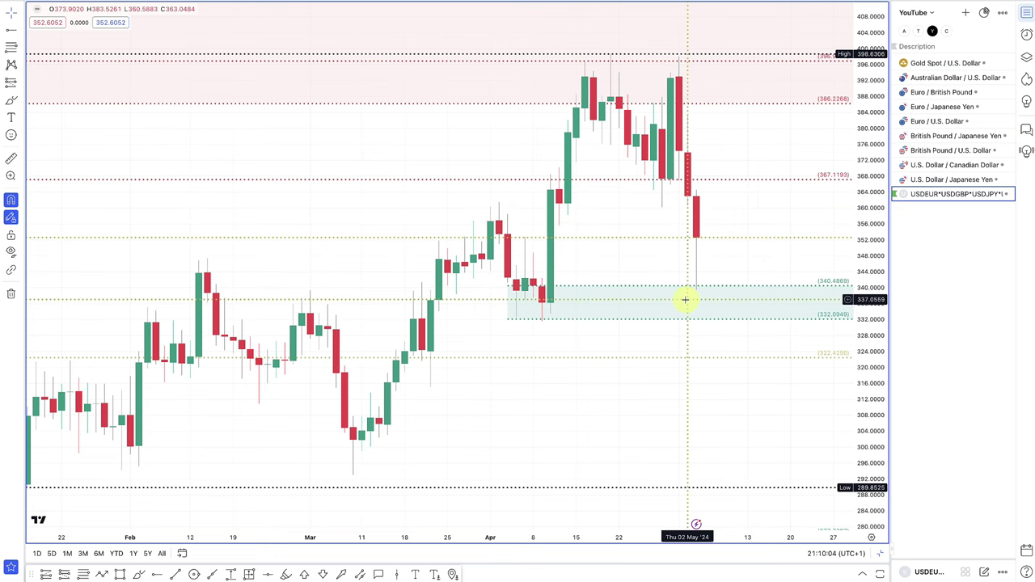
scroll(695, 287, "down", 2)
scroll(614, 220, "down", 1)
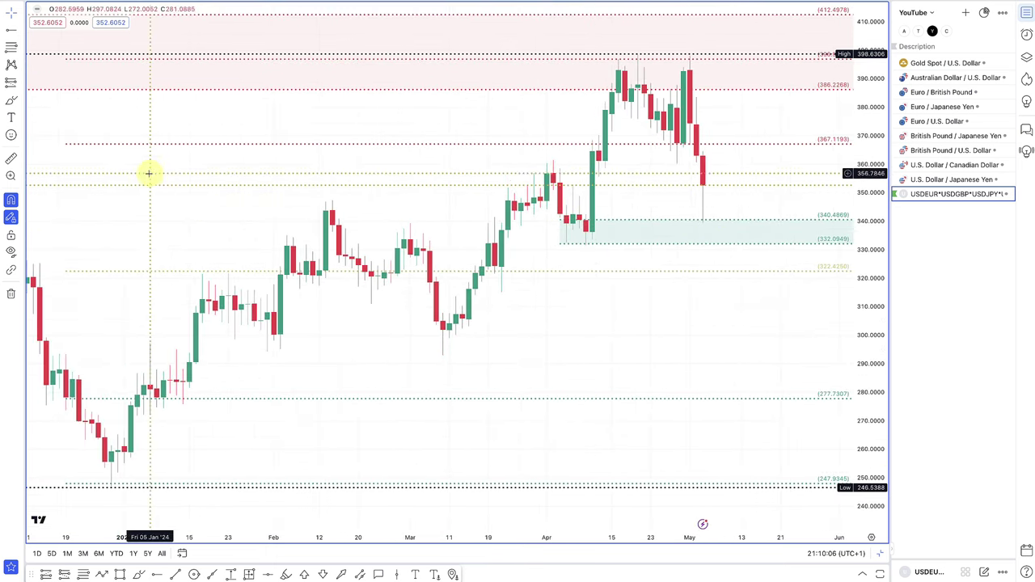
Draw a projection path from the 3 May close down to 335.0016 on 8 May and up to about 362 on 21 May
left_click(101, 574)
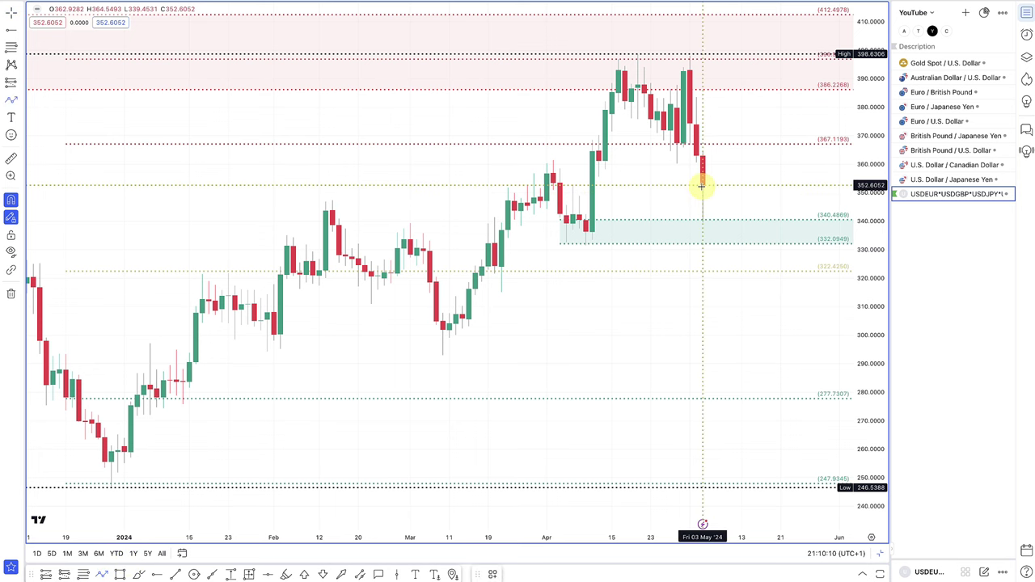
mouse_move(702, 186)
left_mouse_down()
mouse_move(730, 222)
mouse_move(721, 235)
left_mouse_up()
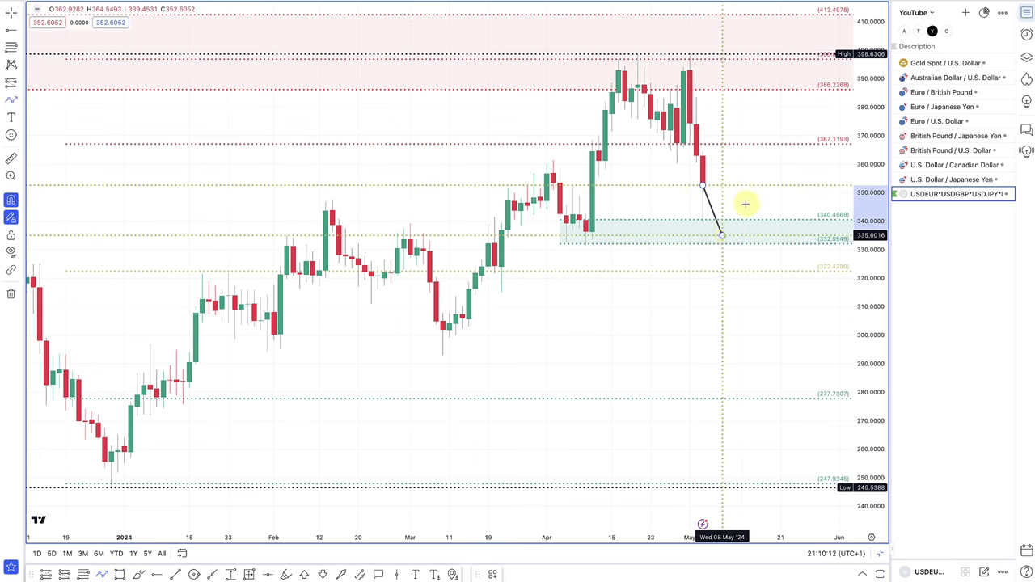
left_click(785, 156)
right_click(751, 149)
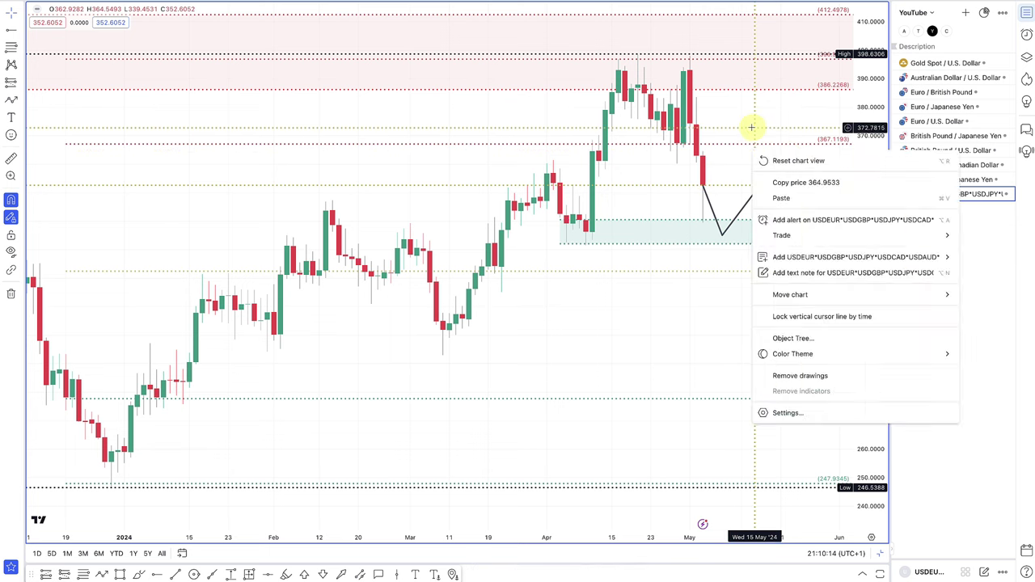
left_click(751, 127)
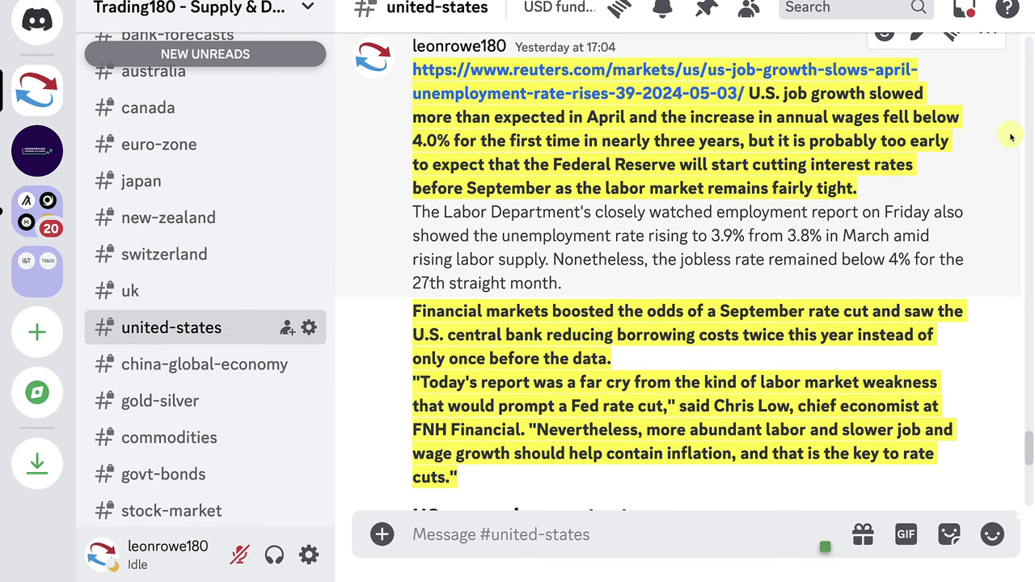
Return to the TradingView chart and move the path's start to the 3 May low and its turning point to about 346
mouse_move(770, 156)
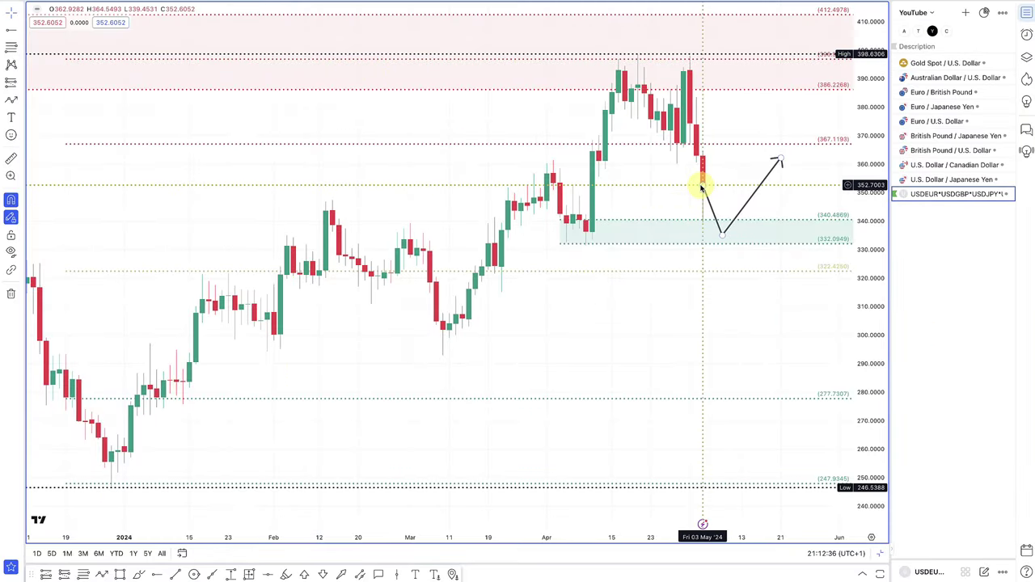
mouse_move(703, 185)
left_mouse_down()
mouse_move(712, 233)
mouse_move(721, 204)
left_mouse_up()
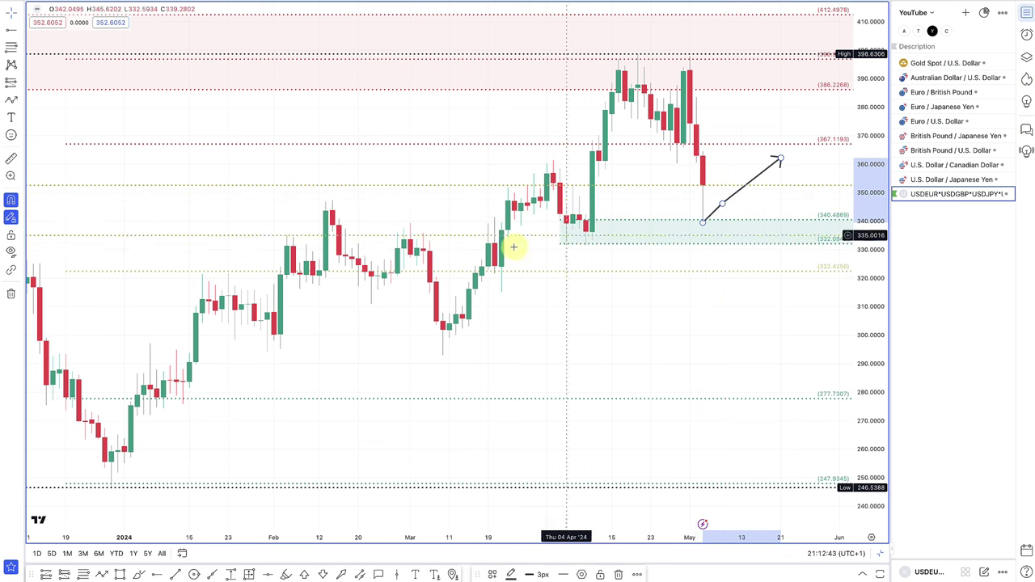
Draw a green demand zone from 332.1818 to 315.1033 on the 19–21 March candles and lower the path's turning point to 322.4083 on 7 May
left_click(13, 48)
left_click_drag(489, 243, 500, 291)
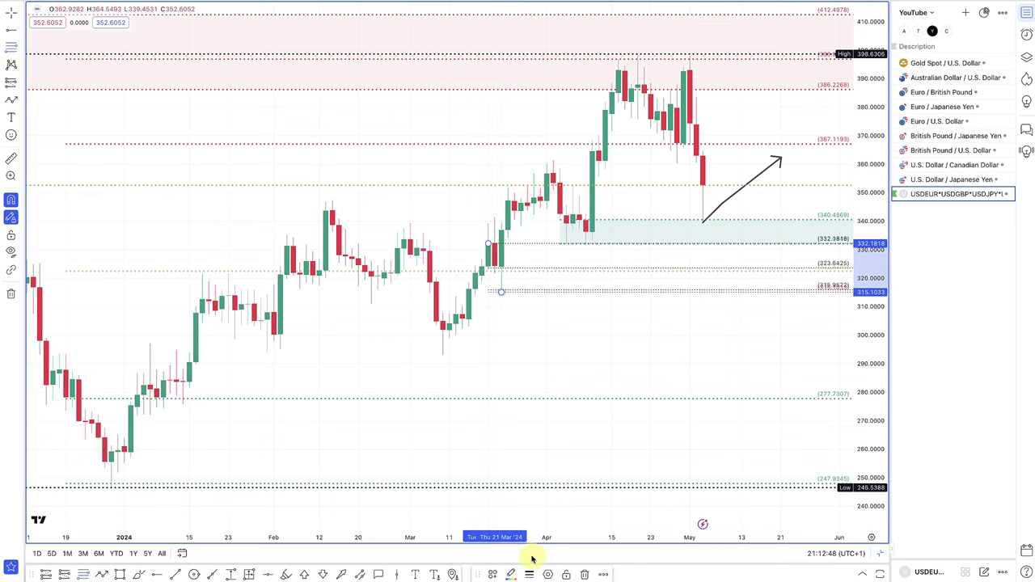
left_click(491, 574)
left_click(518, 512)
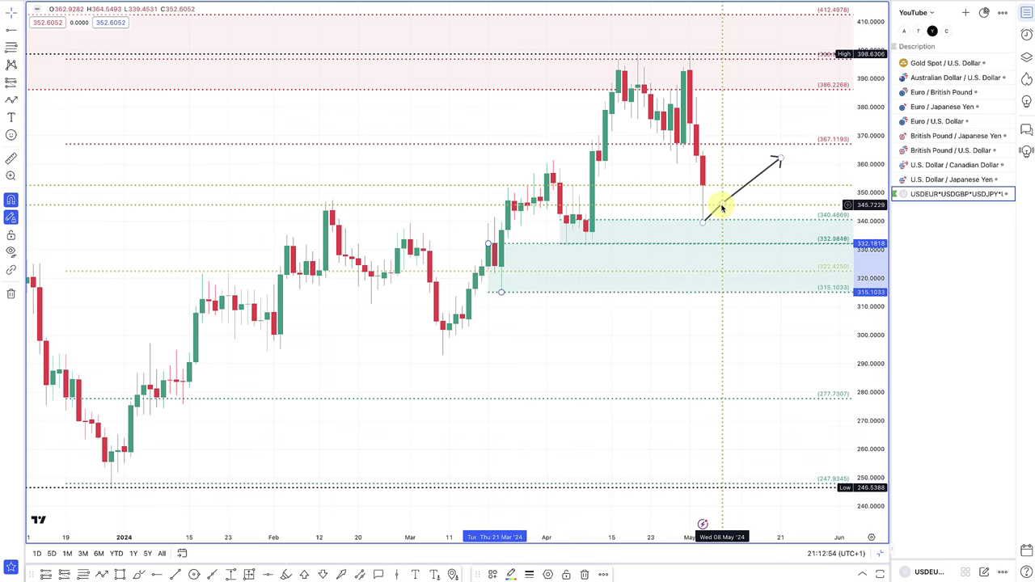
left_click_drag(720, 207, 715, 274)
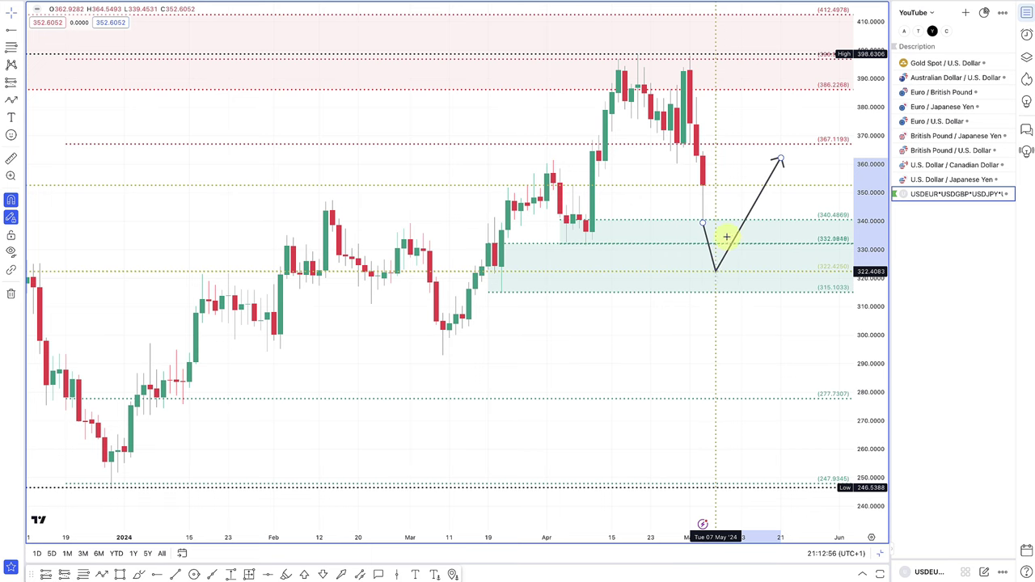
Delete the old supply zone between 412.4978 and 386.2268 and the level drawing spanning 396.9155 to 247.9345
scroll(534, 134, "down", 3)
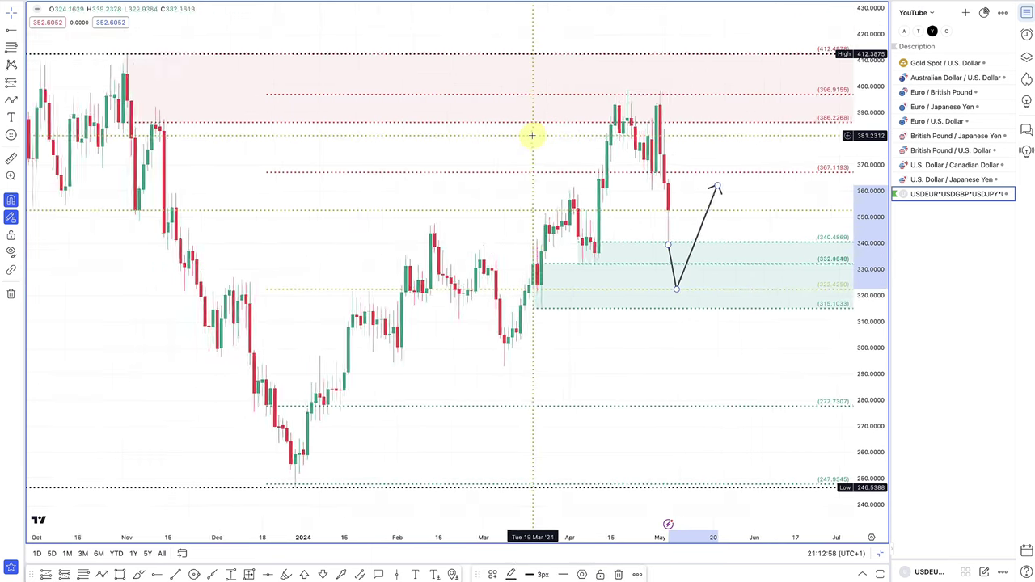
scroll(531, 135, "right", 3)
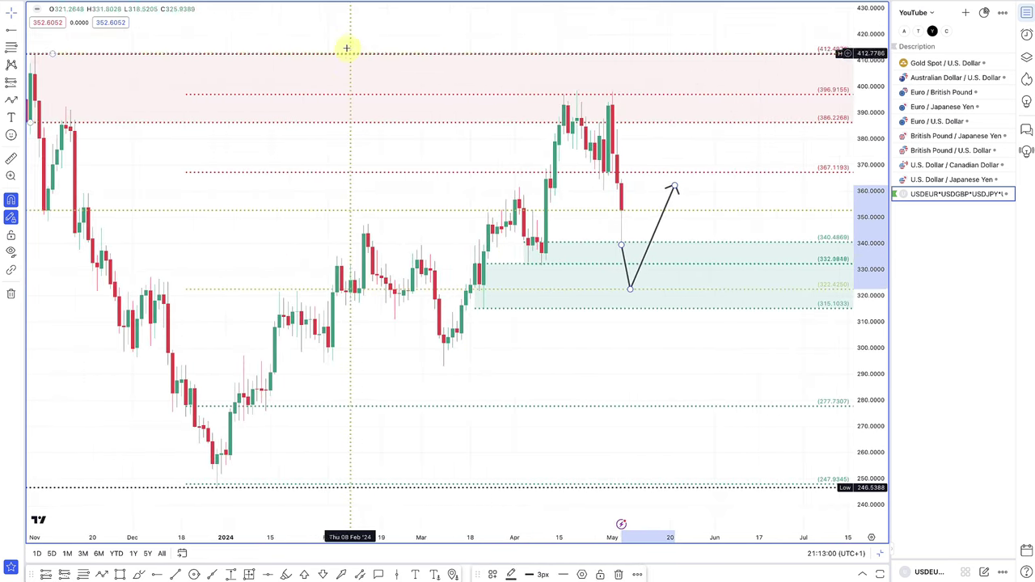
left_click(154, 125)
key("Delete")
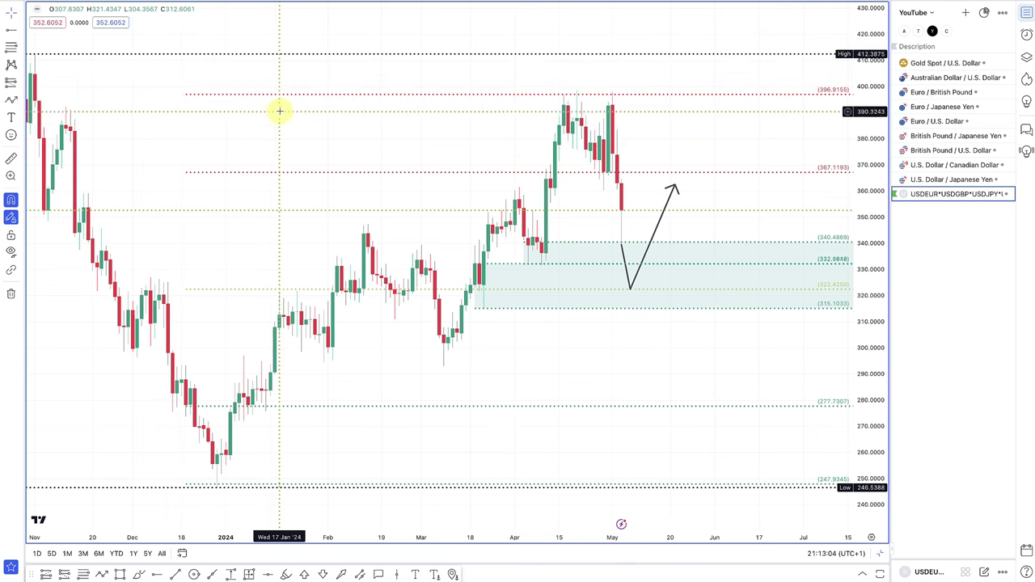
left_click(280, 95)
key("Delete")
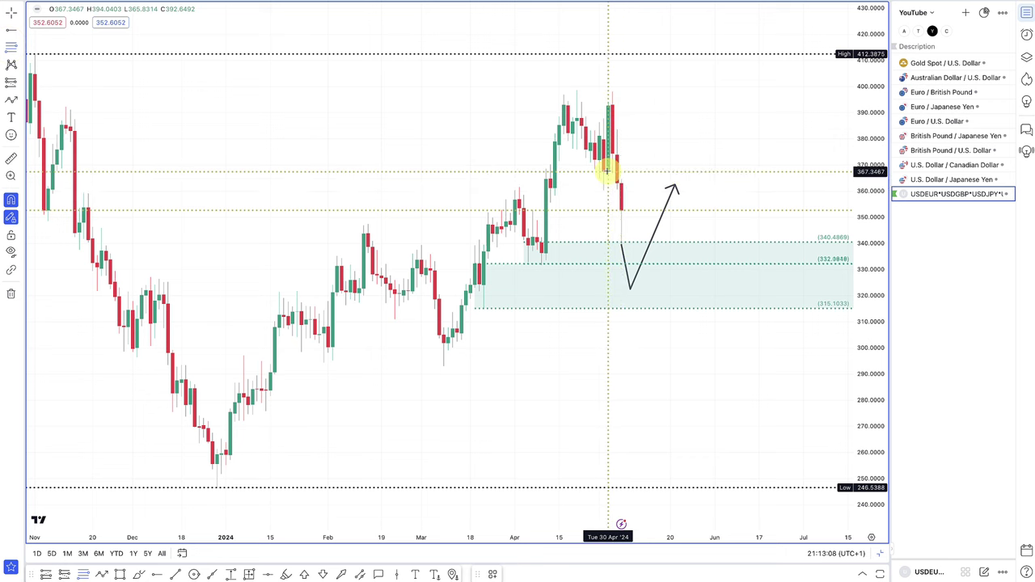
Draw a supply zone from 367.3467 on 30 April to the 19 April high at 398.6306 and style it red
mouse_move(608, 171)
left_mouse_down()
mouse_move(615, 92)
mouse_move(577, 90)
left_mouse_up()
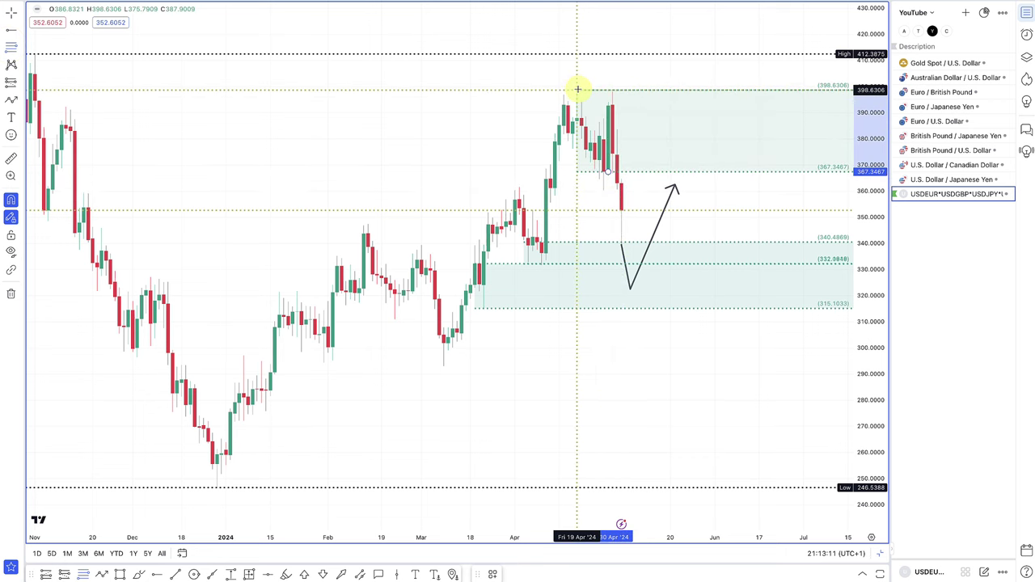
left_click(492, 572)
left_click(520, 489)
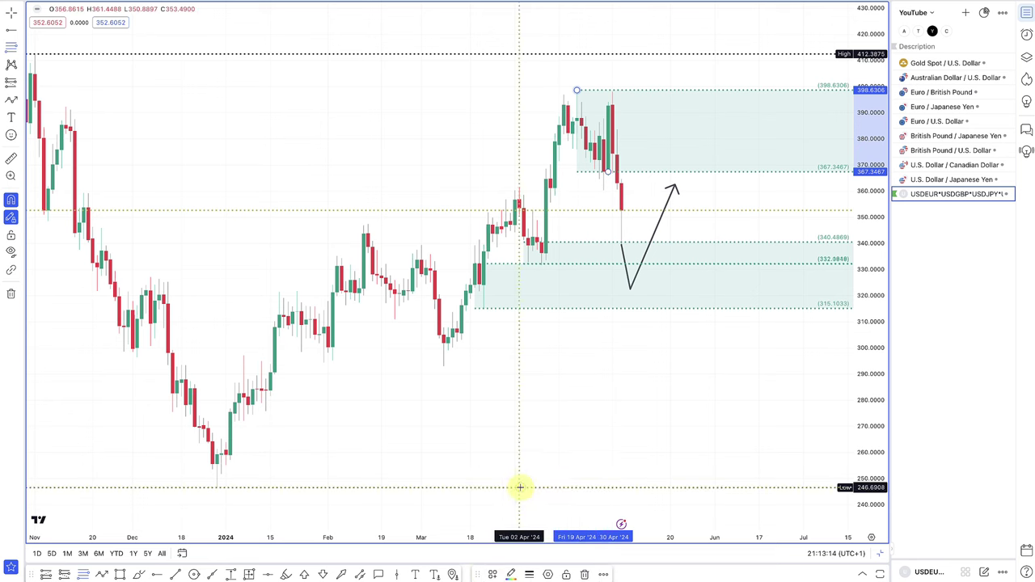
Raise the path's end to about 392 inside the red supply zone and draw a second path from there down to about 345
scroll(595, 312, "up", 3)
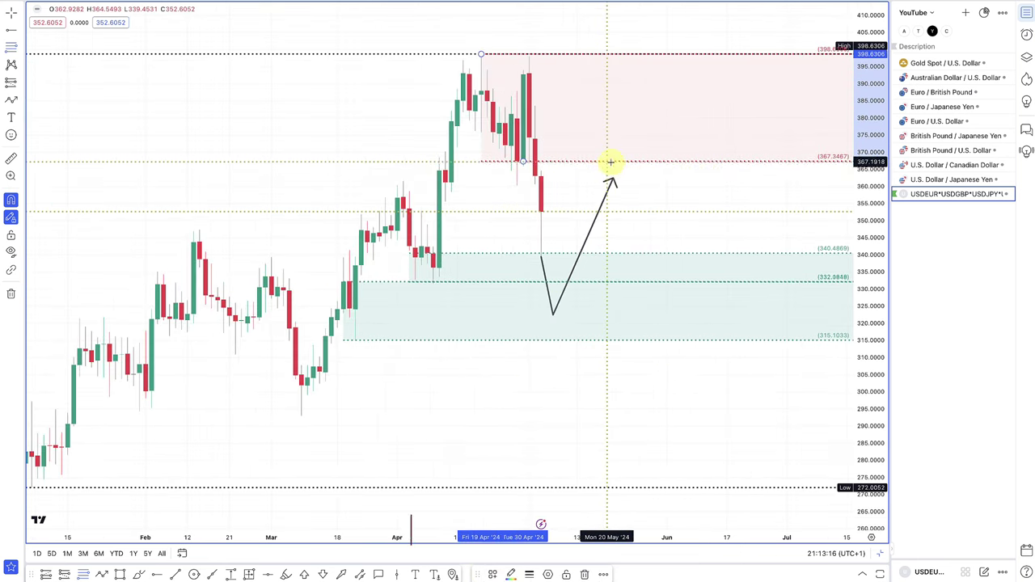
mouse_move(616, 167)
left_mouse_down()
mouse_move(612, 180)
mouse_move(632, 61)
mouse_move(624, 81)
left_mouse_up()
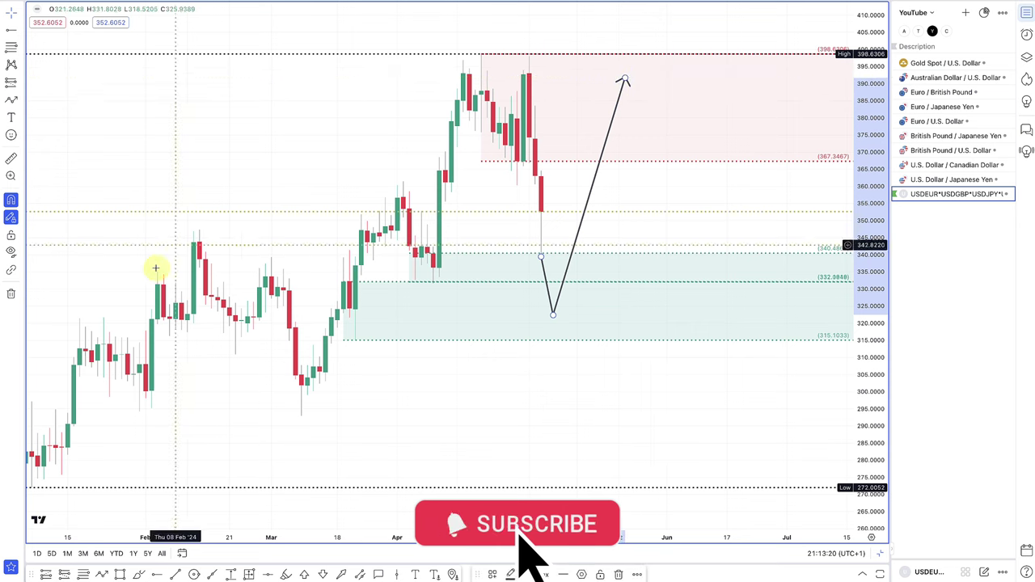
key("Escape")
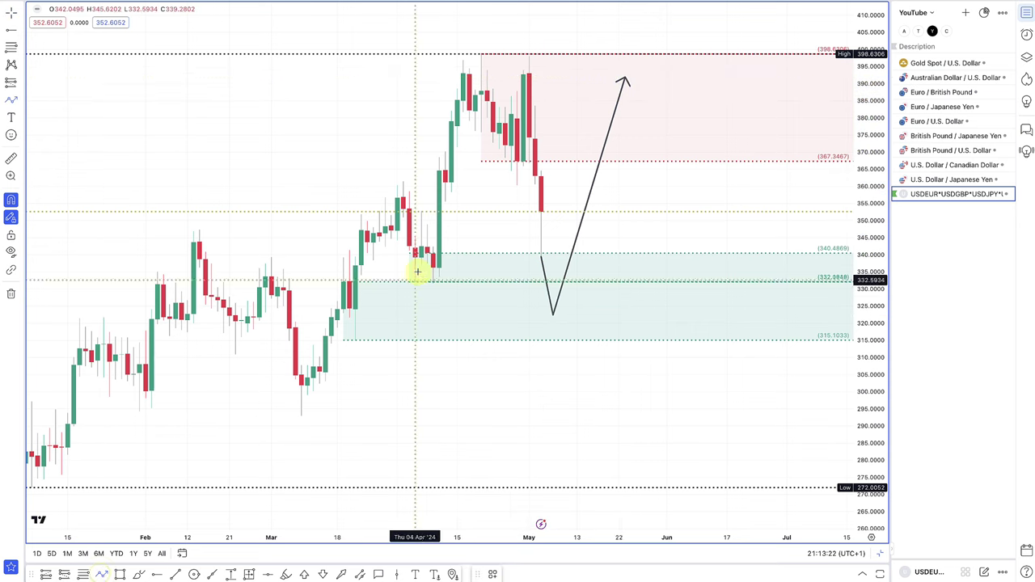
left_click_drag(624, 86, 677, 235)
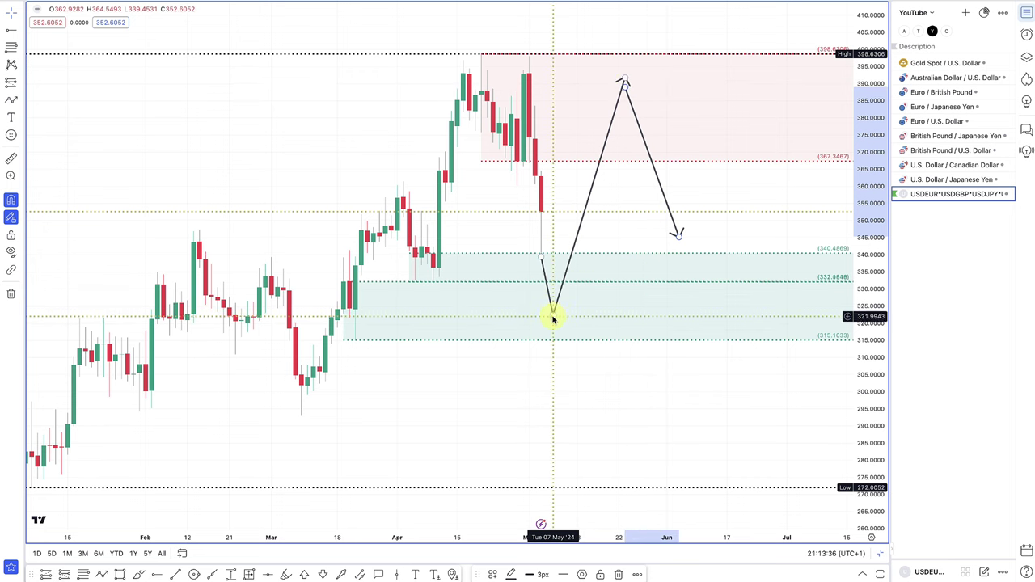
Switch to the USD/JPY chart and delete the demand zone between 154.844 and 153.594
scroll(570, 317, "down", 4)
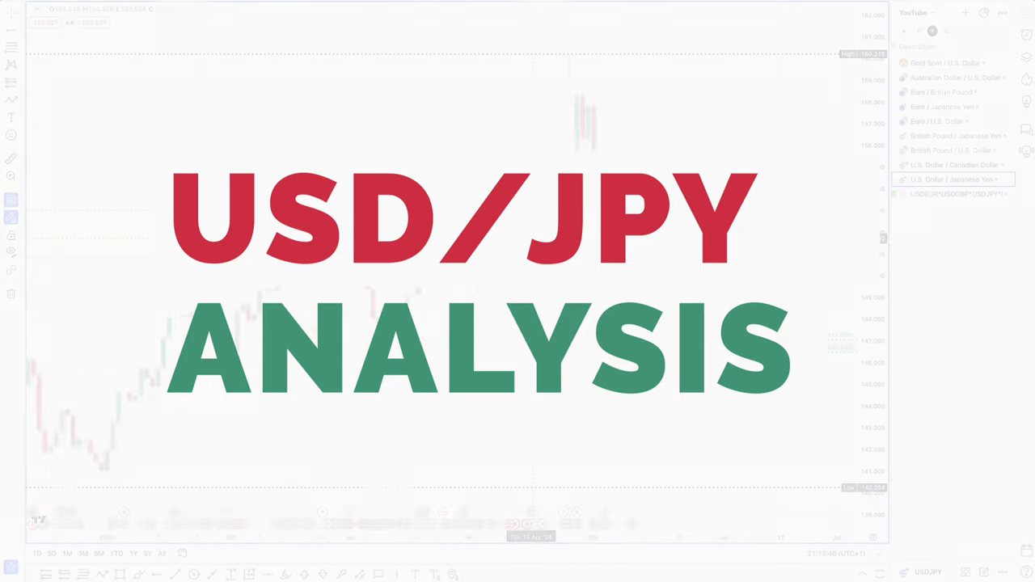
scroll(530, 239, "up", 1)
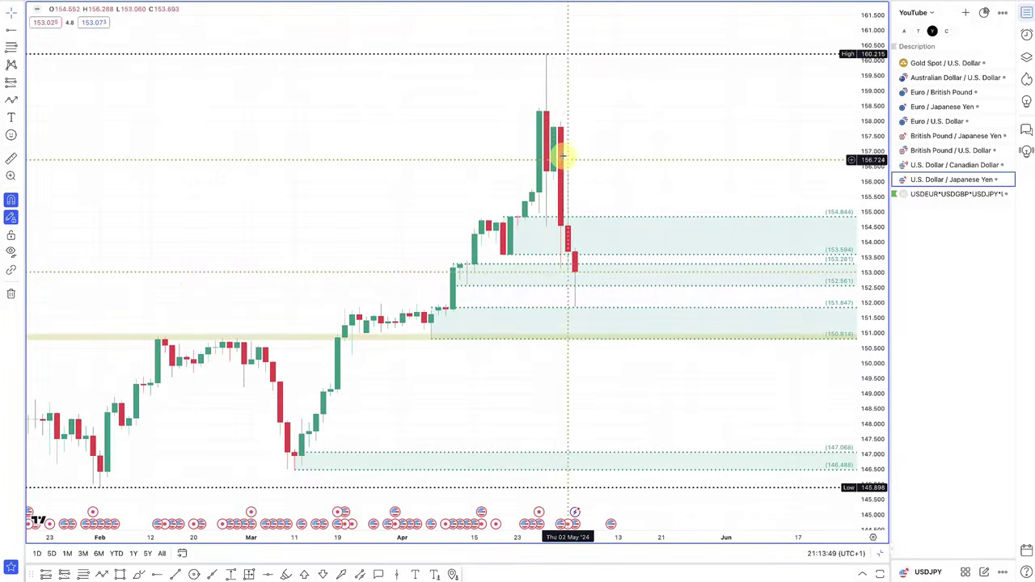
left_click(596, 221)
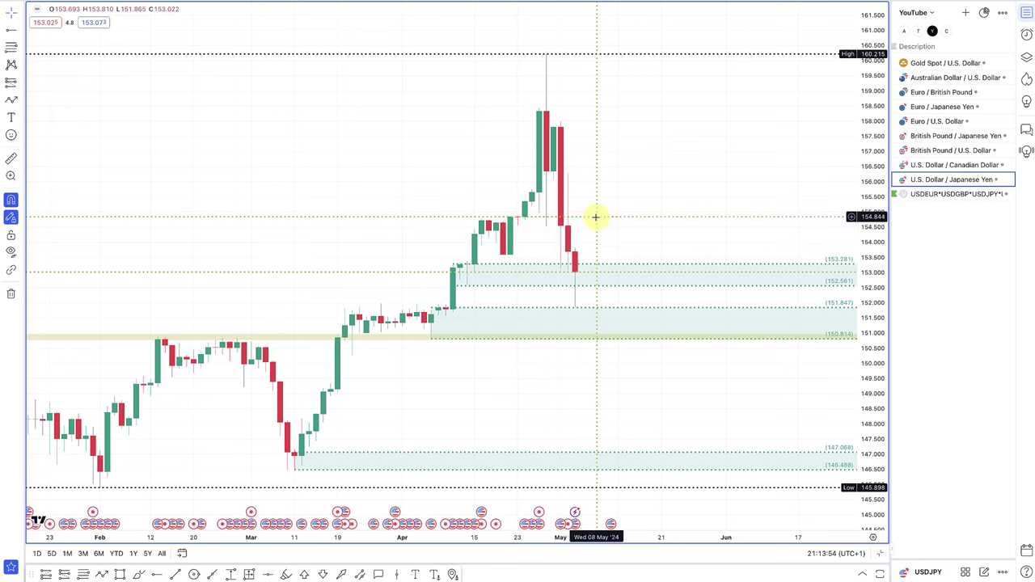
Switch to Discord and read the japan channel's posts on the labour market and possible yen intervention
left_click_drag(595, 216, 595, 264)
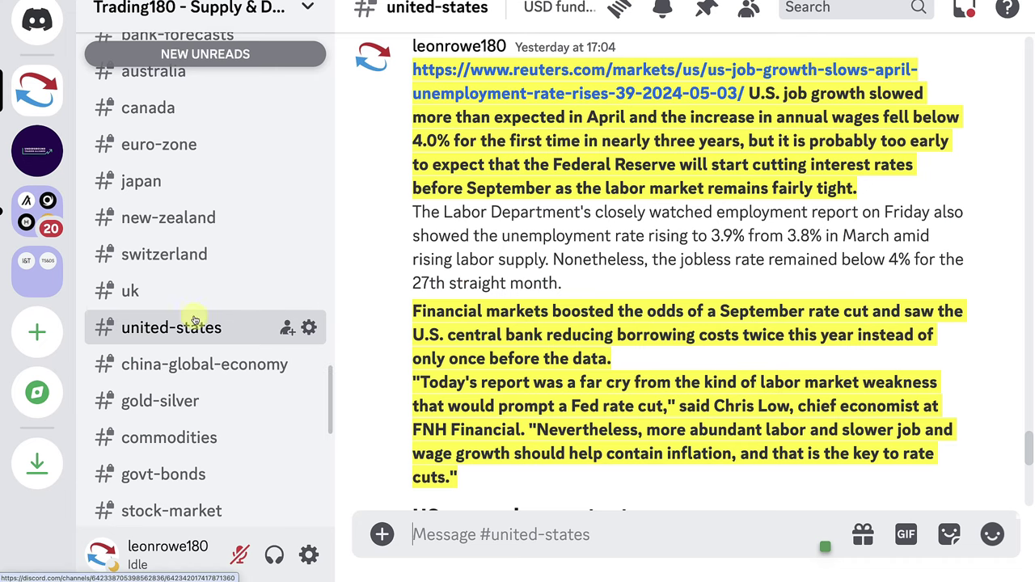
left_click(196, 191)
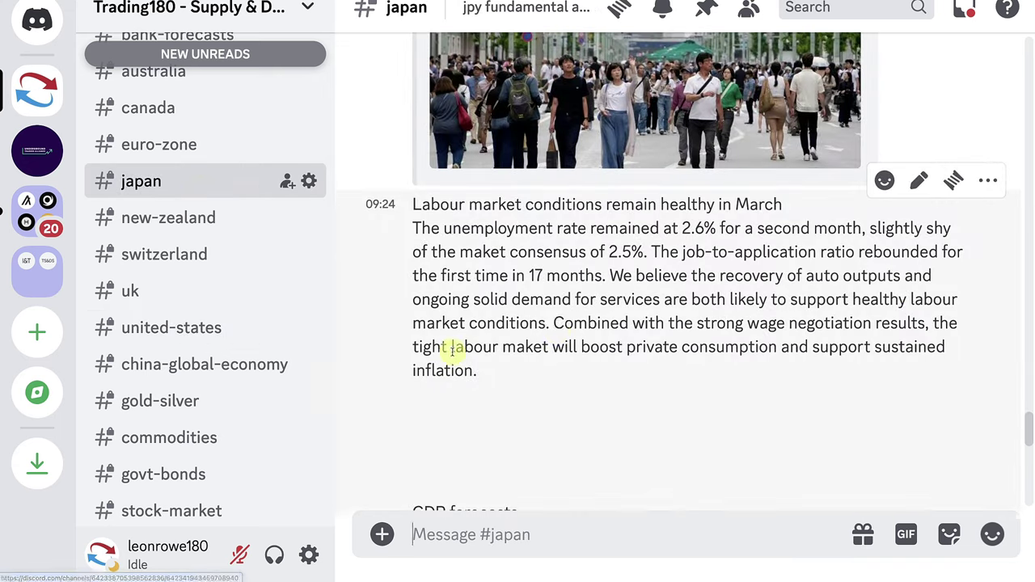
scroll(555, 331, "up", 5)
scroll(556, 332, "down", 15)
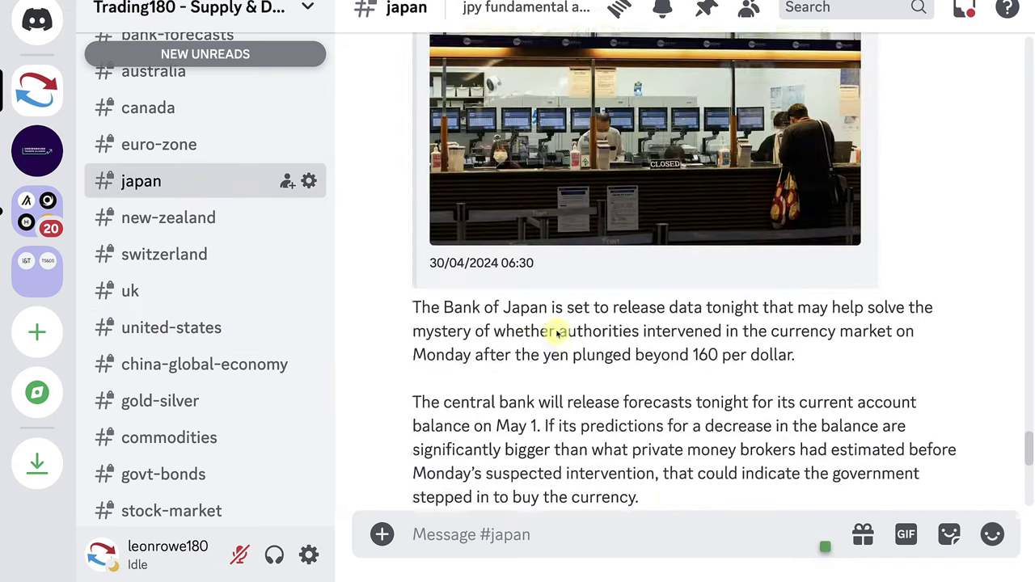
scroll(556, 333, "up", 3)
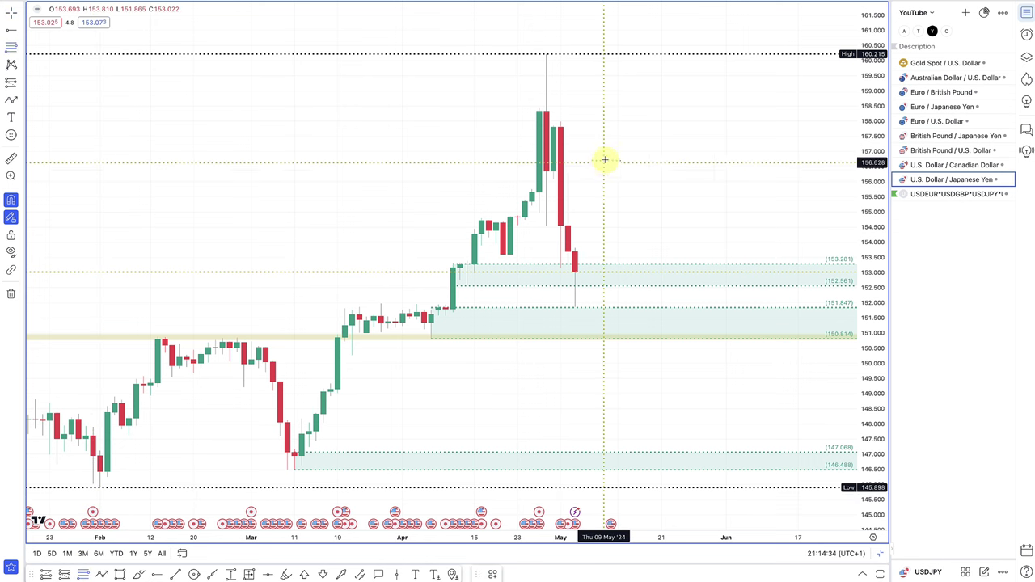
Back on the USD/JPY chart, draw a red supply zone from 156.343 to 160.215 and a path rising from about 152.8 to 156.6
left_click_drag(553, 170, 545, 59)
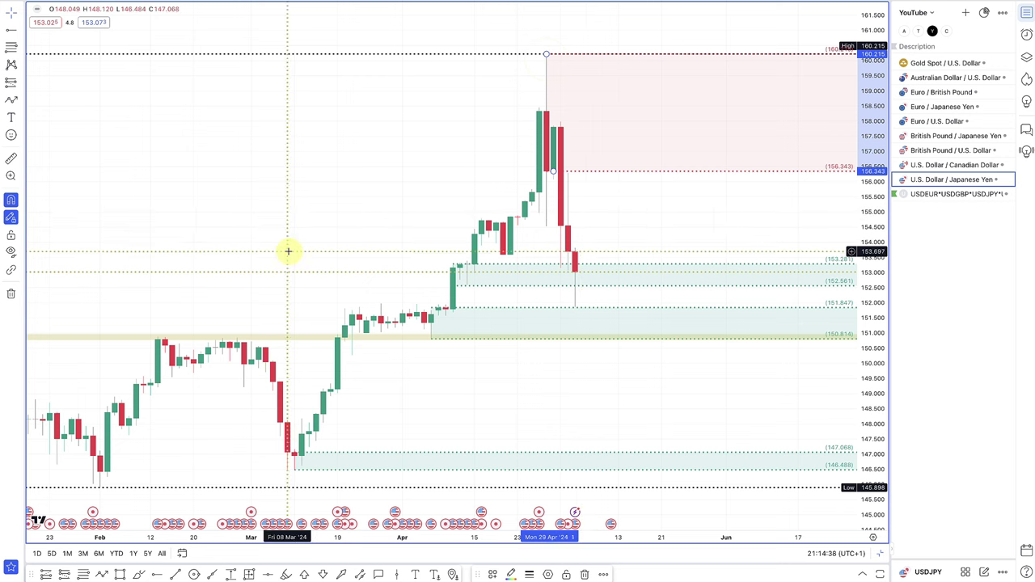
left_click(12, 100)
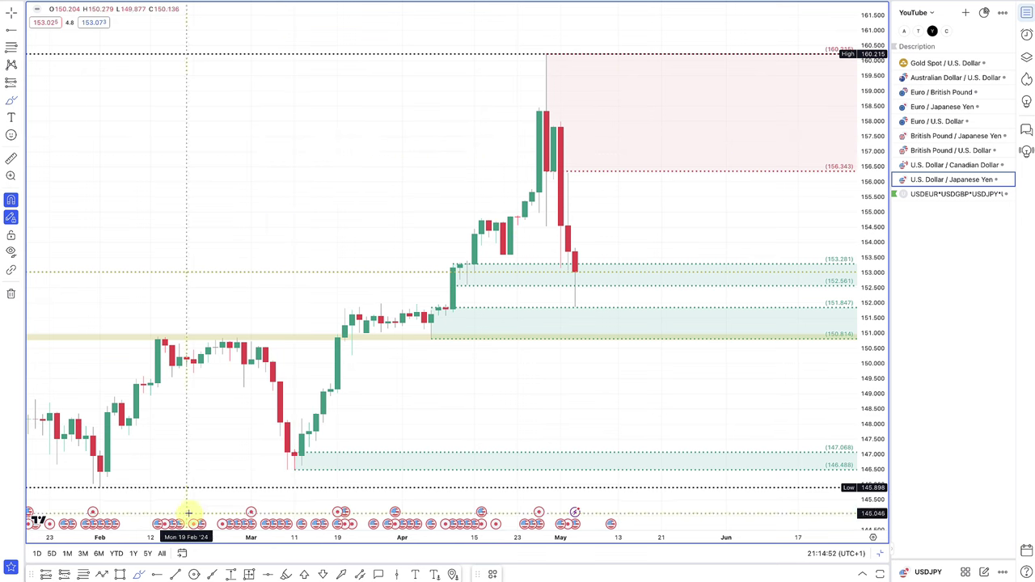
left_click(102, 574)
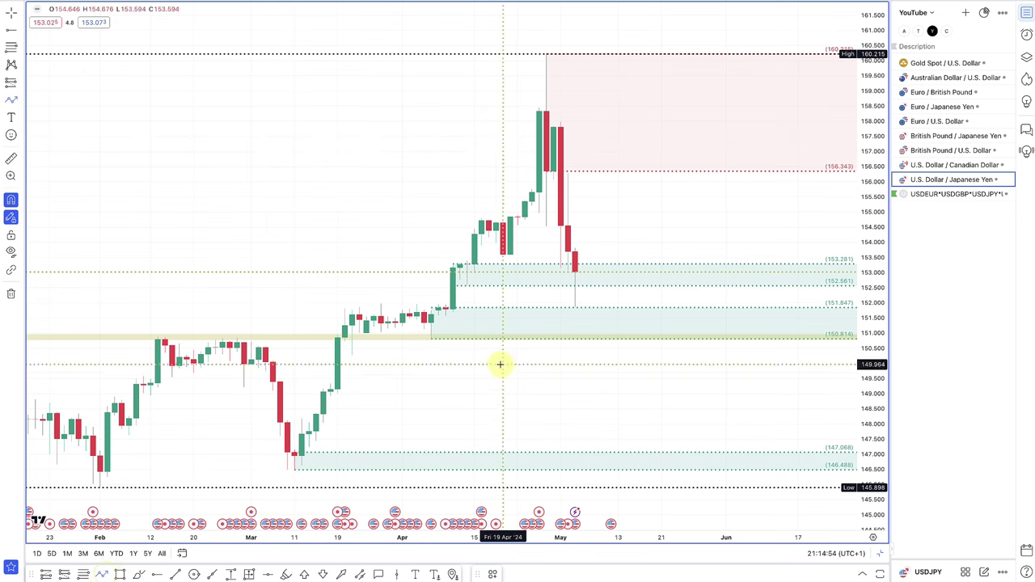
left_click(589, 279)
left_click(654, 167)
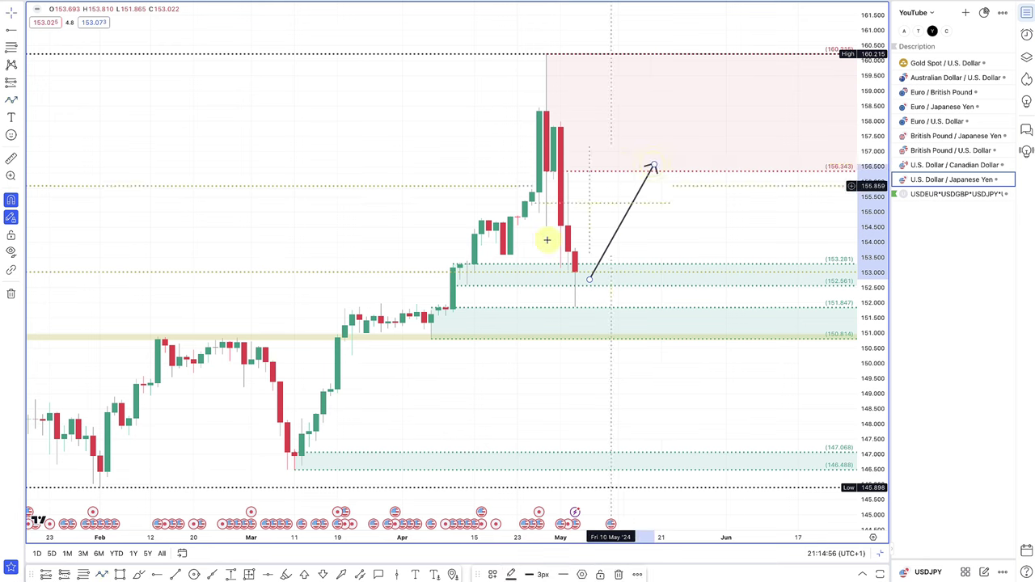
Move the yellow level band up to the November highs, spanning 151.912 to 151.704
scroll(502, 320, "down", 5)
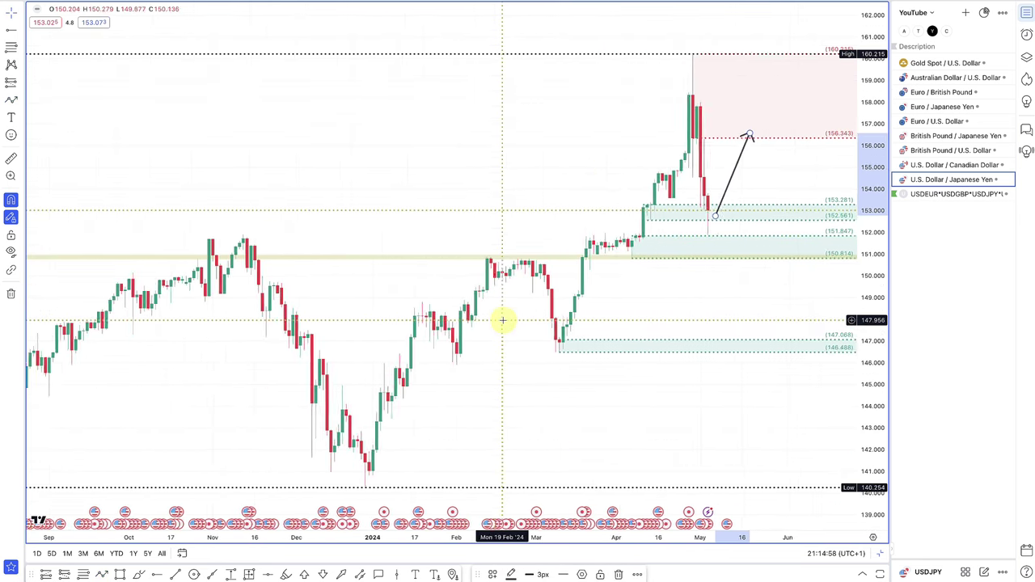
left_click_drag(482, 256, 488, 231)
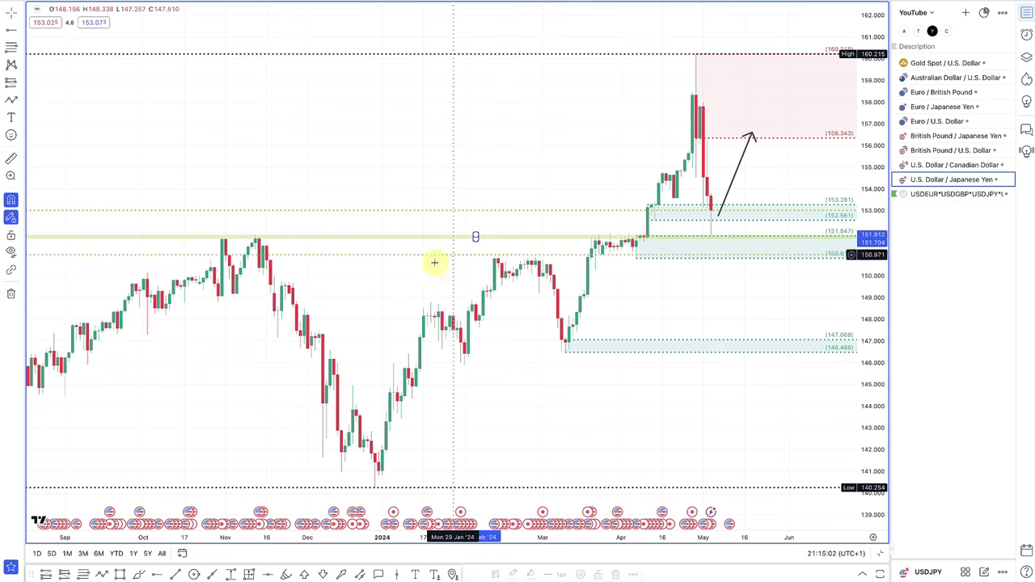
left_click(732, 236)
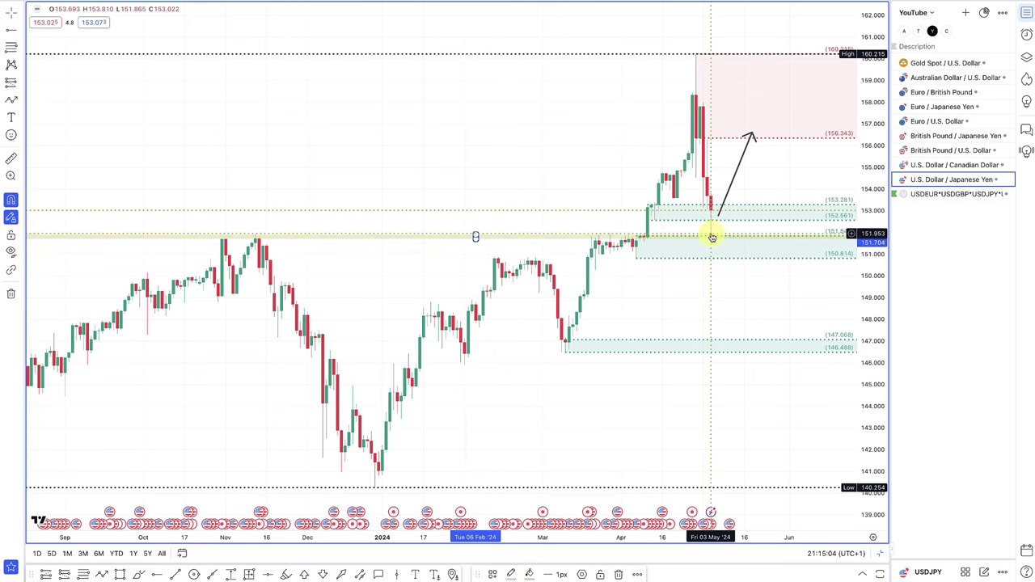
scroll(719, 258, "up", 4)
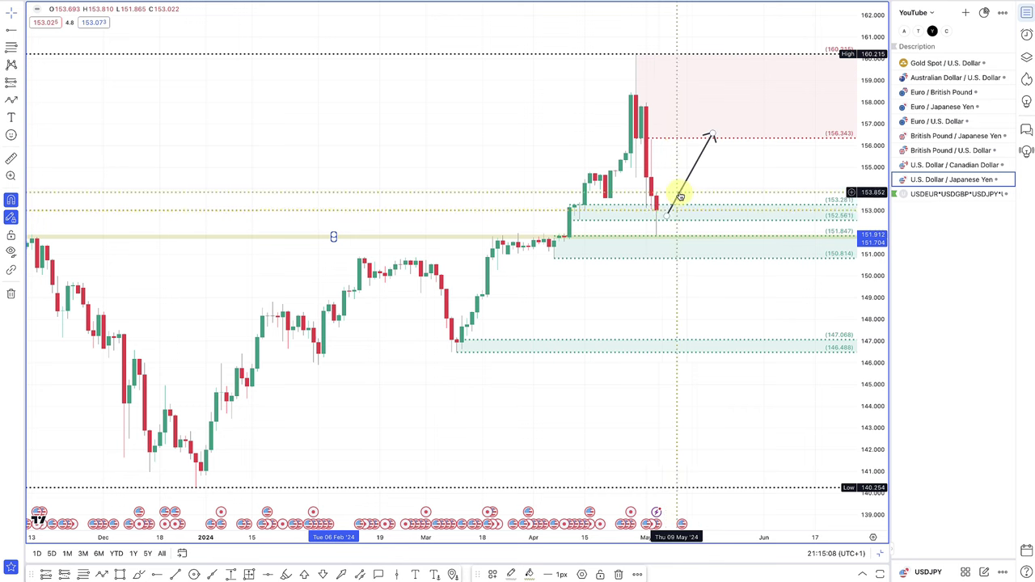
Draw a zigzag path from about 153.0 down to 151.8, up to 152.9, down to 150.9 and up to about 154.0
left_click(10, 101)
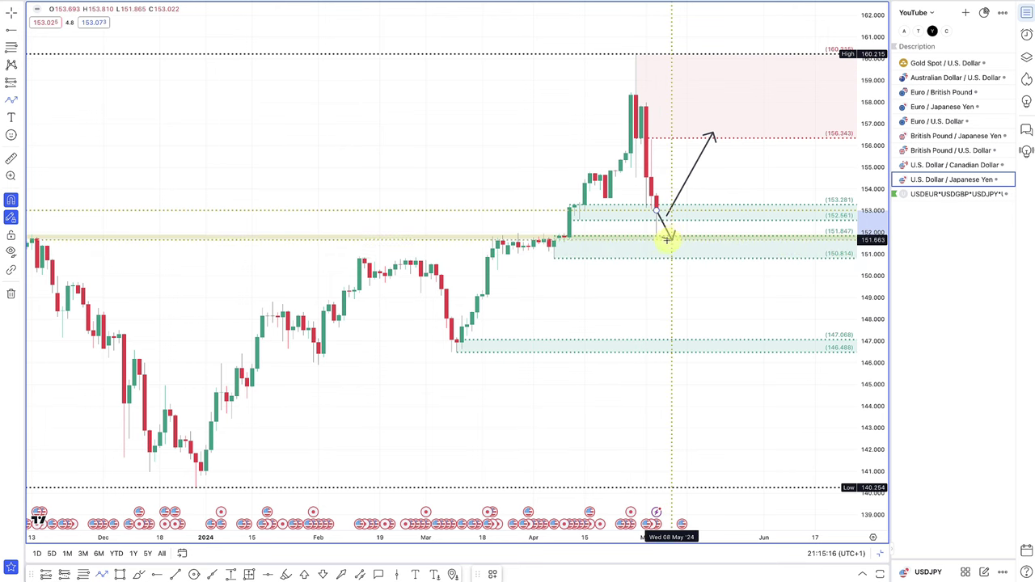
scroll(501, 239, "down", 3)
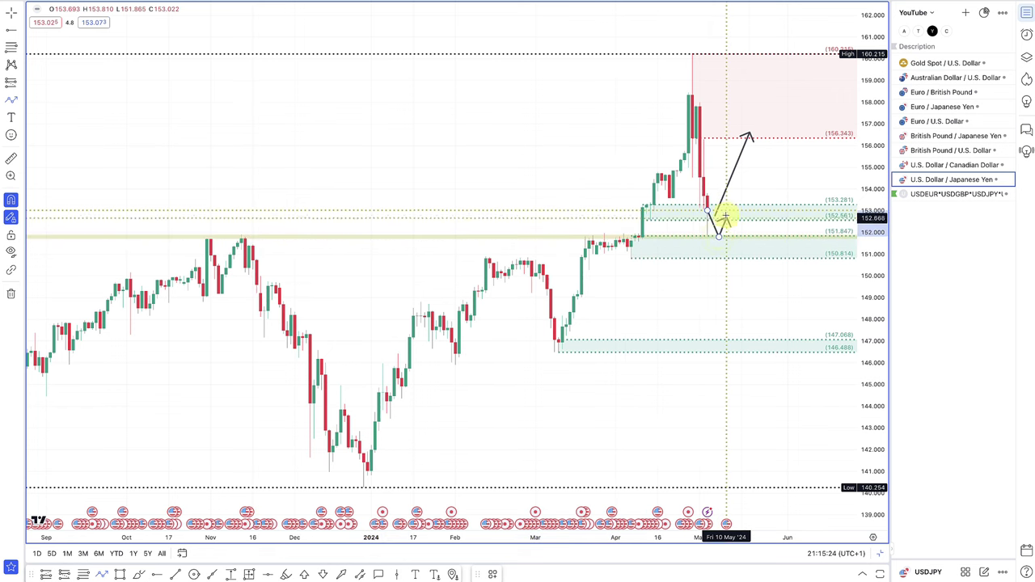
left_click(736, 256)
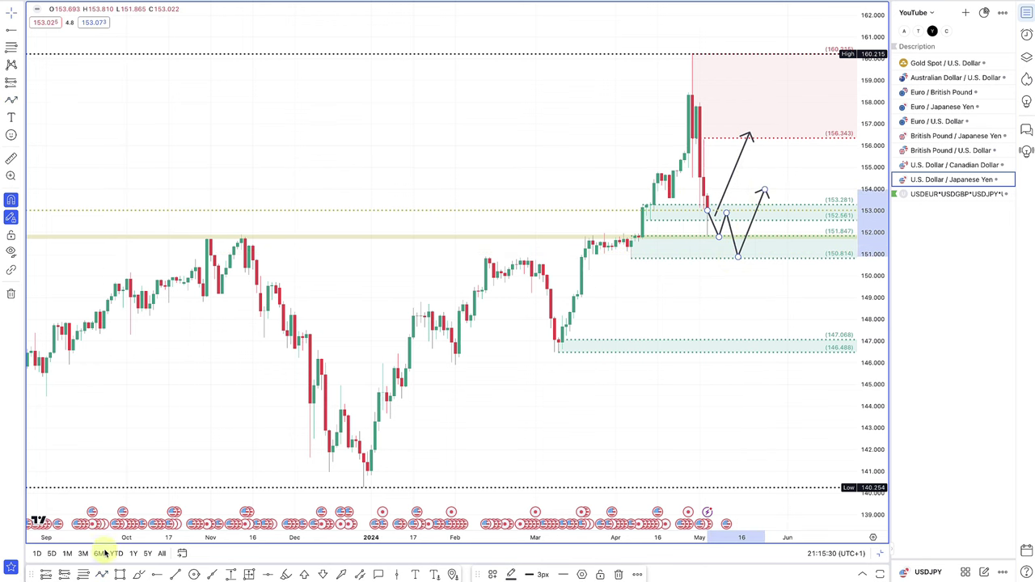
Draw a second yellow level band along the February highs with its lower edge at 150.792
left_click(119, 574)
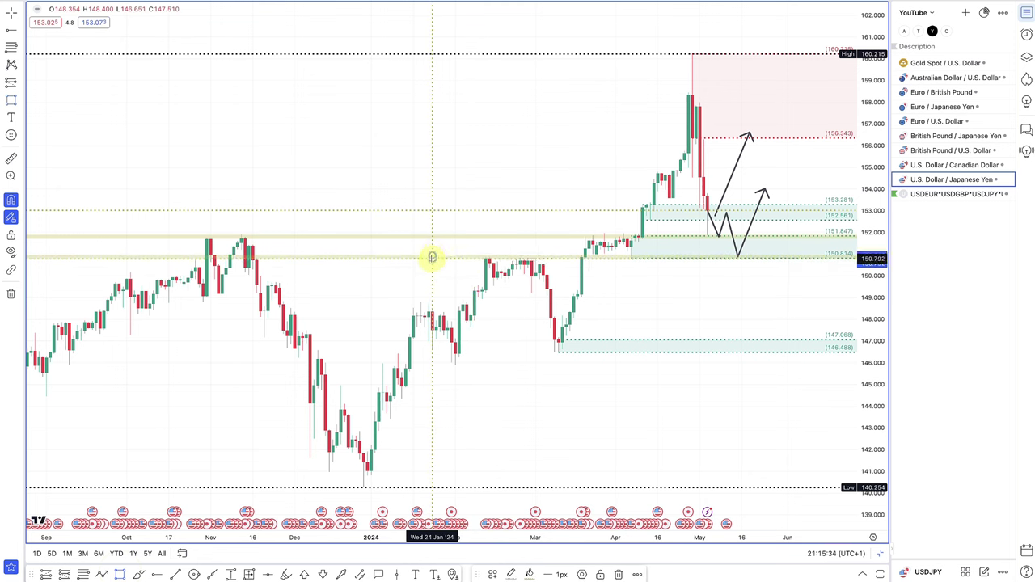
left_click(432, 257)
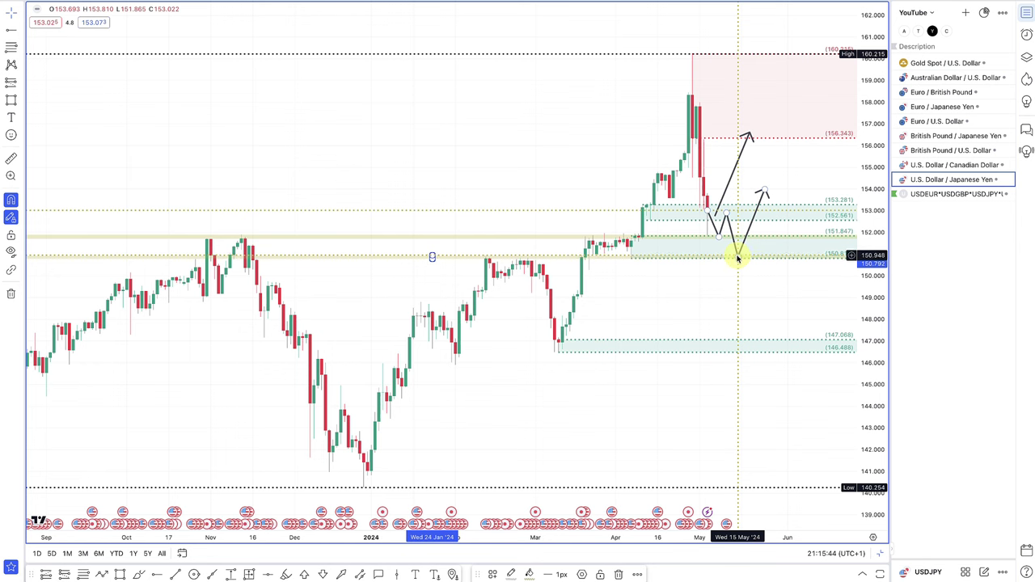
key("Escape")
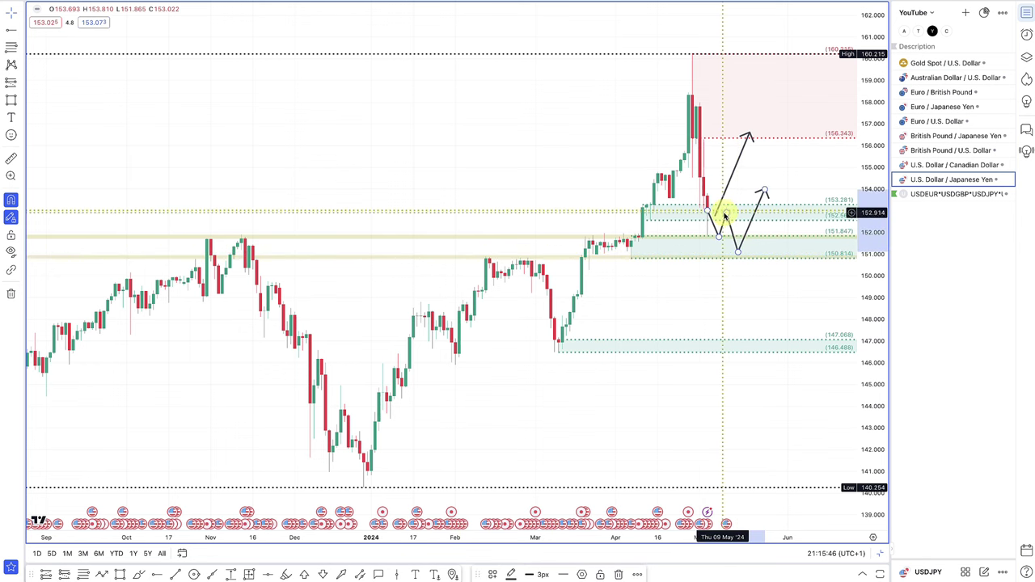
Reshape the zigzag path to peak near 153.4, dip near 151.1 and end near 156.8, and delete the single-leg arrow
left_click(725, 220)
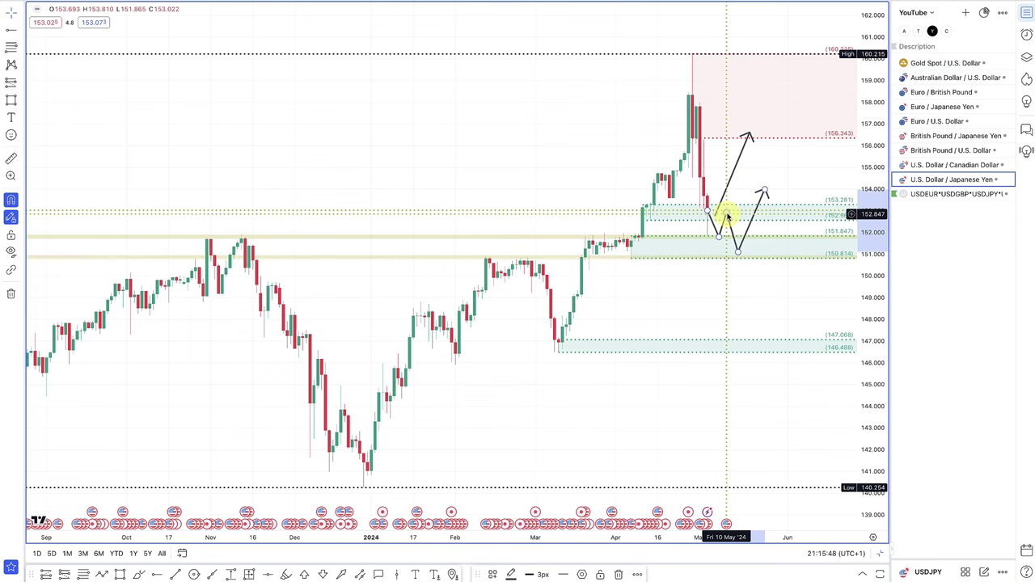
left_click(729, 216)
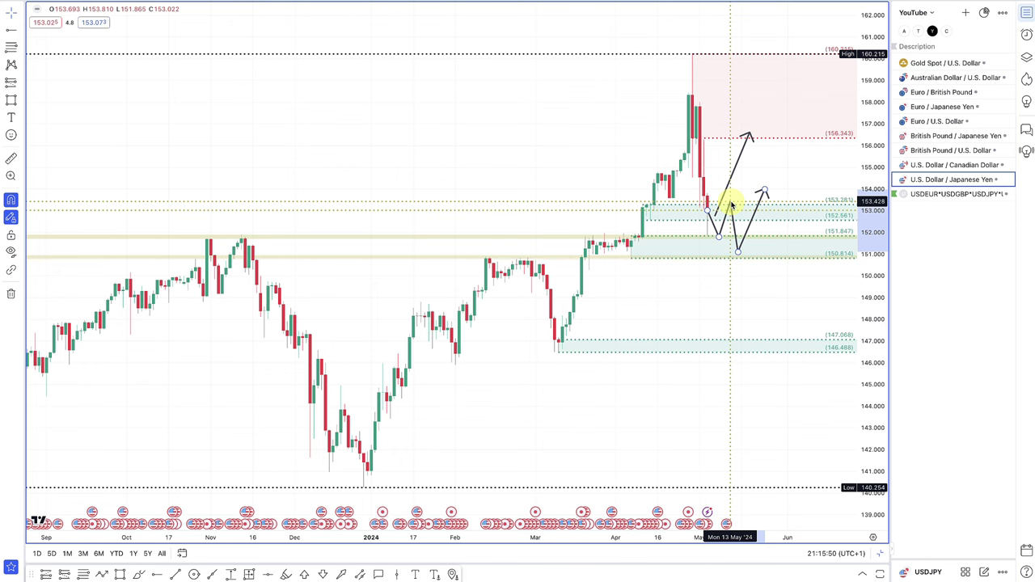
left_click(739, 249)
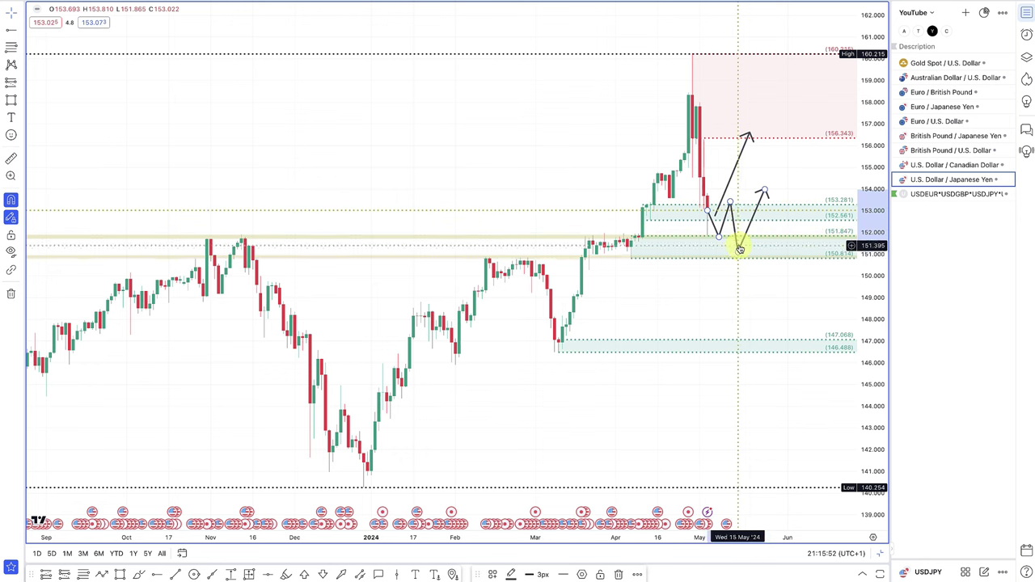
left_click_drag(739, 249, 750, 254)
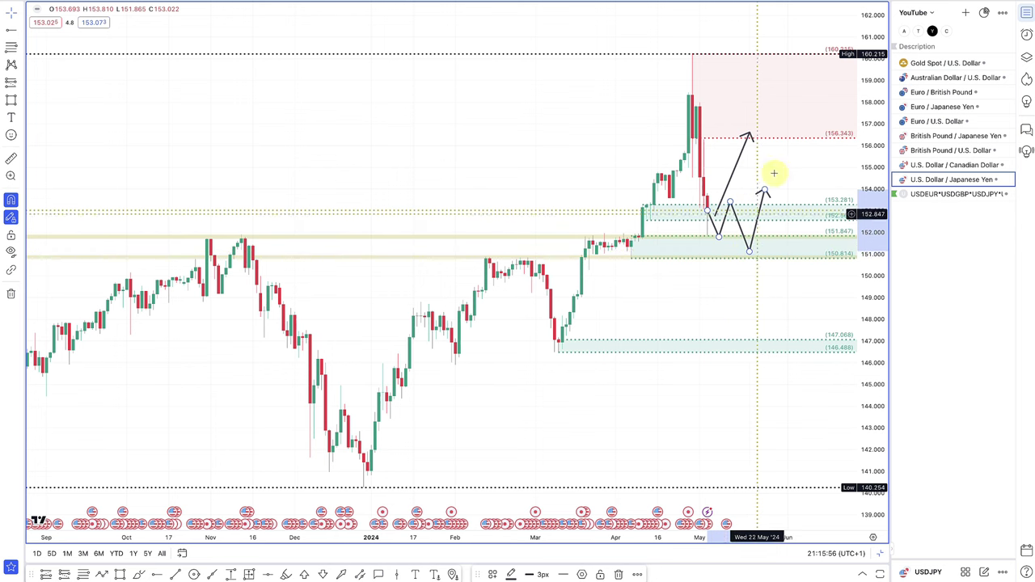
left_click_drag(765, 192, 784, 130)
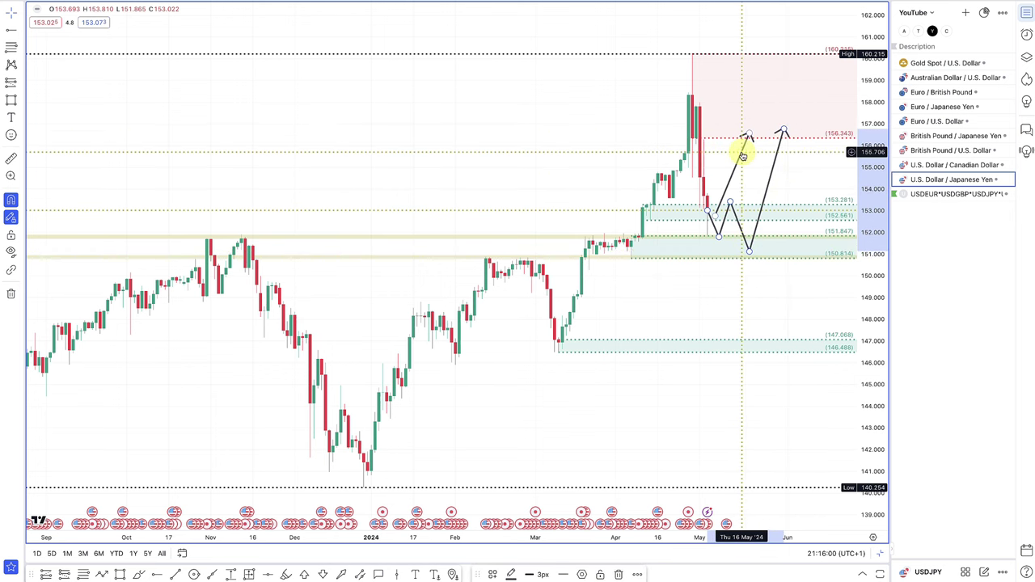
scroll(745, 140, "down", 2)
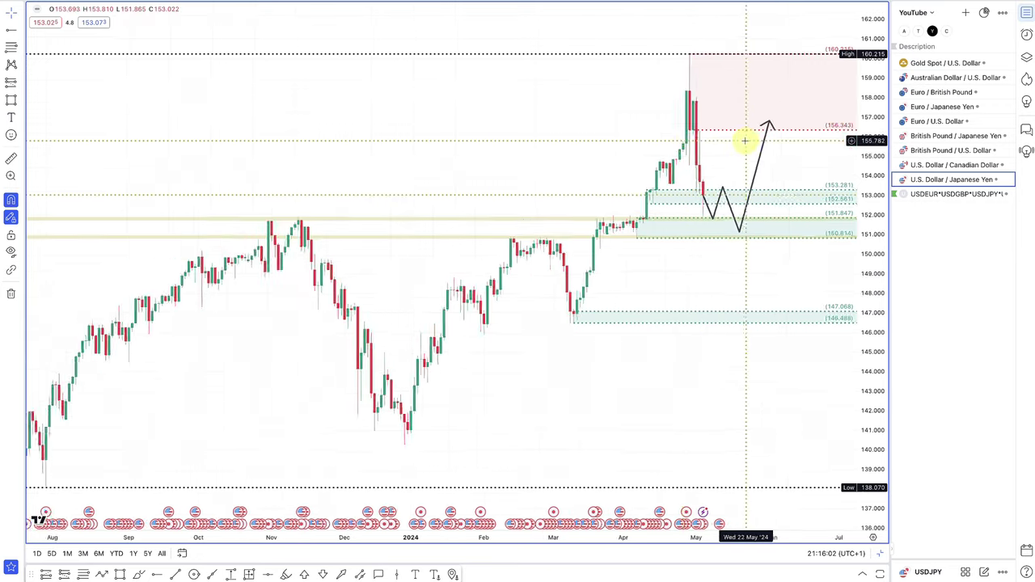
Switch to the USD/CAD chart and mark the 26 April low with a horizontal ray at 1.36335
scroll(744, 140, "down", 3)
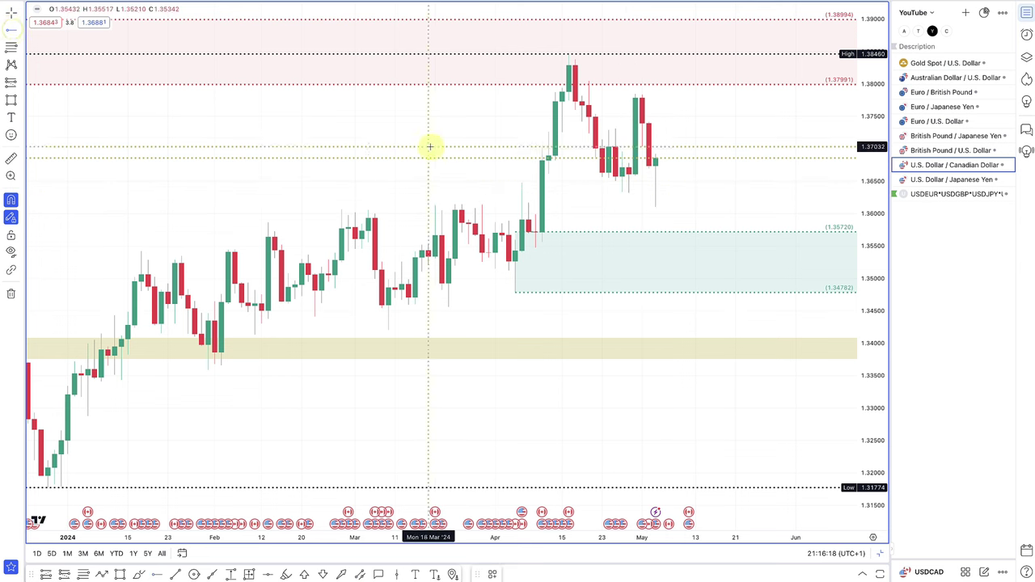
left_click(620, 193)
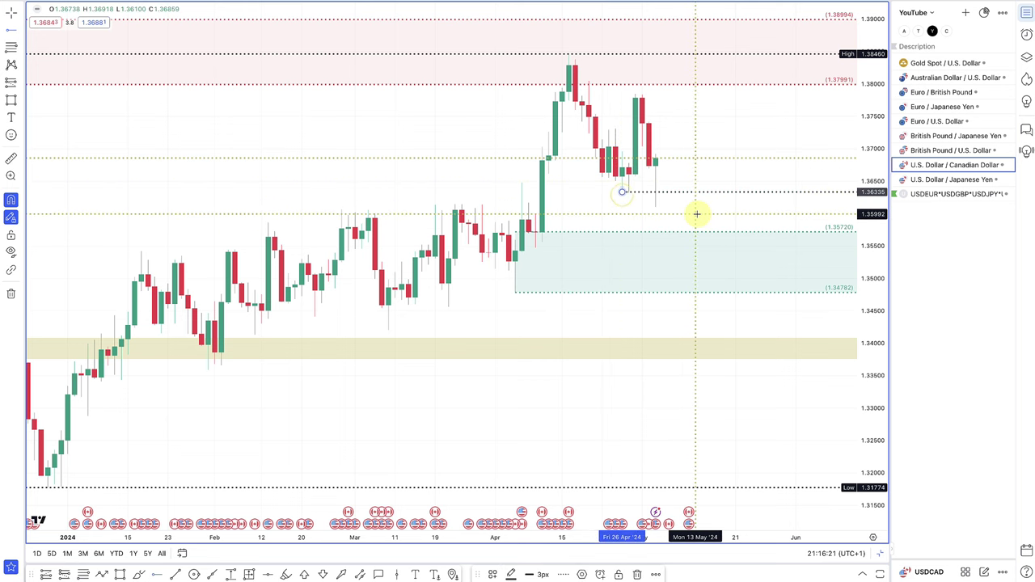
Draw a path from the 3 May low at 1.36100 down to about 1.353 in the demand zone and up to about 1.381
left_click(101, 575)
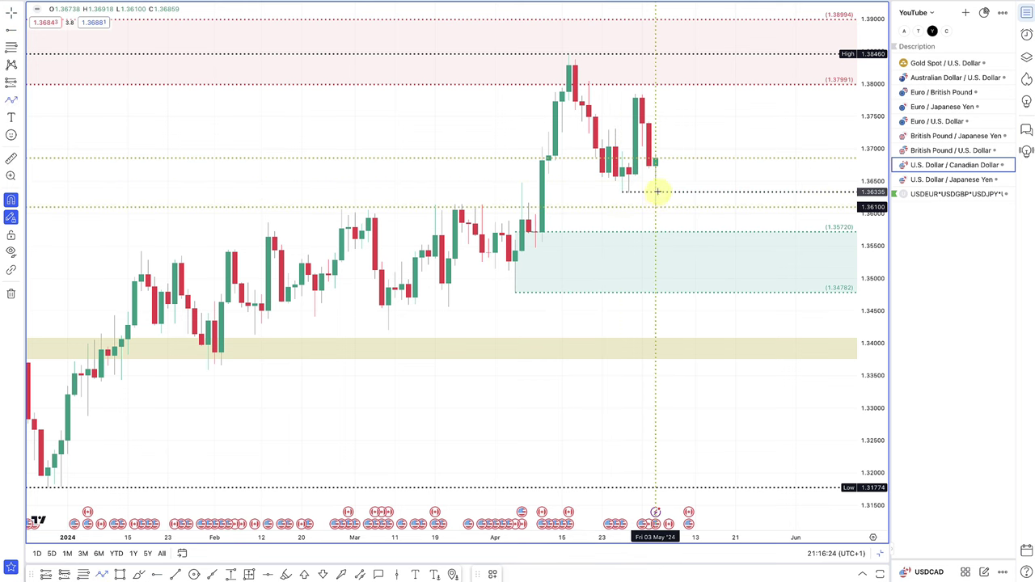
left_click(675, 259)
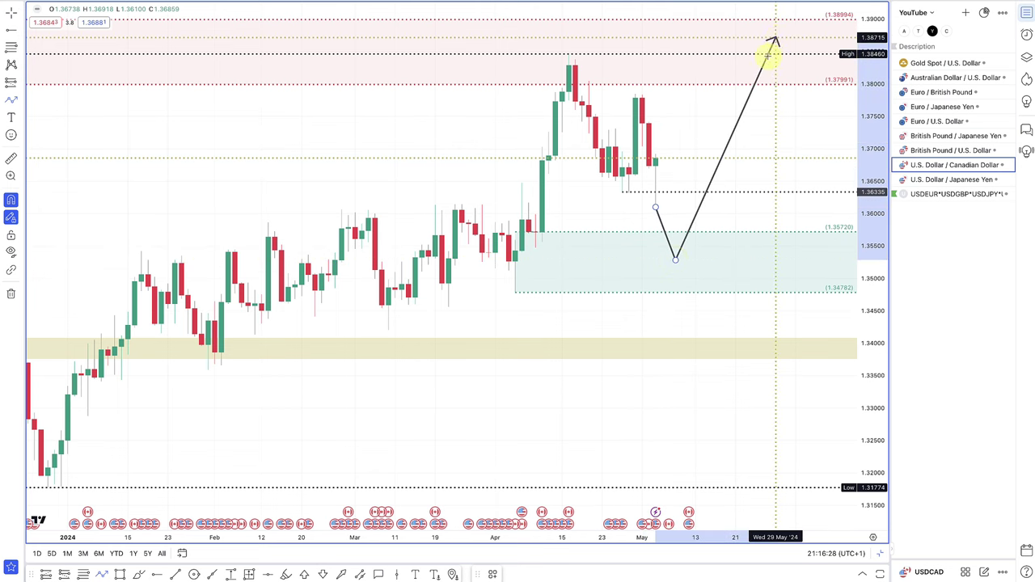
double_click(760, 75)
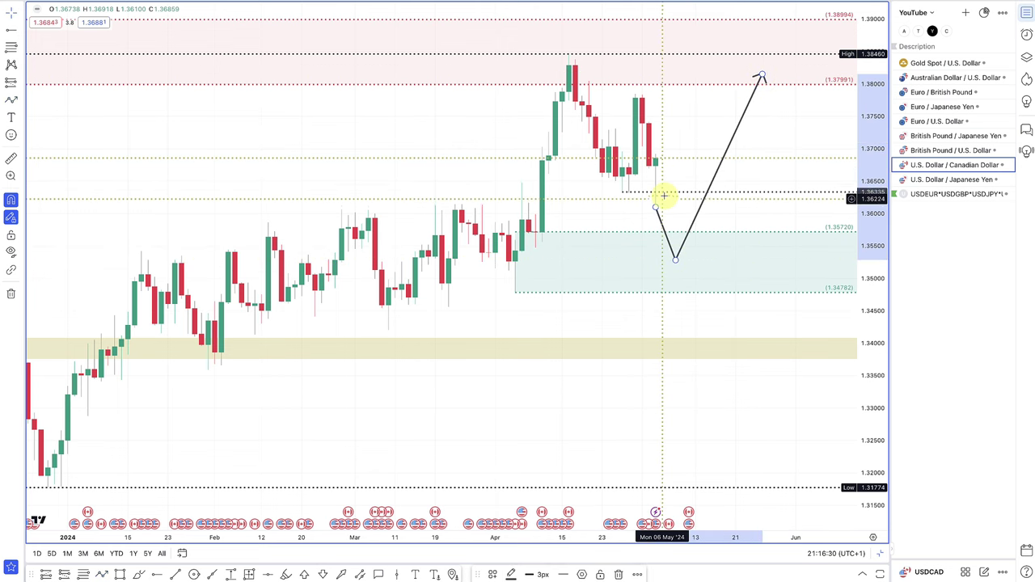
Raise the path's low point to about 1.357, at the demand zone's upper edge
scroll(662, 196, "up", 3)
scroll(665, 199, "up", 2)
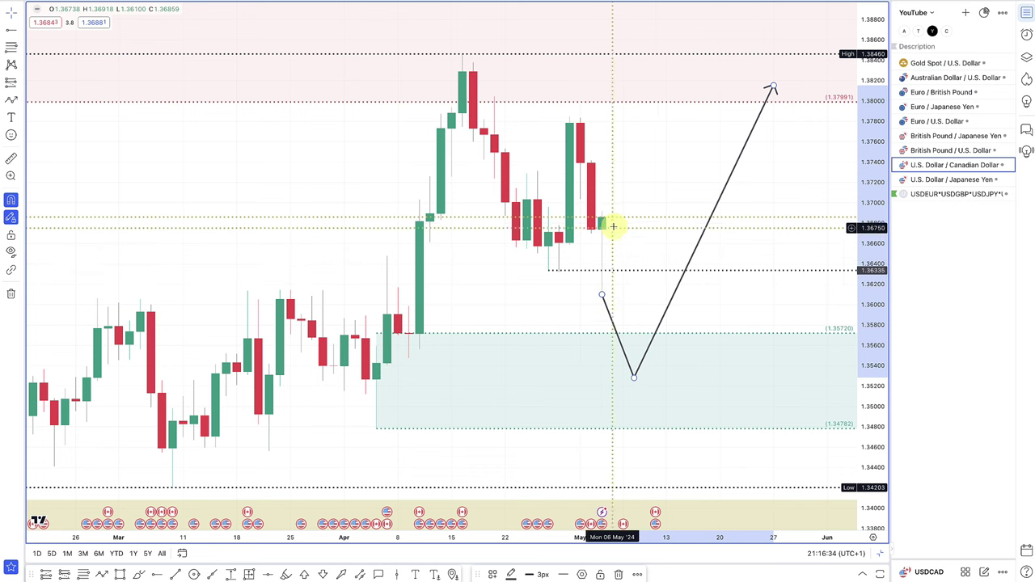
left_click_drag(634, 377, 634, 340)
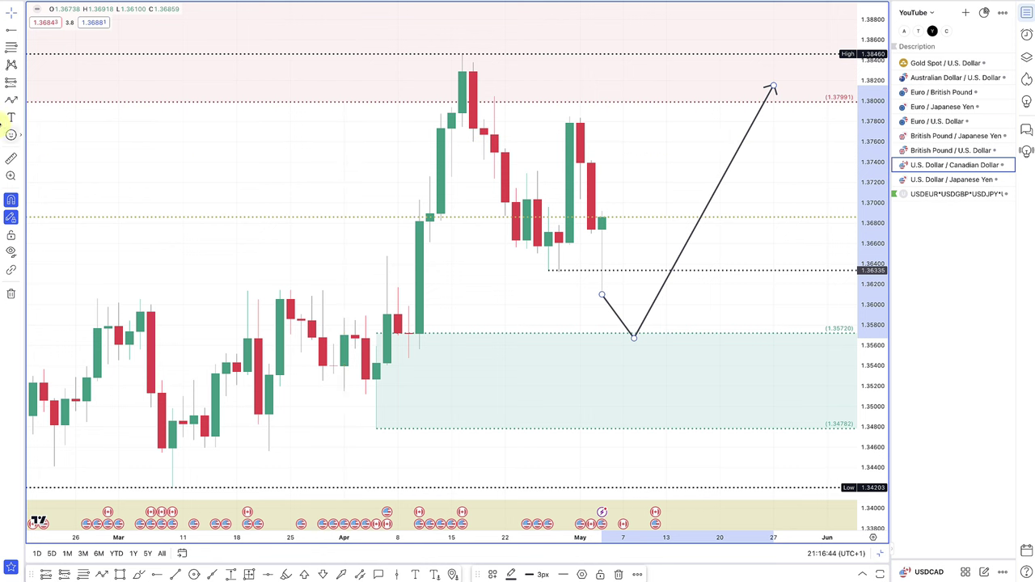
Draw a red supply zone from the 30 April high at 1.37848 and set its lower edge to 1.37392
left_click(244, 83)
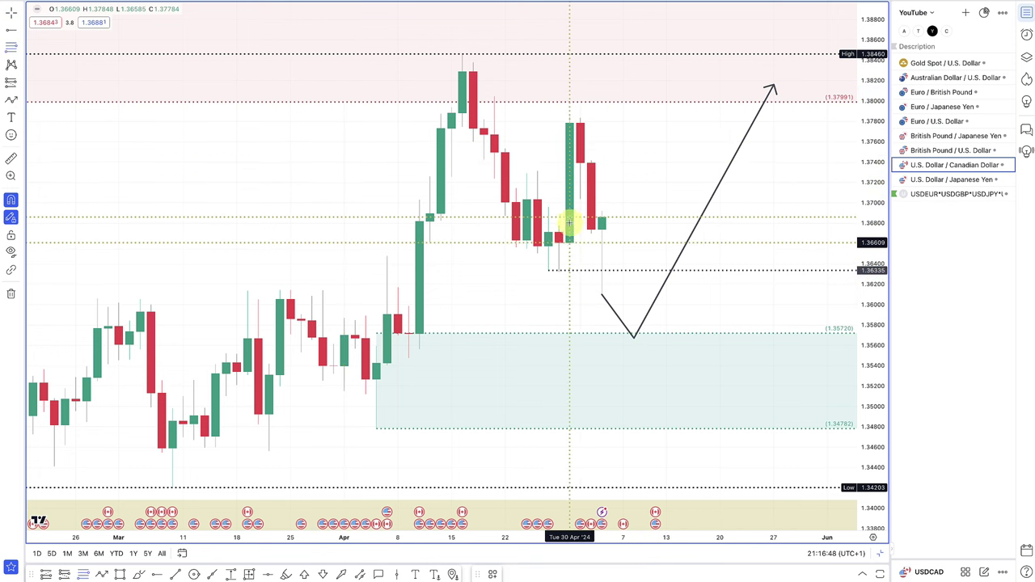
left_click_drag(569, 229, 569, 114)
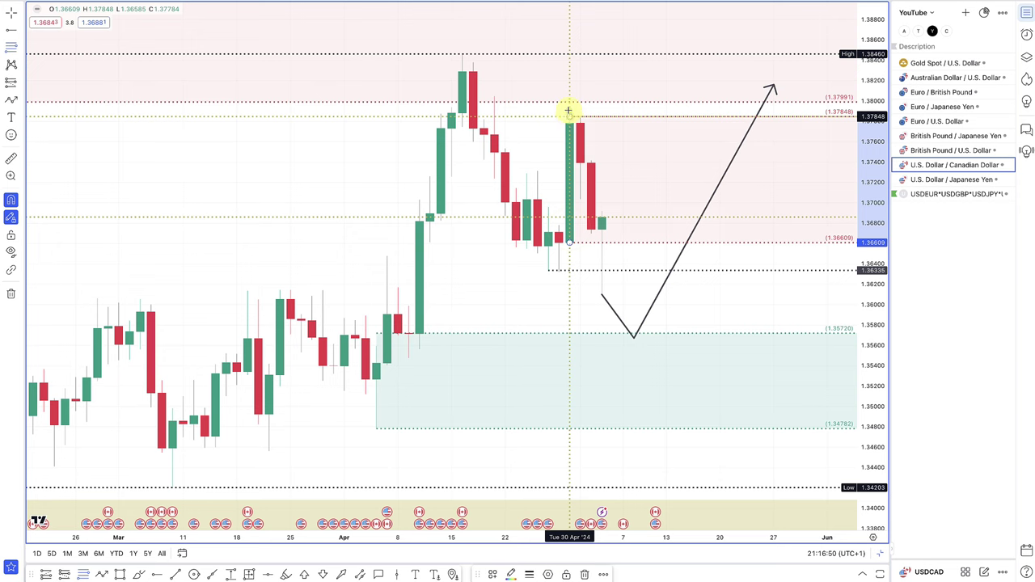
scroll(607, 150, "down", 5)
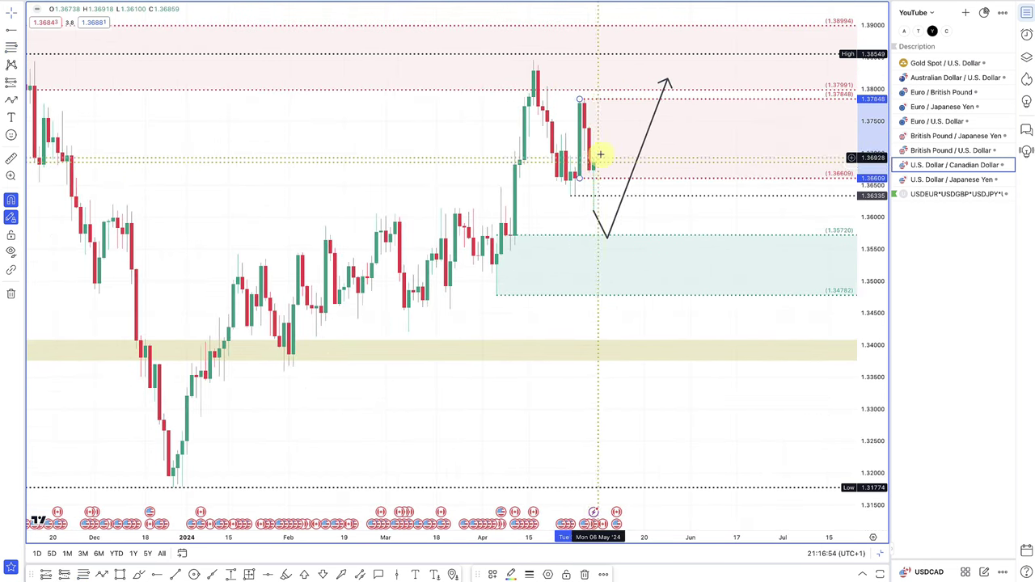
left_click_drag(579, 180, 581, 112)
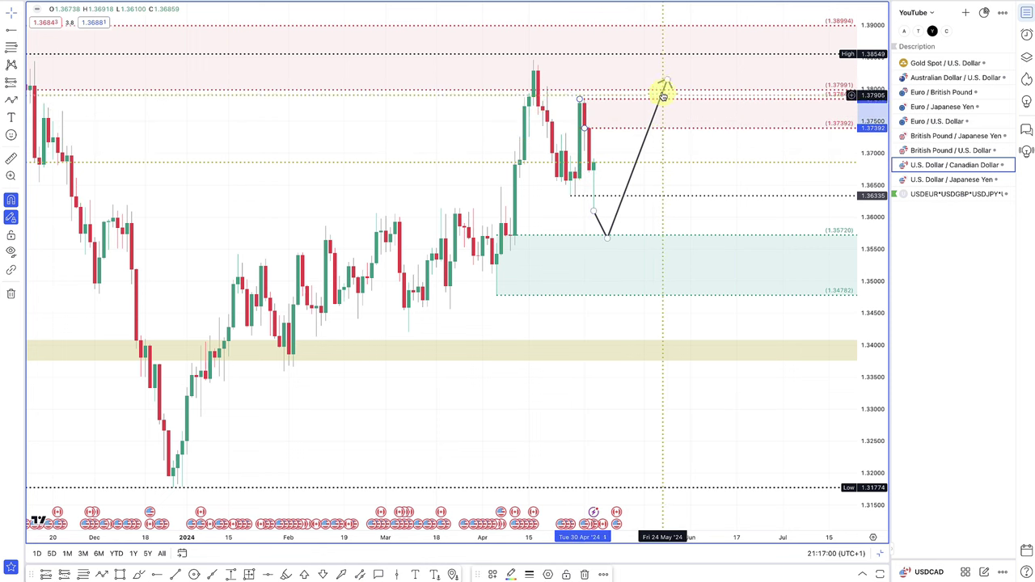
Lower the projected path's end to about 1.375 in the supply zone and draw a second path from there down to about 1.3577
left_click_drag(664, 84, 639, 121)
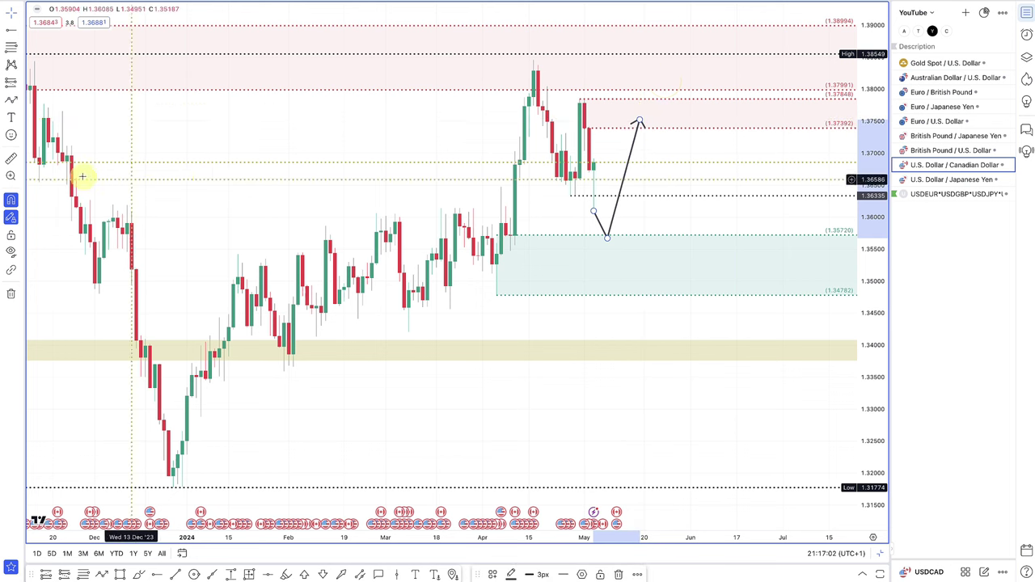
left_click(11, 100)
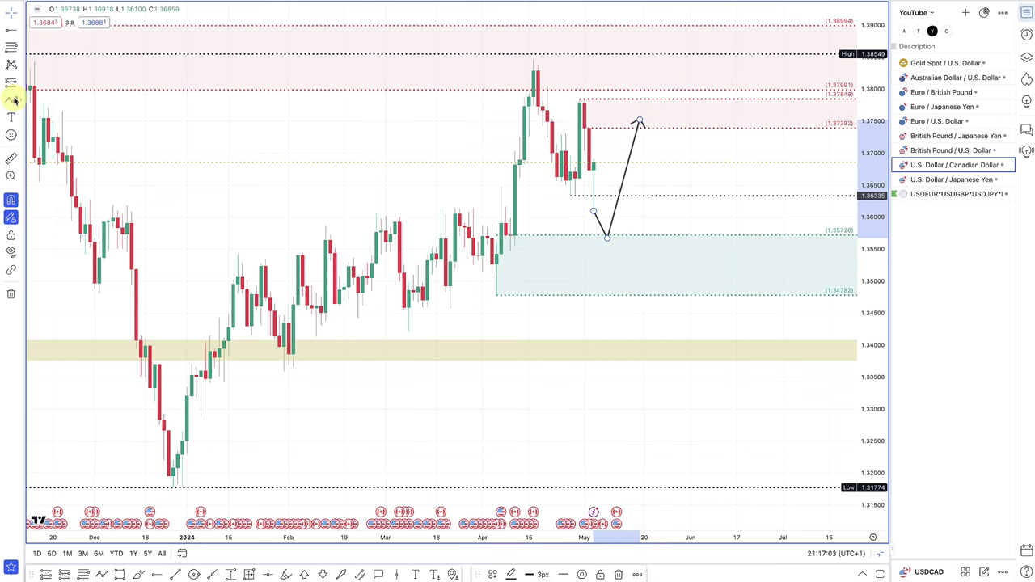
left_click(641, 118)
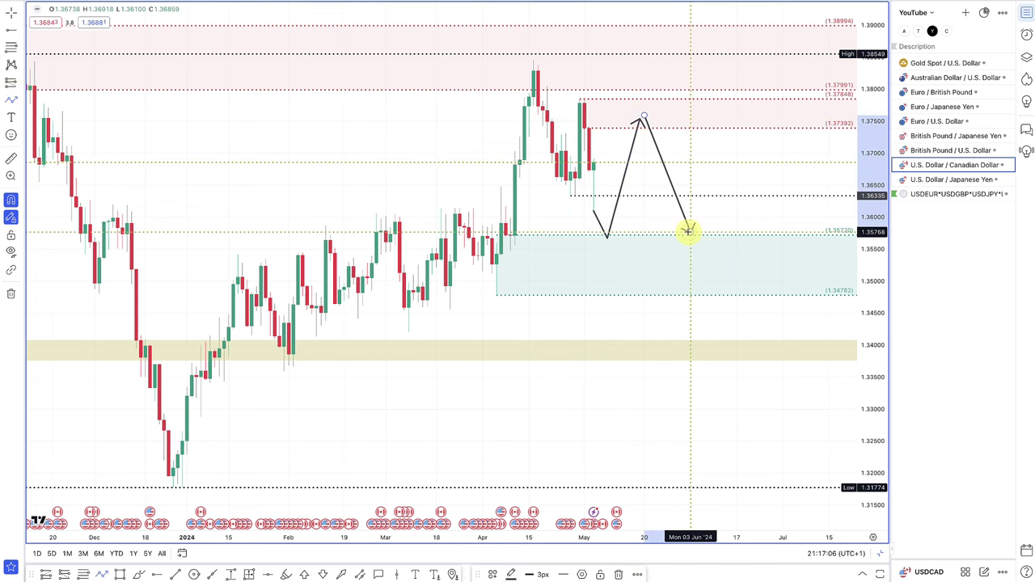
double_click(687, 230)
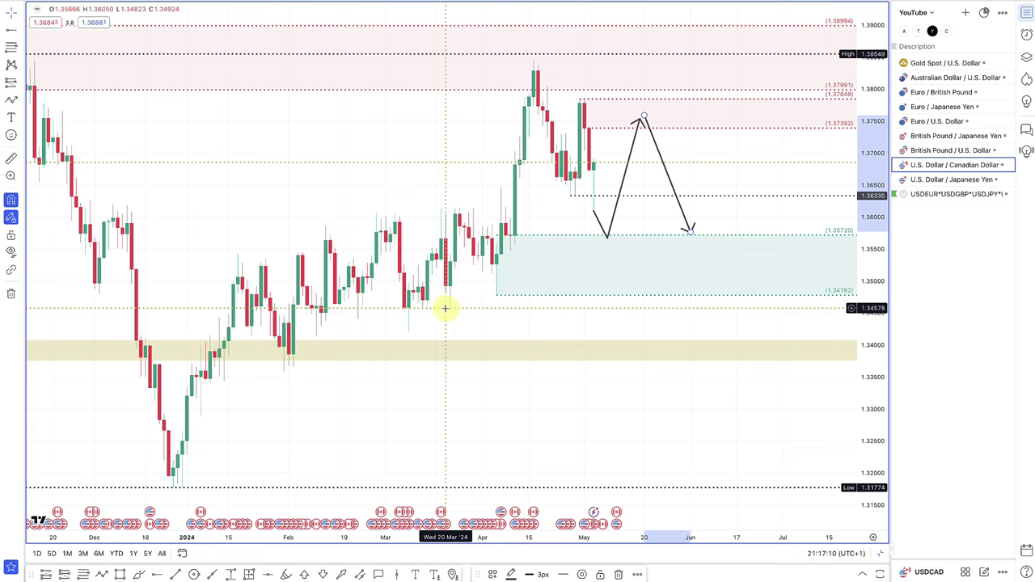
Shift the first path's end slightly earlier at about 1.375 and nudge its low point into the demand zone
scroll(559, 288, "up", 4)
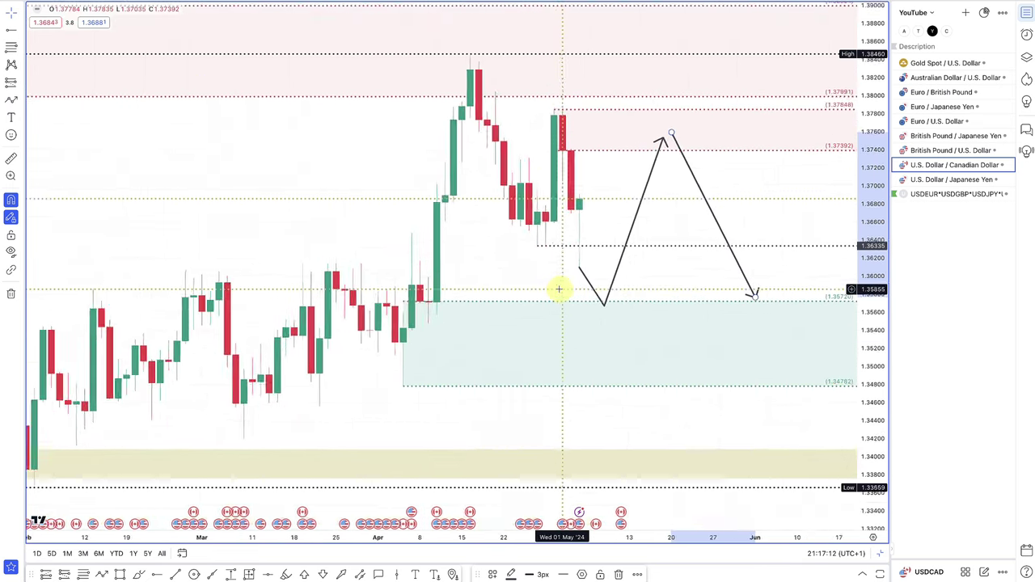
scroll(559, 288, "up", 2)
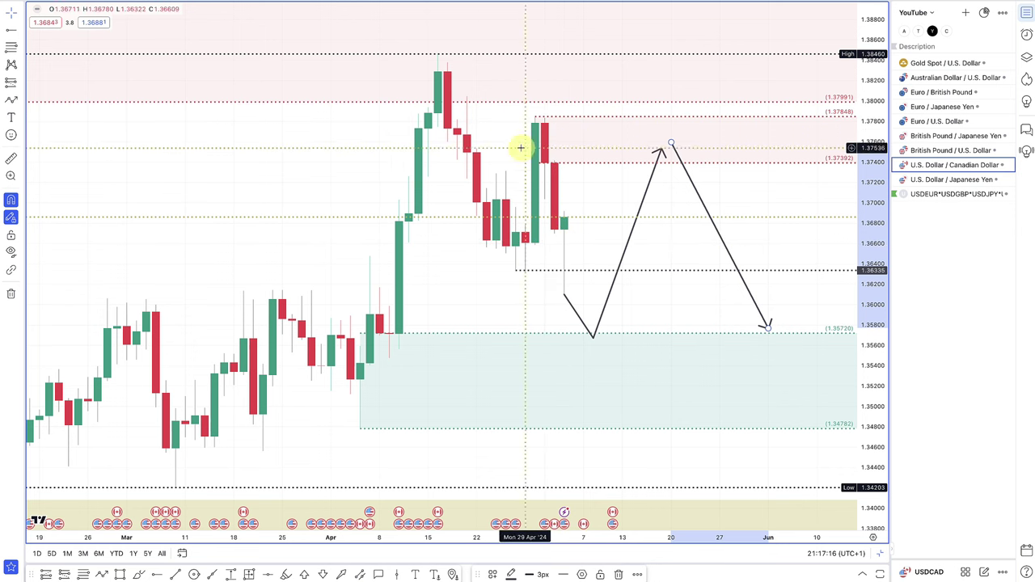
left_click_drag(661, 150, 665, 146)
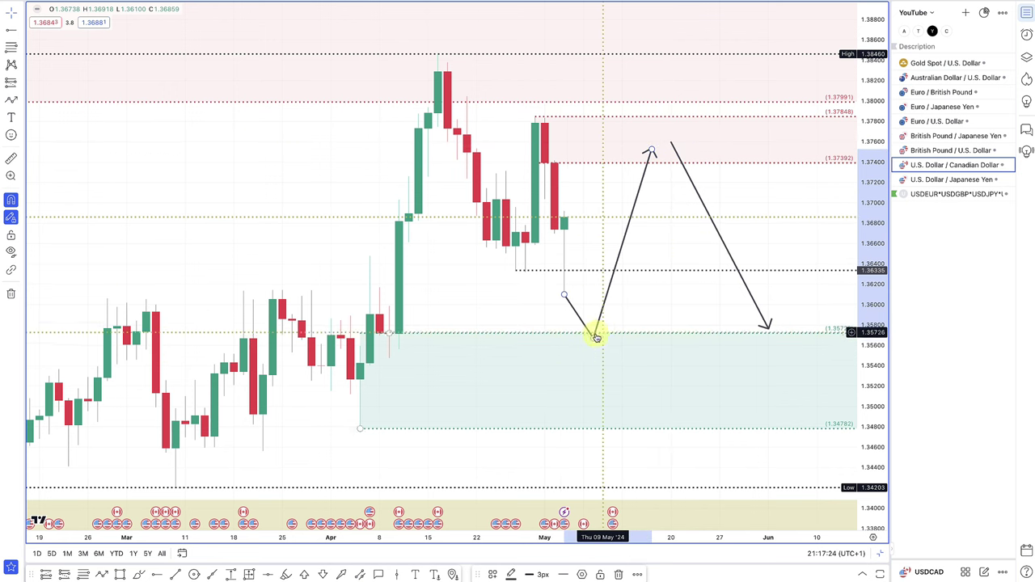
left_click_drag(595, 335, 594, 346)
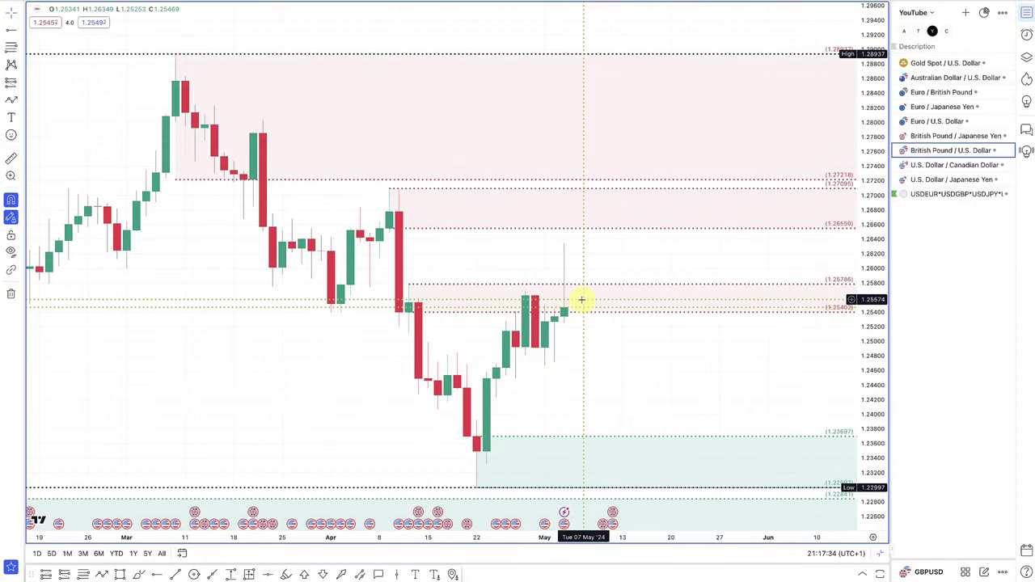
Examine the GBP/USD chart's zones, switch to Discord and read the Bank of England outlook in the uk channel
left_click_drag(581, 300, 657, 306)
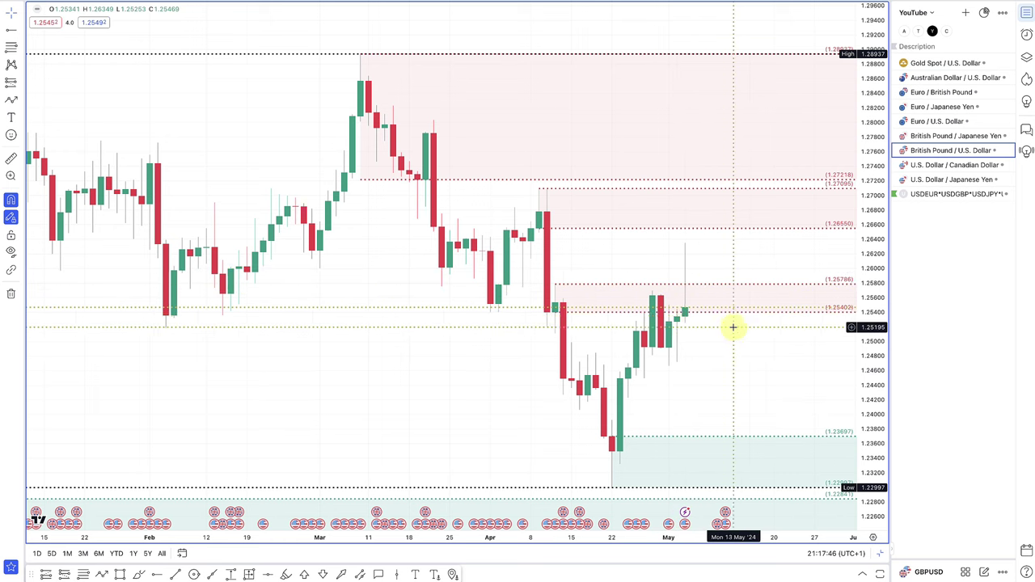
scroll(732, 325, "up", 3)
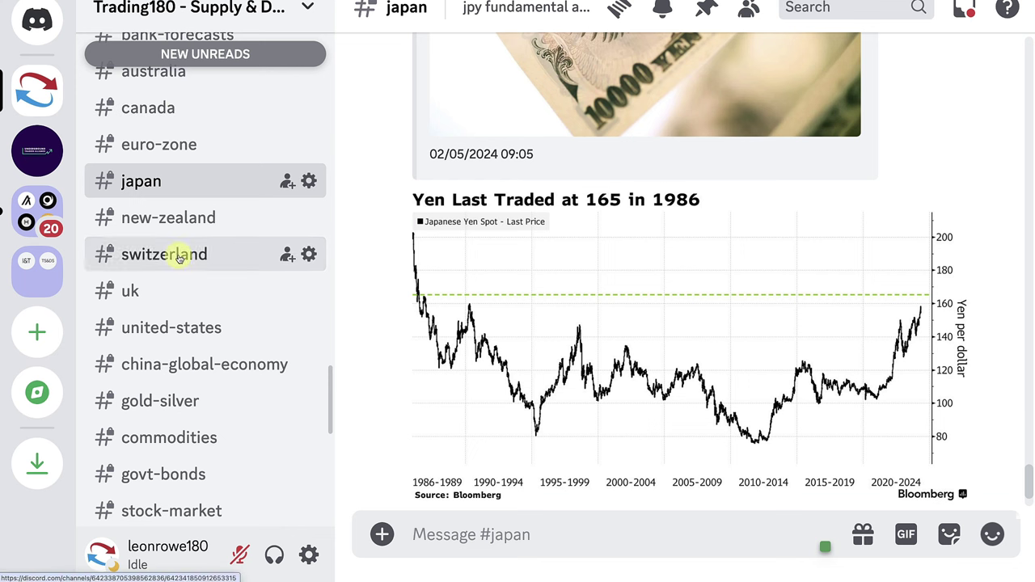
left_click(179, 296)
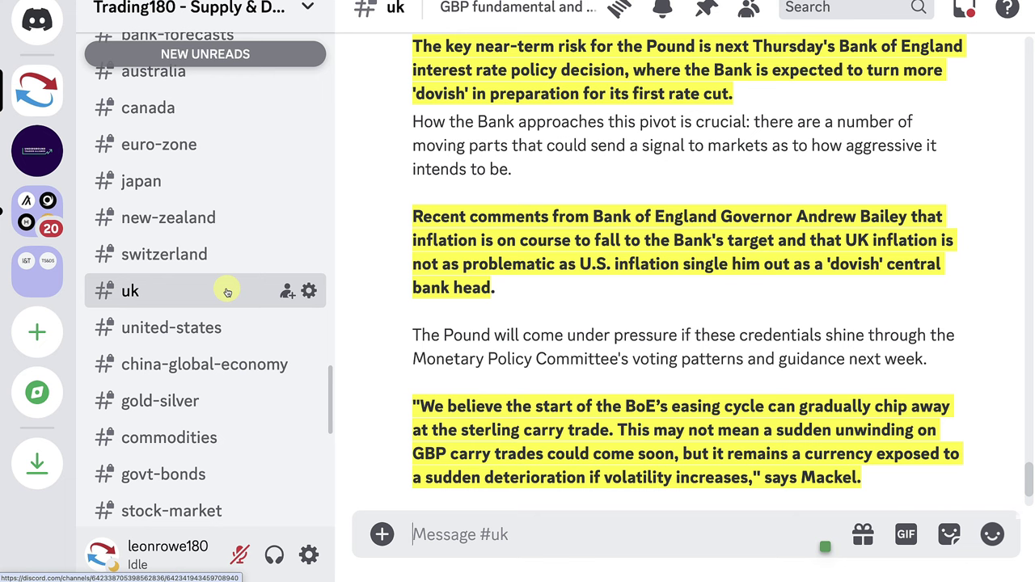
left_click(227, 291)
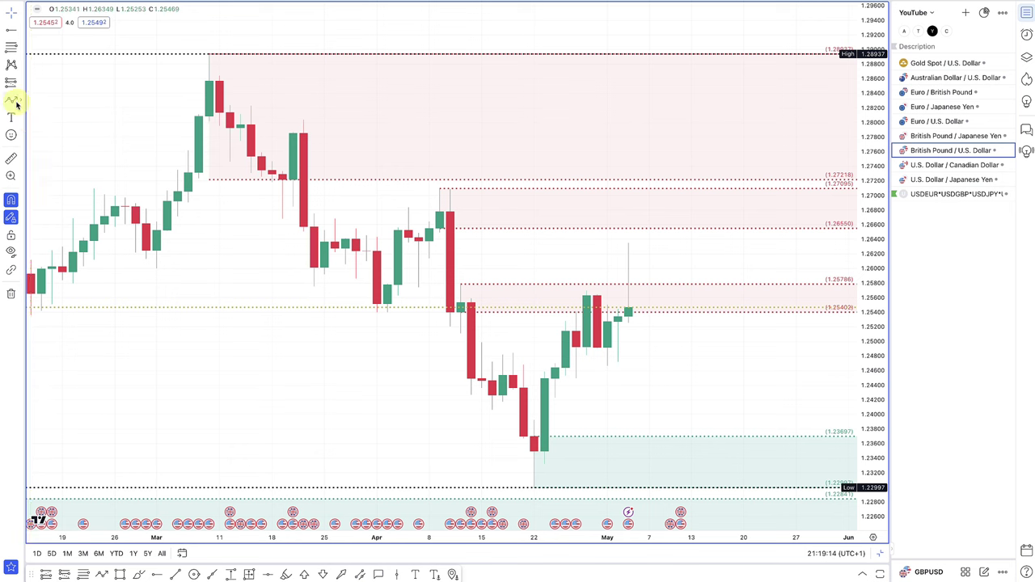
Draw a path on the GBP/USD chart from about 1.256 in the supply zone down to about 1.237 at the demand zone's upper edge
left_click(13, 101)
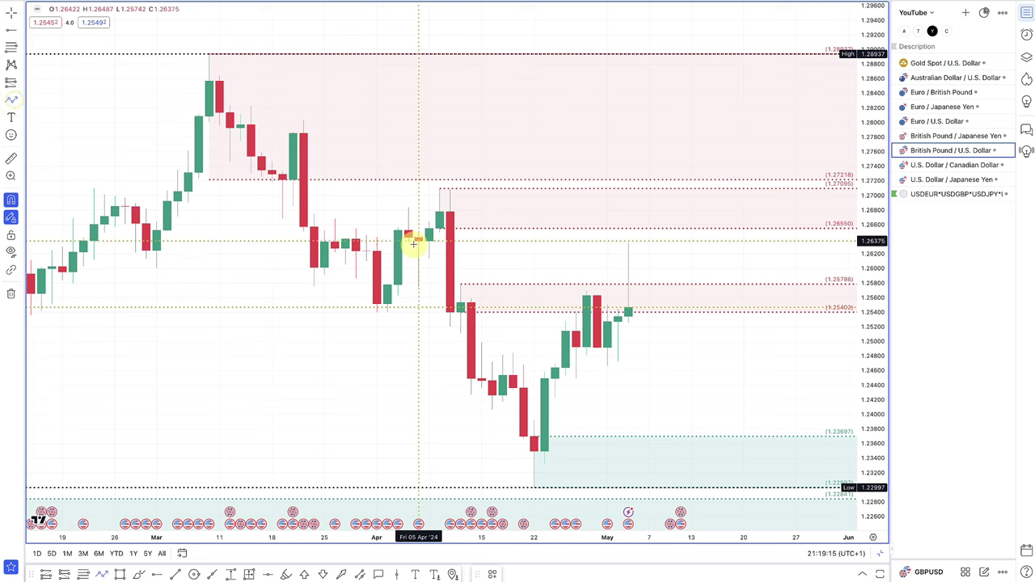
left_click(640, 295)
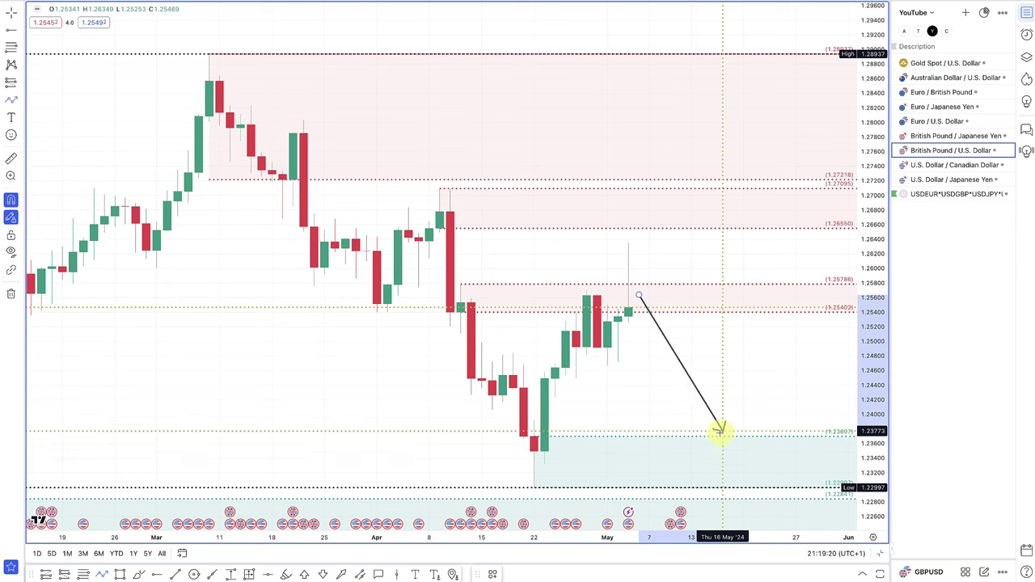
left_click(719, 436)
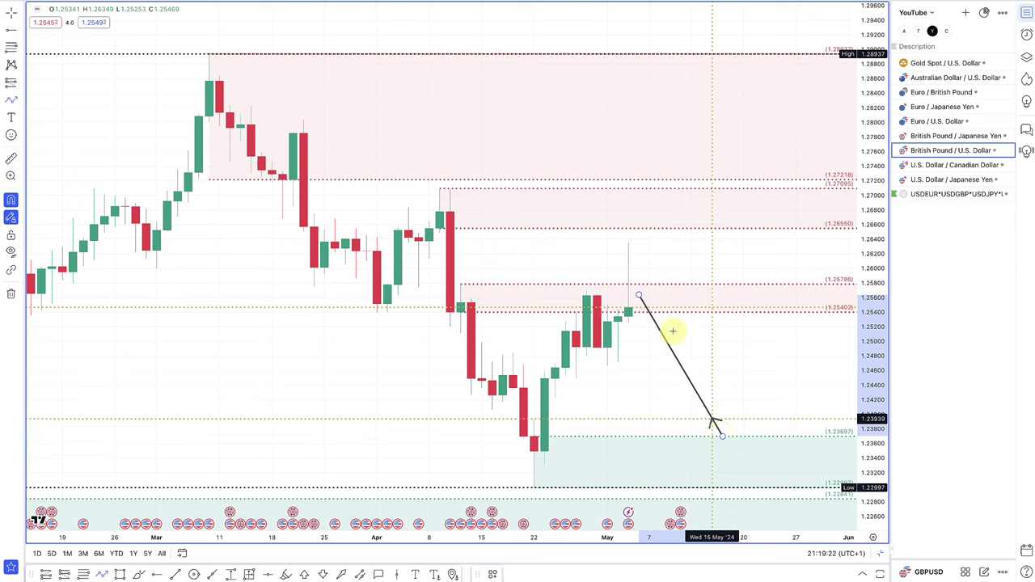
Adjust the falling path to start at about 1.2566 and end at about 1.233 inside the demand zone
left_click(11, 100)
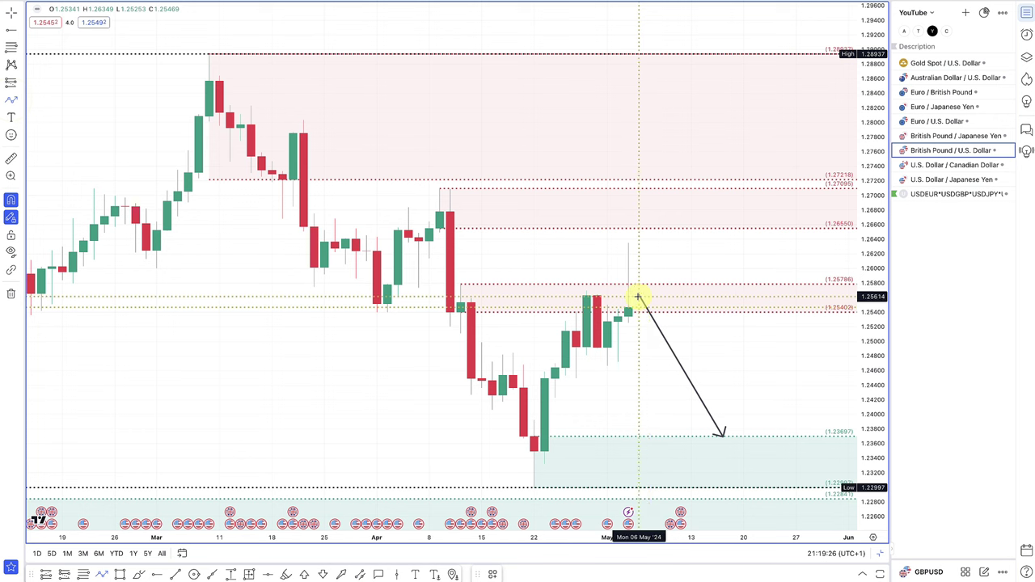
left_click(638, 297)
left_click(638, 277)
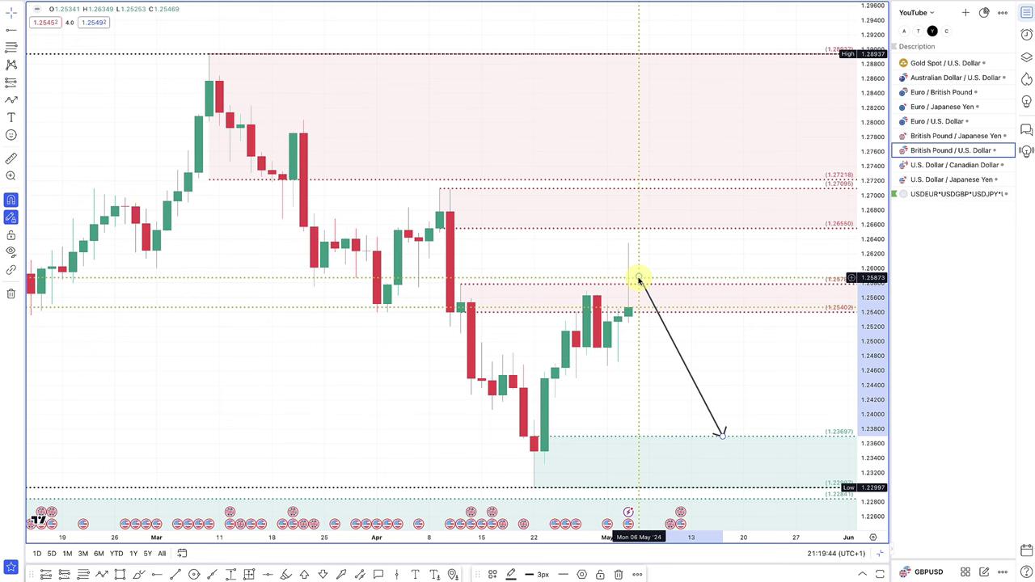
left_click_drag(640, 280, 639, 293)
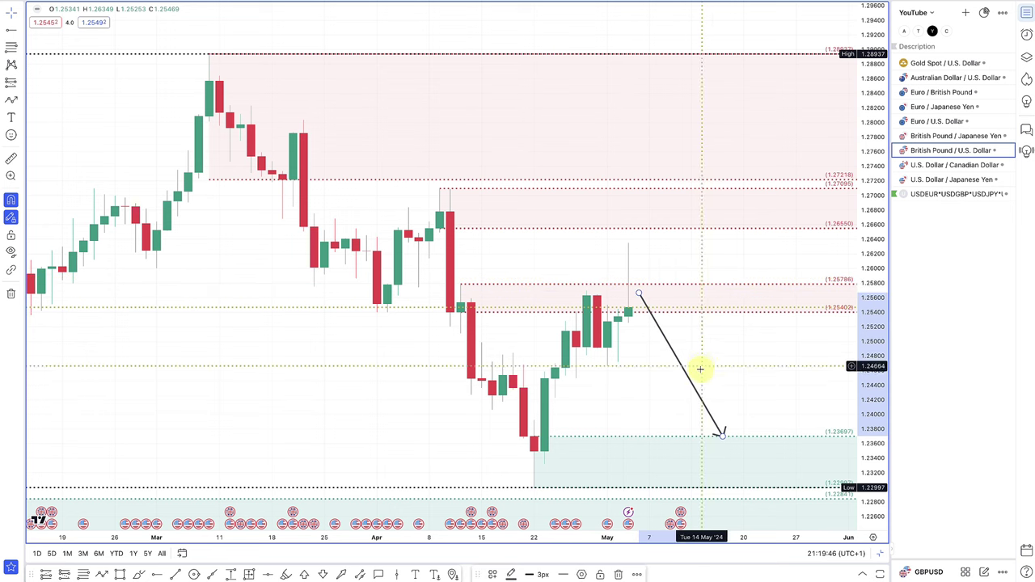
left_click_drag(722, 435, 710, 463)
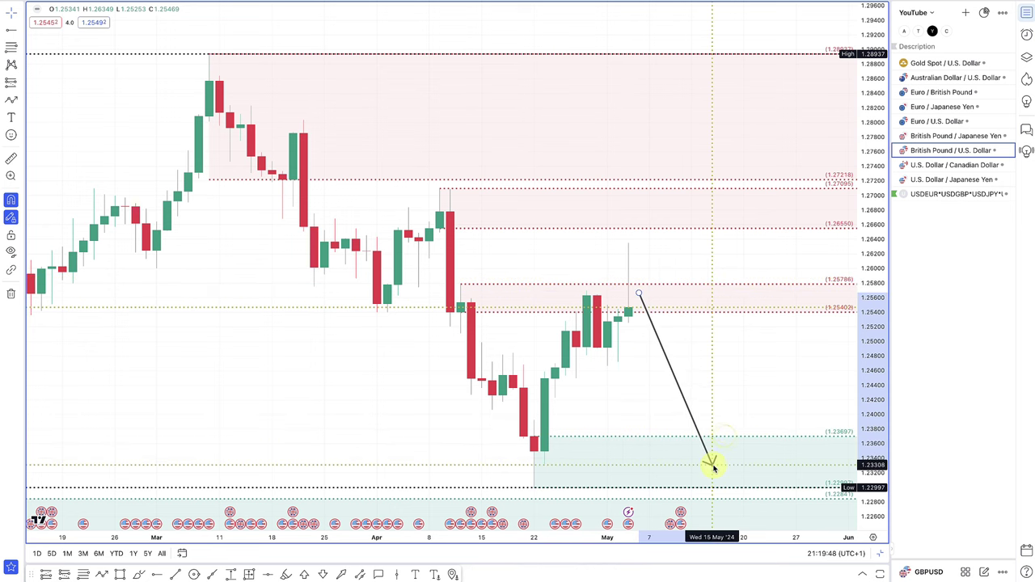
Draw a second path from the 3 May high at 1.26349 up to about 1.2687 in the supply zone and down to about 1.249
left_click(11, 99)
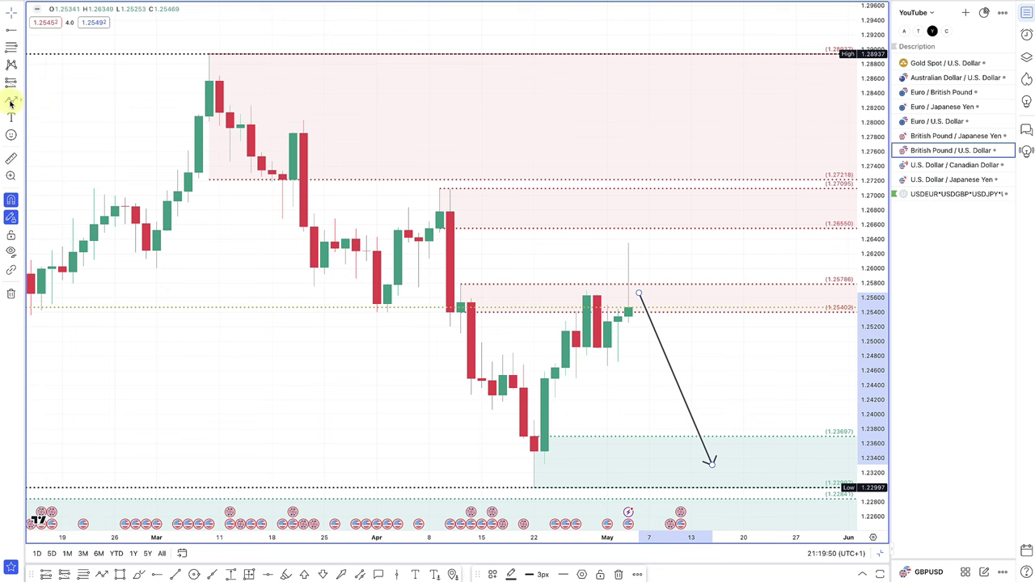
left_click(627, 243)
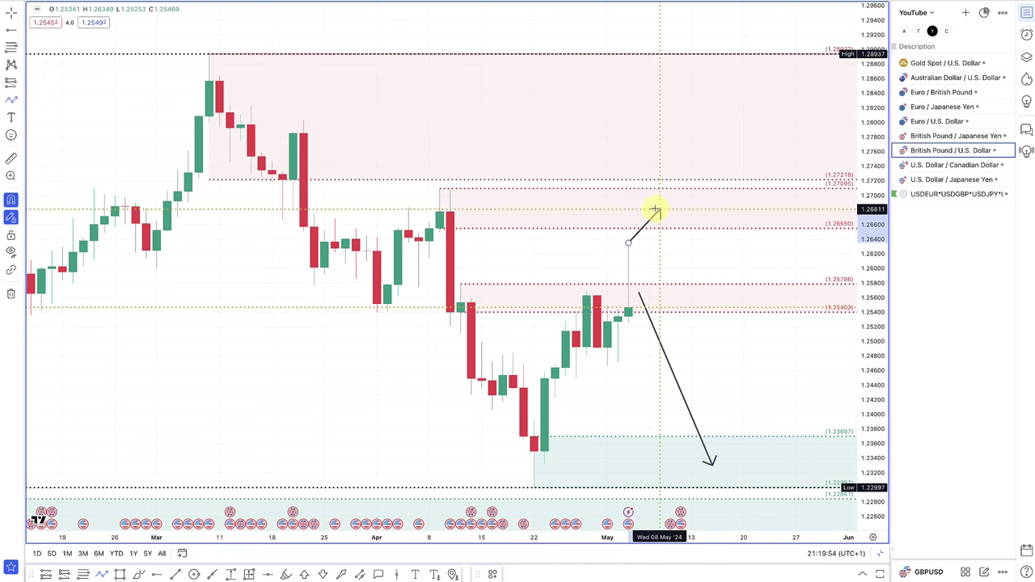
left_click(649, 207)
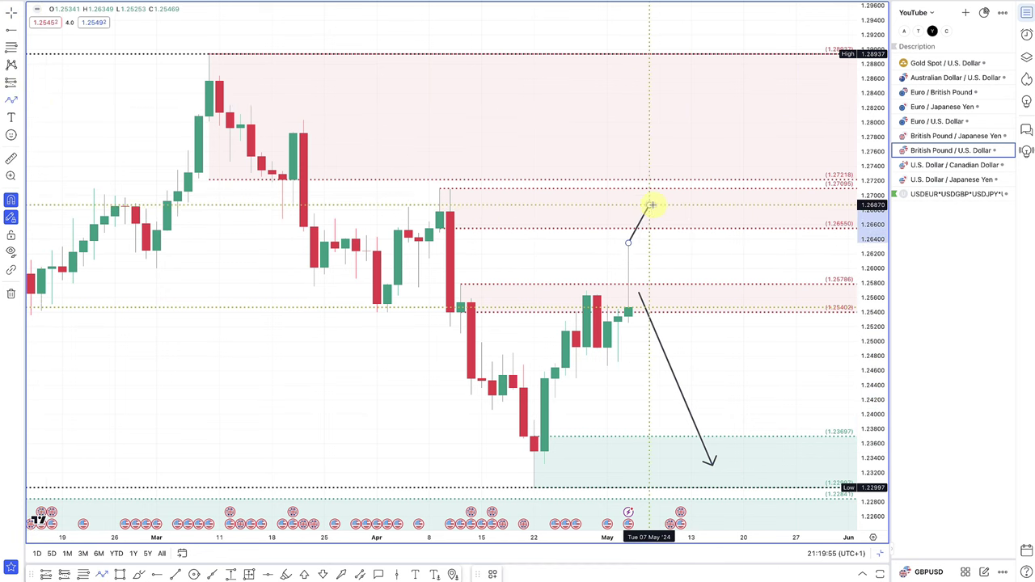
double_click(719, 347)
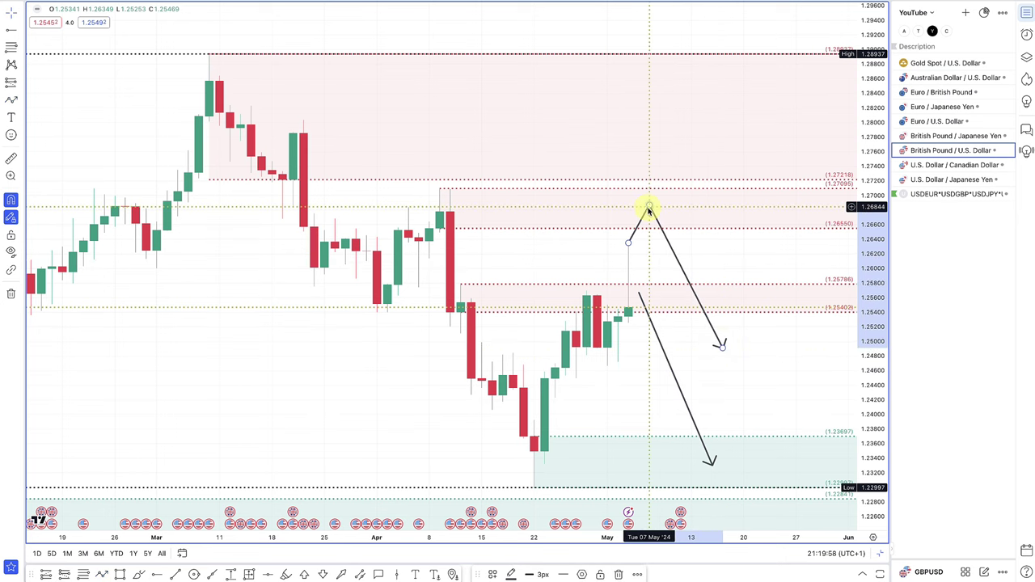
Draw a yellow rectangle band across the February highs from 13 to 22 February, between about 1.2710 and 1.2691
scroll(648, 208, "down", 3)
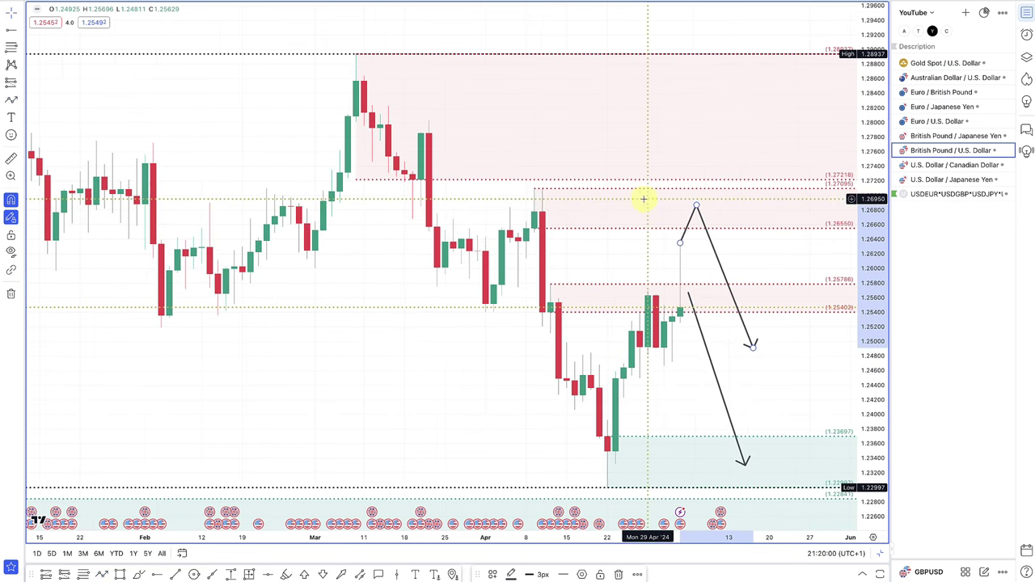
left_click(110, 577)
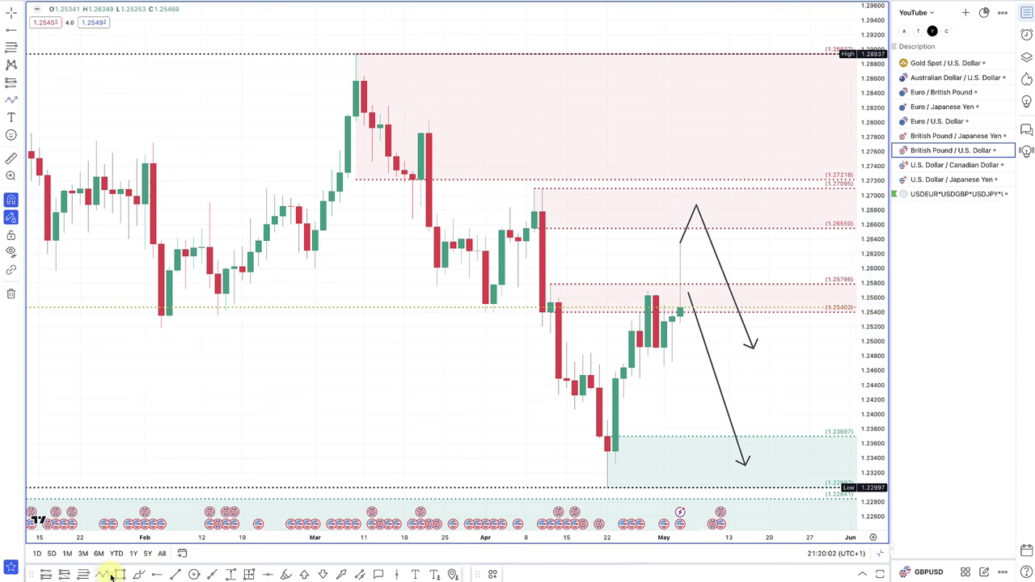
left_click(120, 574)
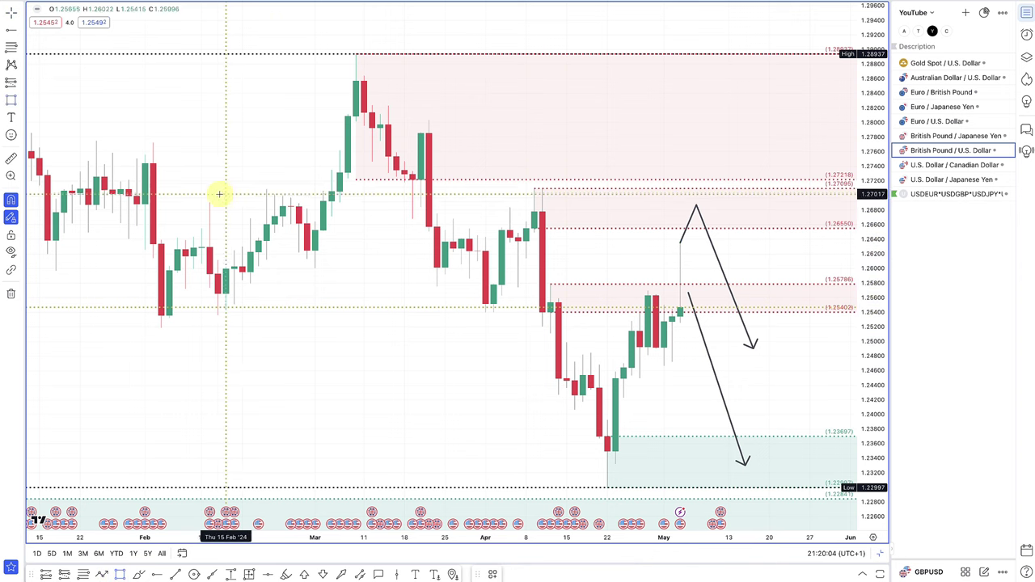
left_click_drag(218, 192, 268, 194)
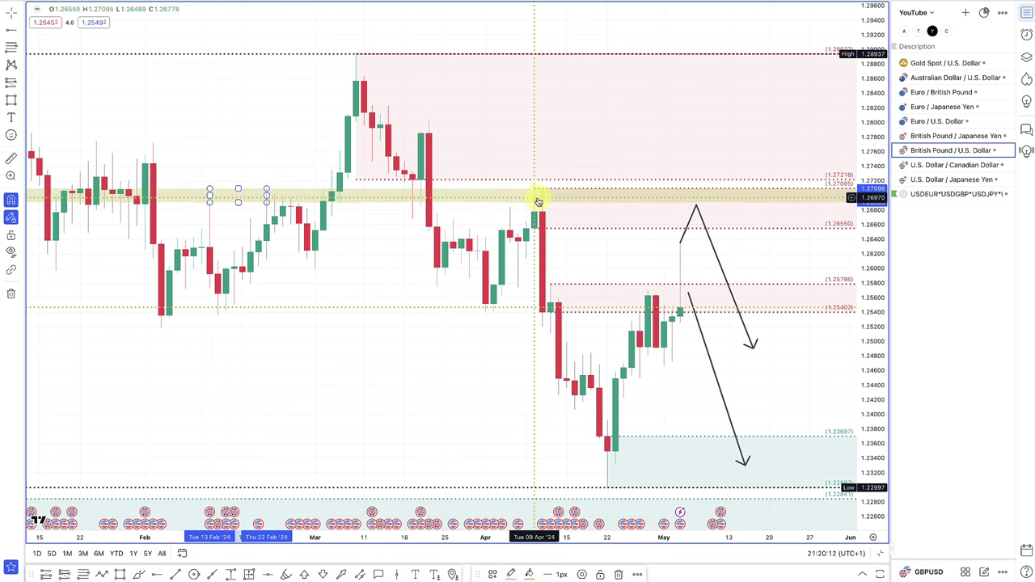
Raise the upper path's peak to about 1.269, into the yellow band
right_click(697, 212)
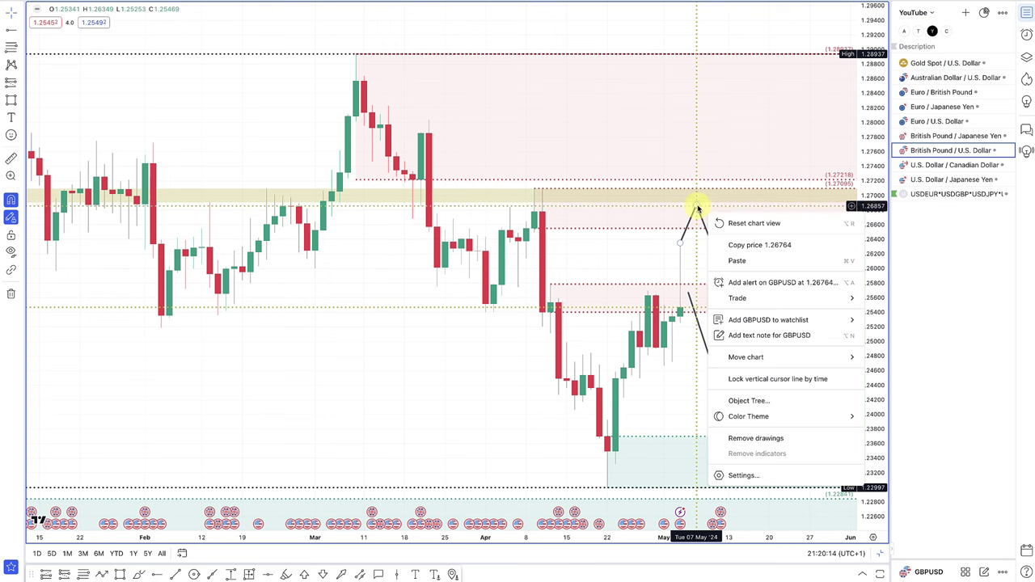
left_click(697, 199)
left_click_drag(696, 199, 704, 200)
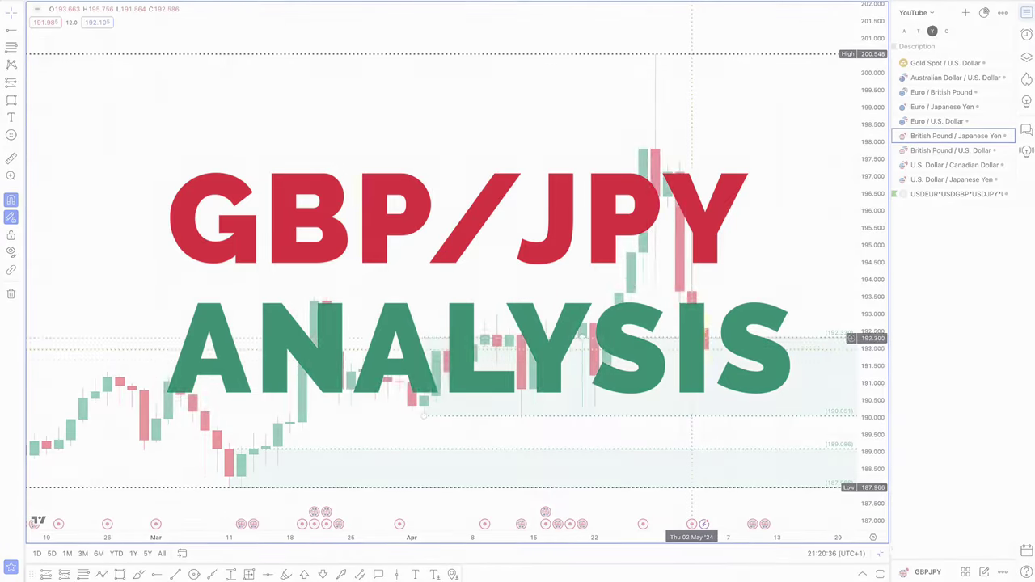
On the GBP/JPY chart, draw a path from the 3 May close near 192.0 down to about 190.3 in the demand zone and up to about 194.6
scroll(707, 379, "down", 3)
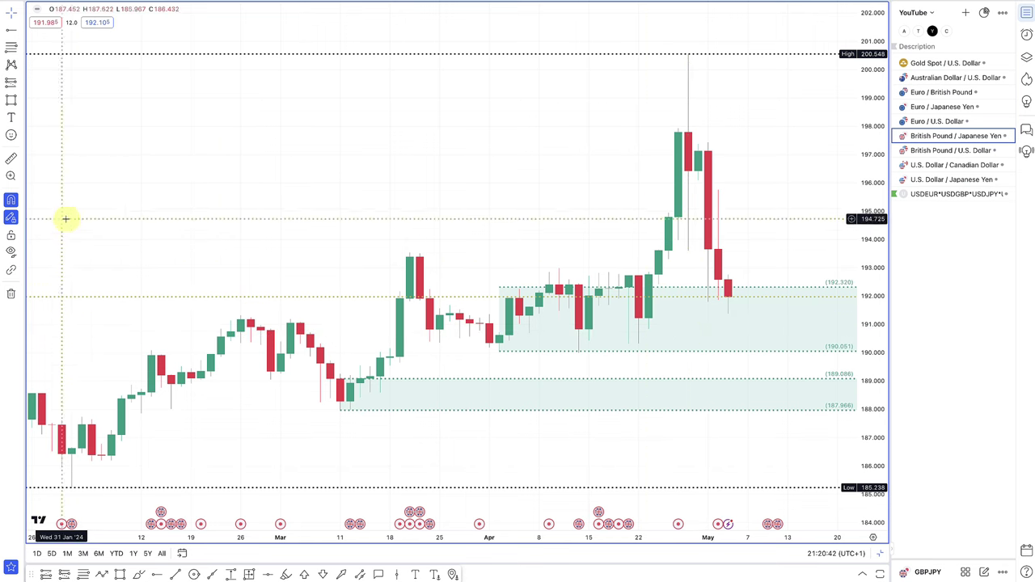
left_click(101, 575)
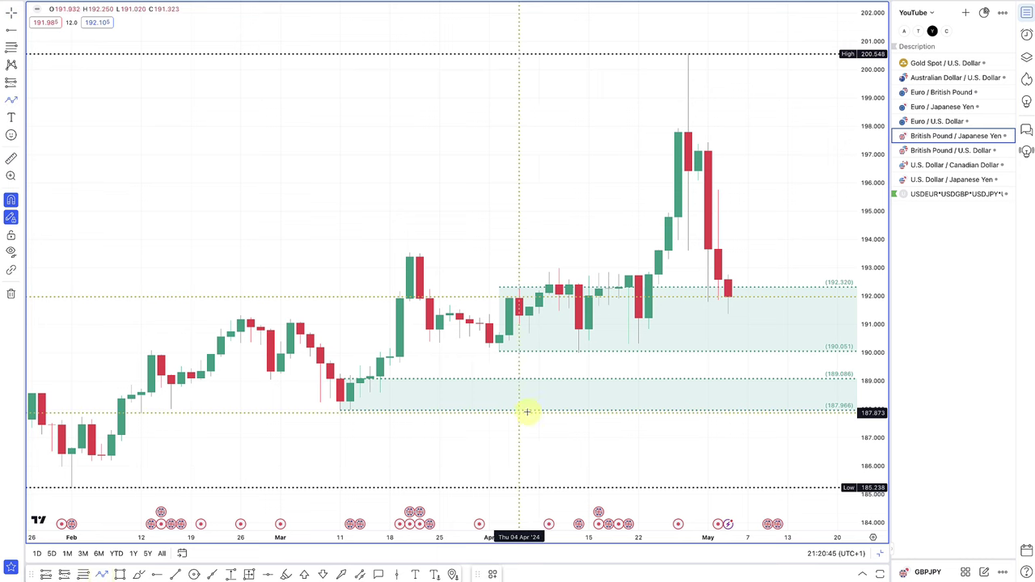
left_click(729, 296)
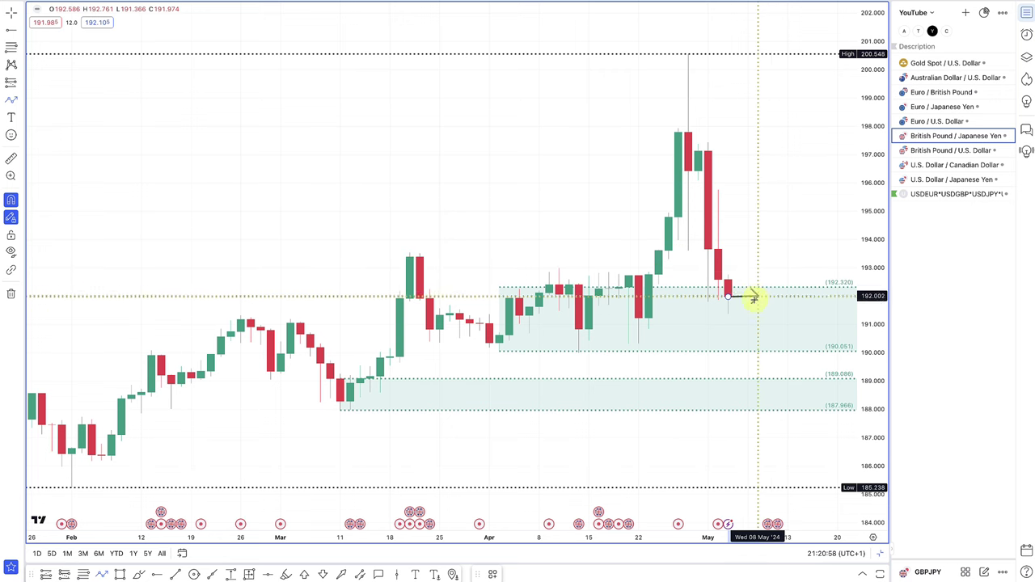
left_click(743, 326)
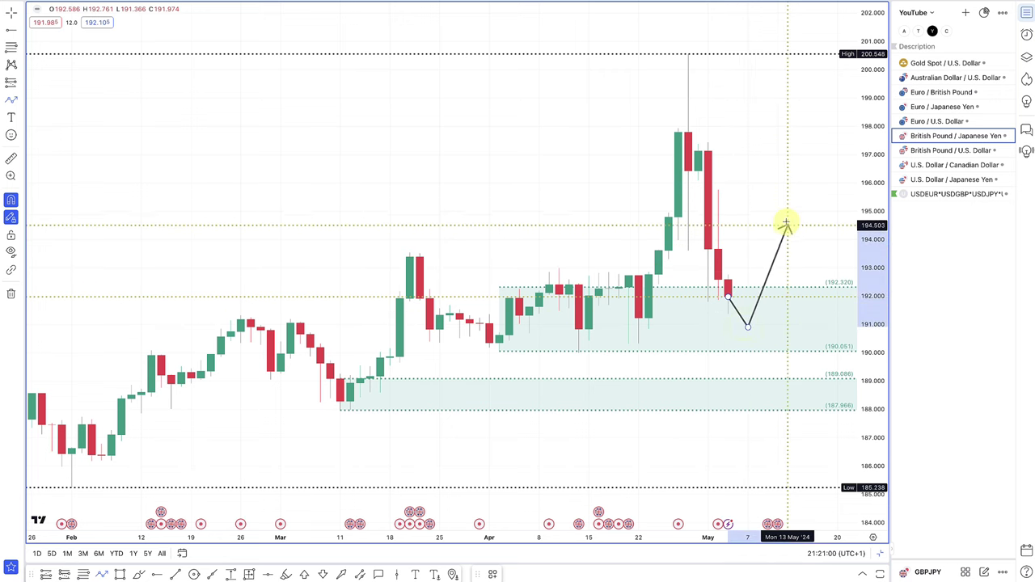
left_click(785, 223)
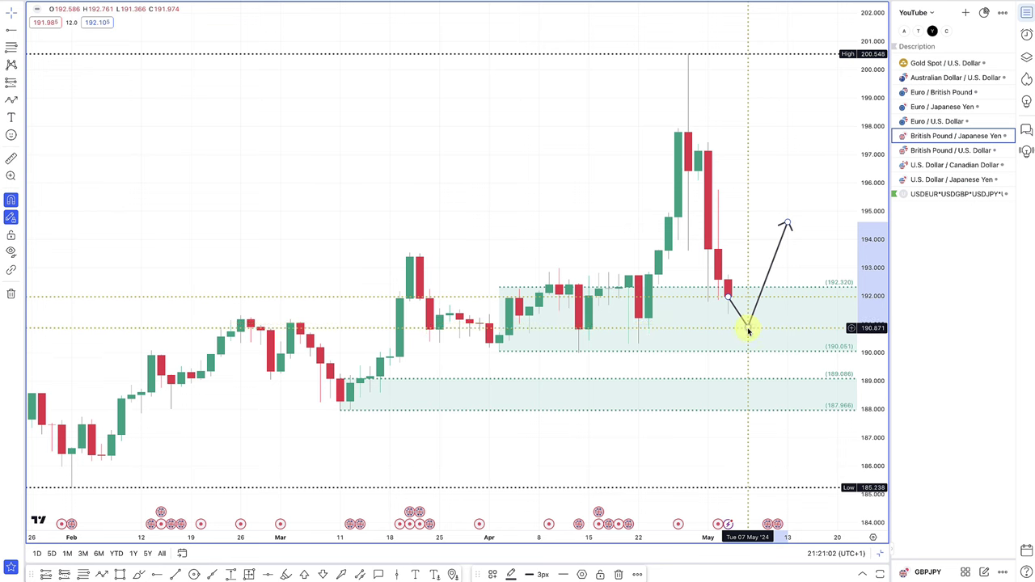
left_click_drag(743, 326, 747, 342)
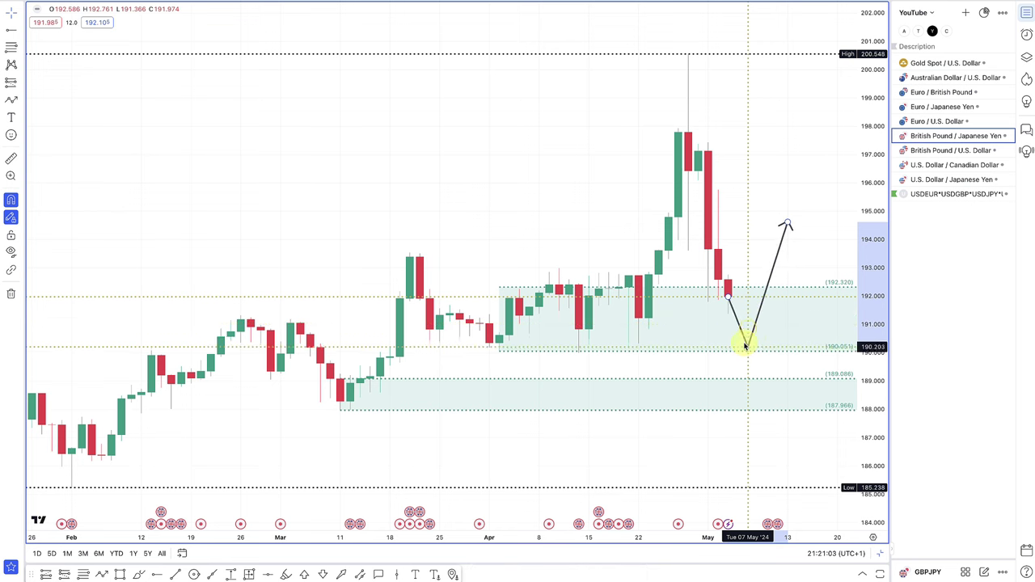
Draw a supply zone on GBP/JPY between 200.548 and 196.418, and raise the end of the projected path into it
left_click(11, 46)
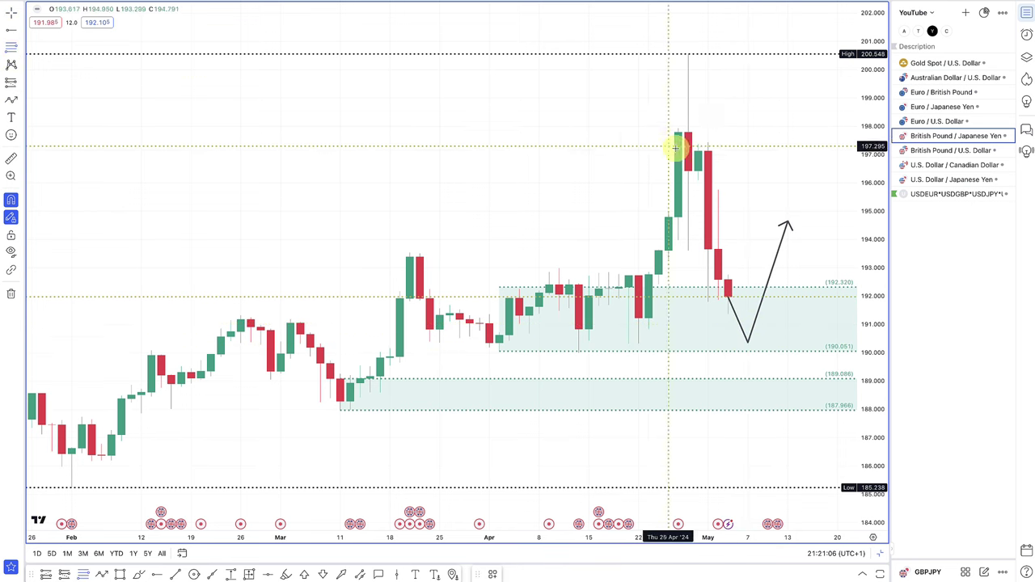
left_click_drag(698, 166, 687, 65)
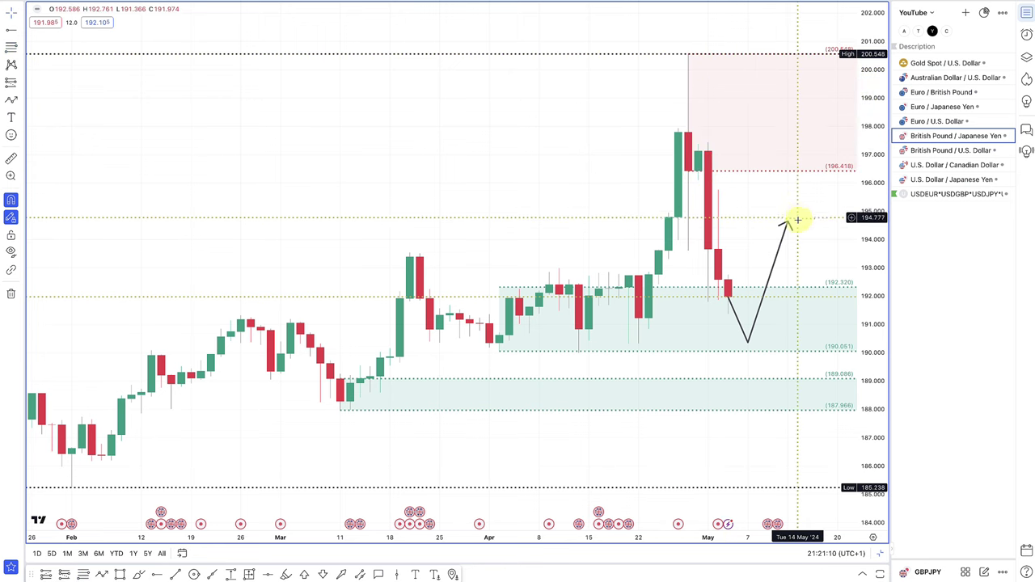
left_click(788, 223)
mouse_move(786, 178)
left_mouse_down()
mouse_move(795, 98)
mouse_move(797, 106)
left_mouse_up()
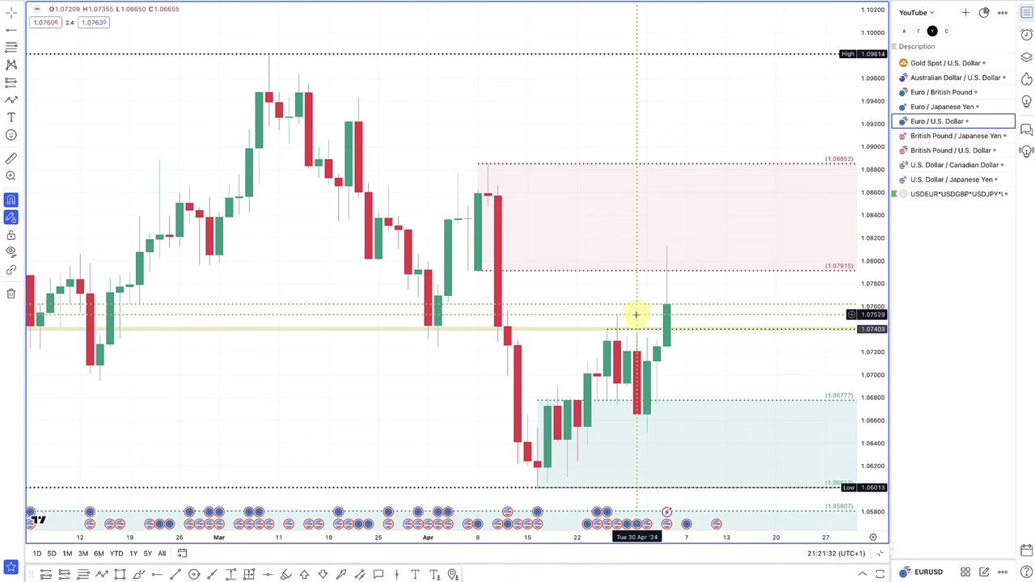
Examine the 3 May candle against the supply zone on the EUR/USD chart, and open the euro-zone channel in Discord
scroll(509, 337, "right", 5)
scroll(510, 336, "up", 2)
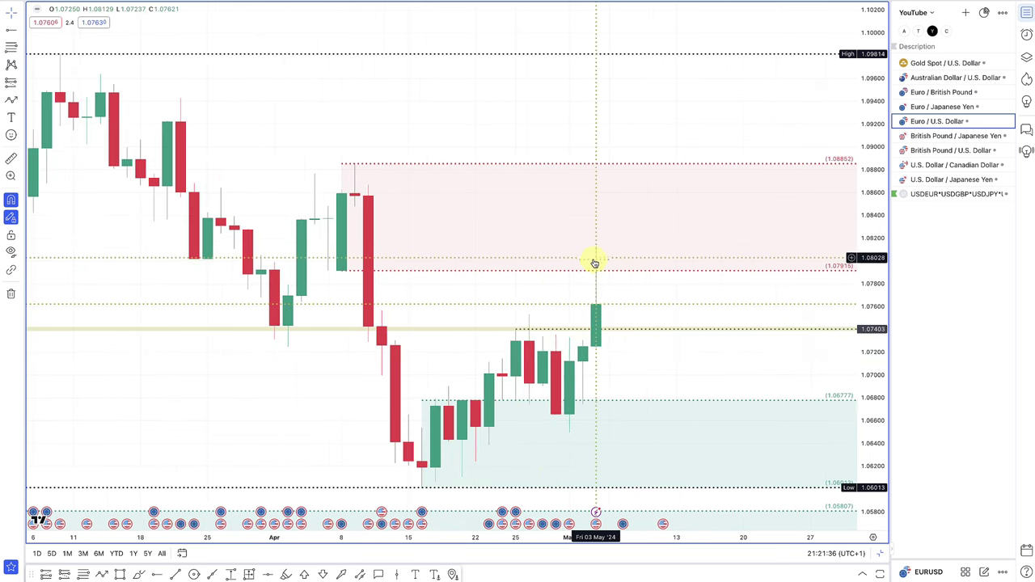
scroll(603, 255, "down", 2)
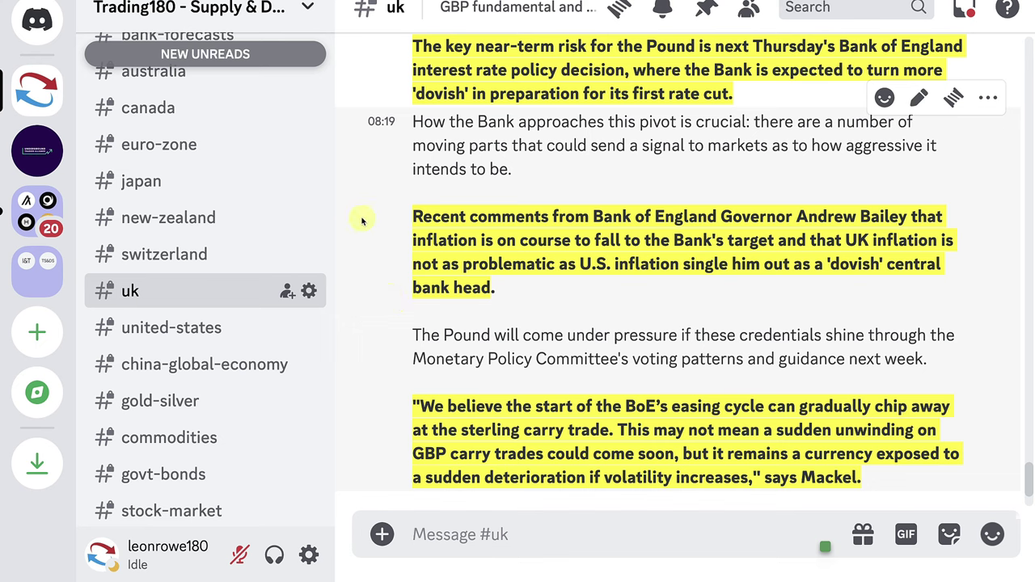
left_click(159, 147)
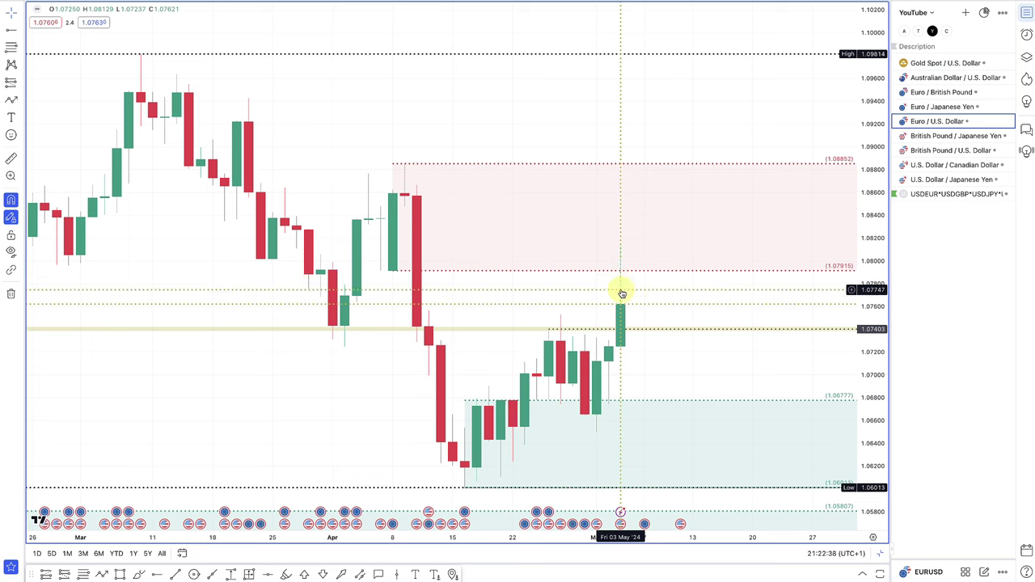
Draw a downward arrow path on EUR/USD from about 1.083 in the supply zone to the demand zone's upper edge near 1.068
left_click(12, 105)
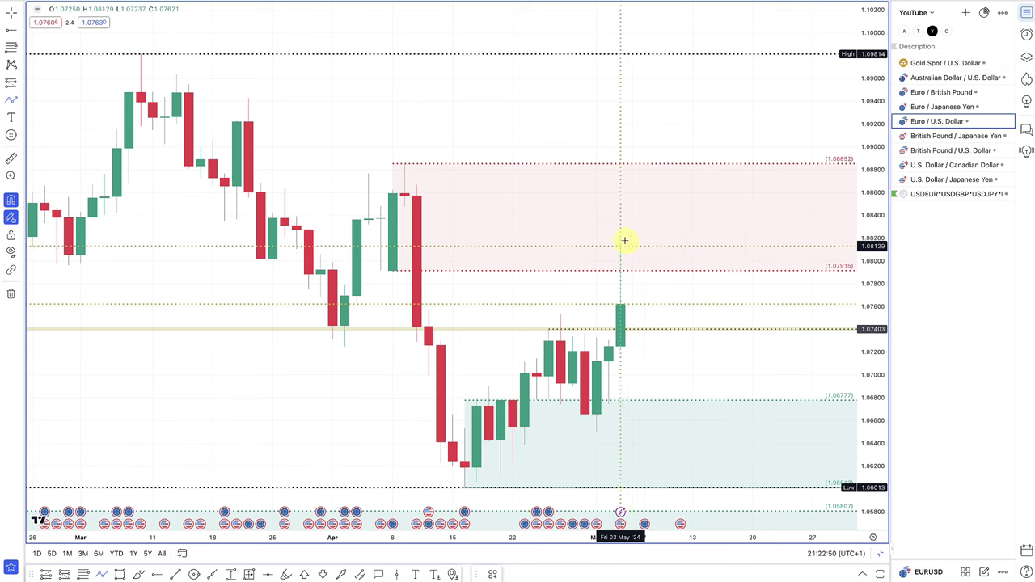
mouse_move(644, 212)
left_mouse_down()
mouse_move(730, 370)
mouse_move(729, 399)
left_mouse_up()
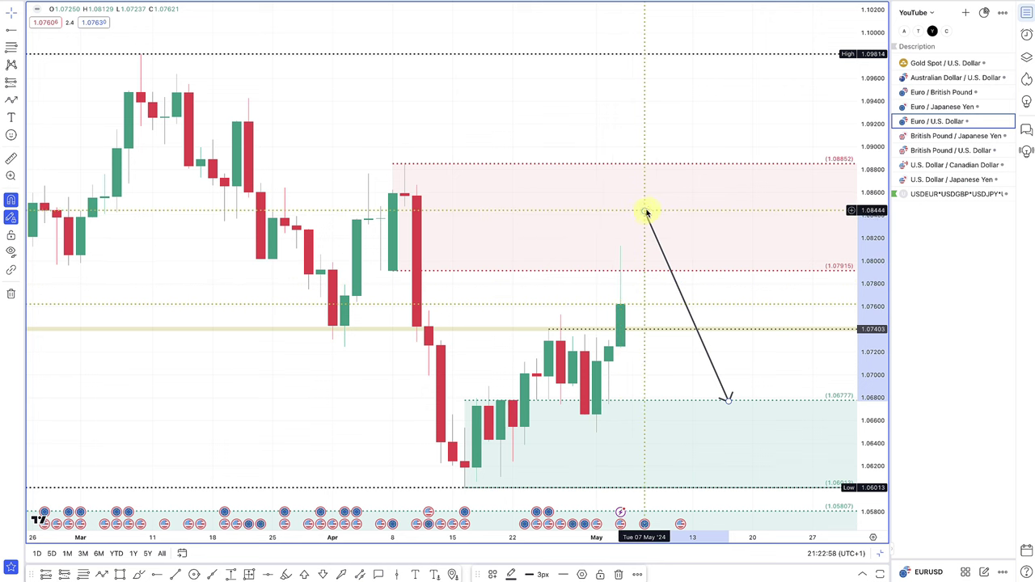
left_click_drag(644, 213, 632, 225)
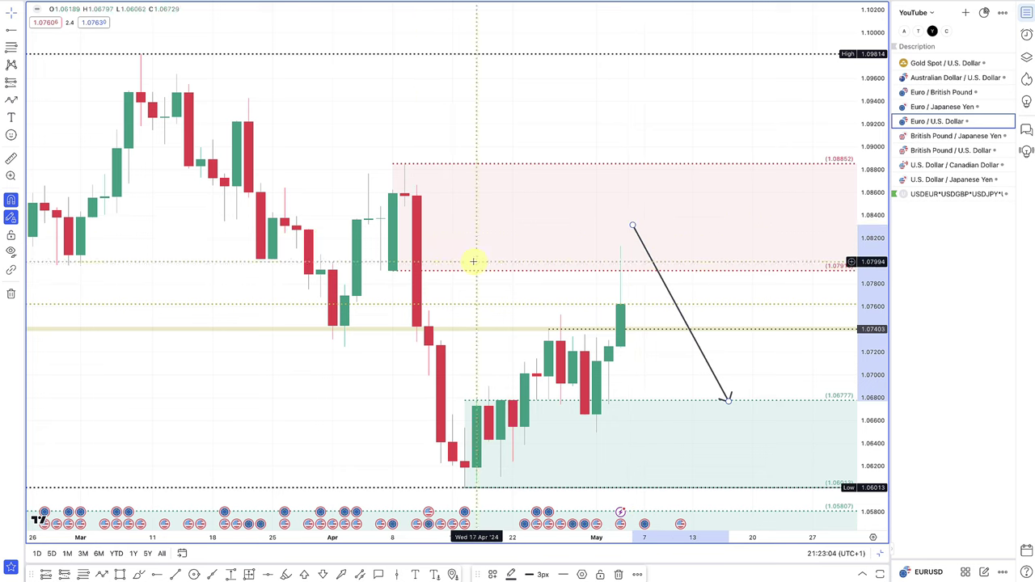
Draw a yellow rectangle band from 2 to 27 February on EUR/USD and place it between about 1.0877 and 1.0871
scroll(585, 214, "down", 5)
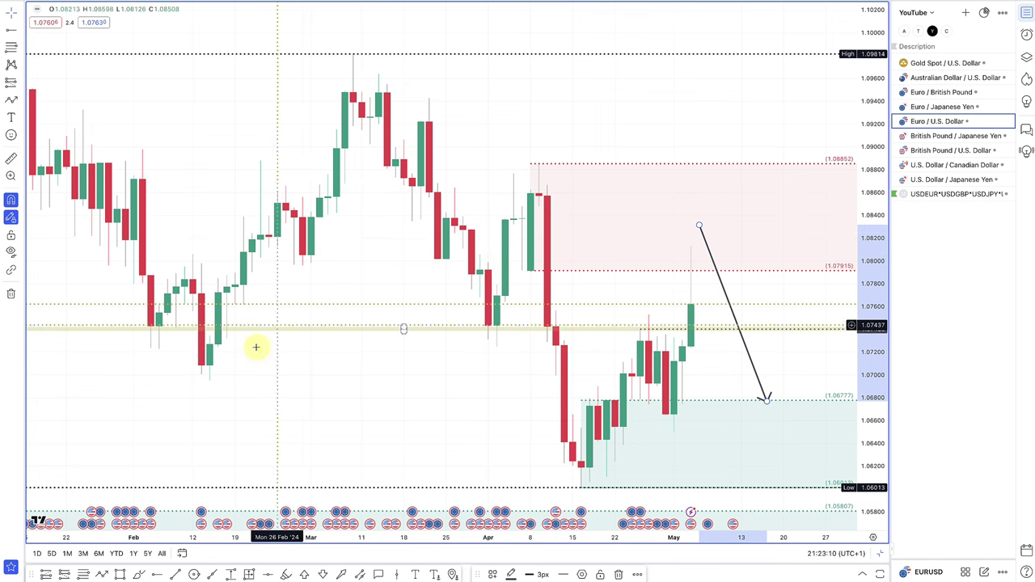
left_click(118, 574)
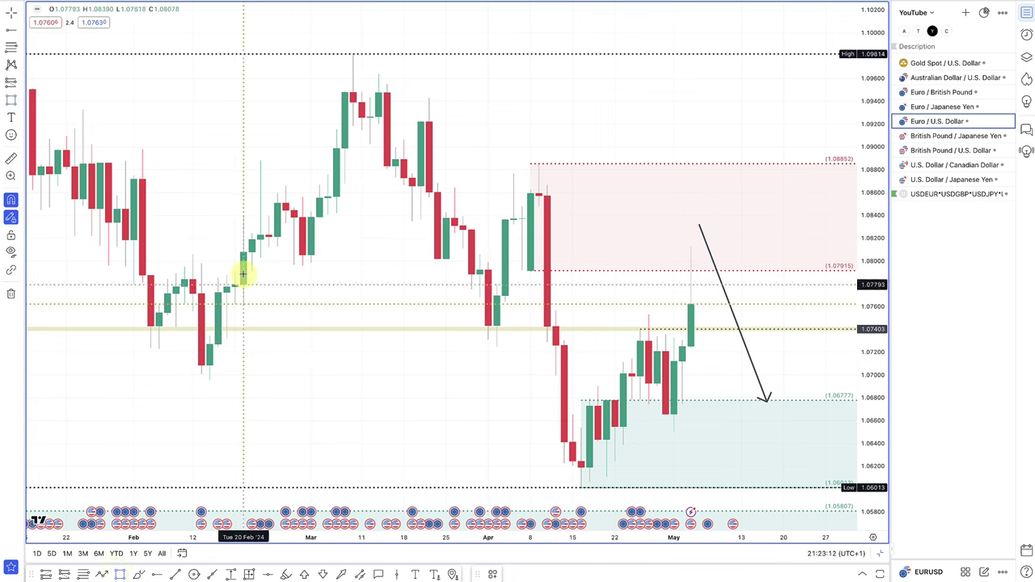
mouse_move(139, 182)
left_mouse_down()
mouse_move(296, 167)
mouse_move(330, 169)
mouse_move(341, 181)
mouse_move(287, 189)
left_mouse_up()
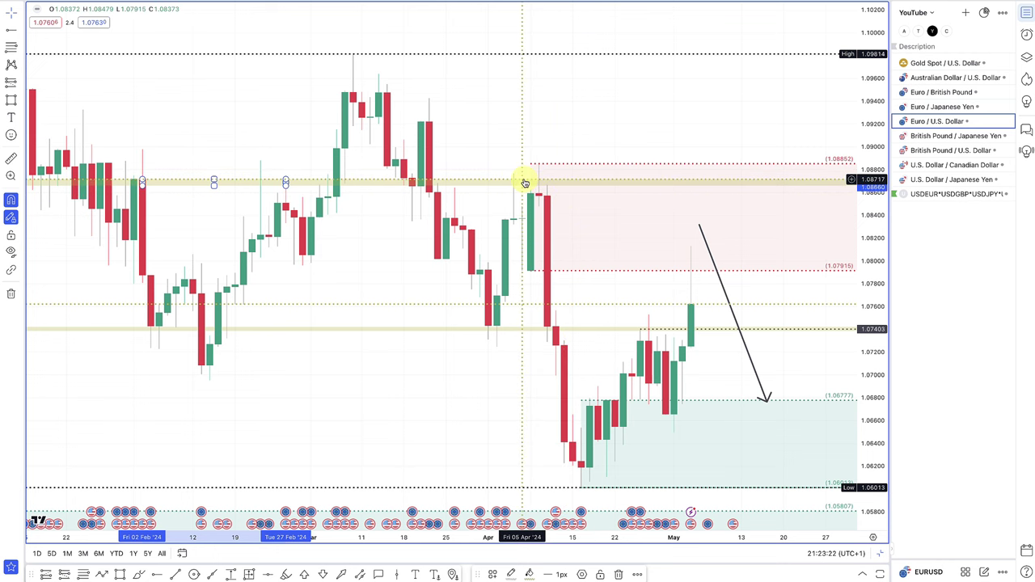
left_click_drag(524, 183, 523, 177)
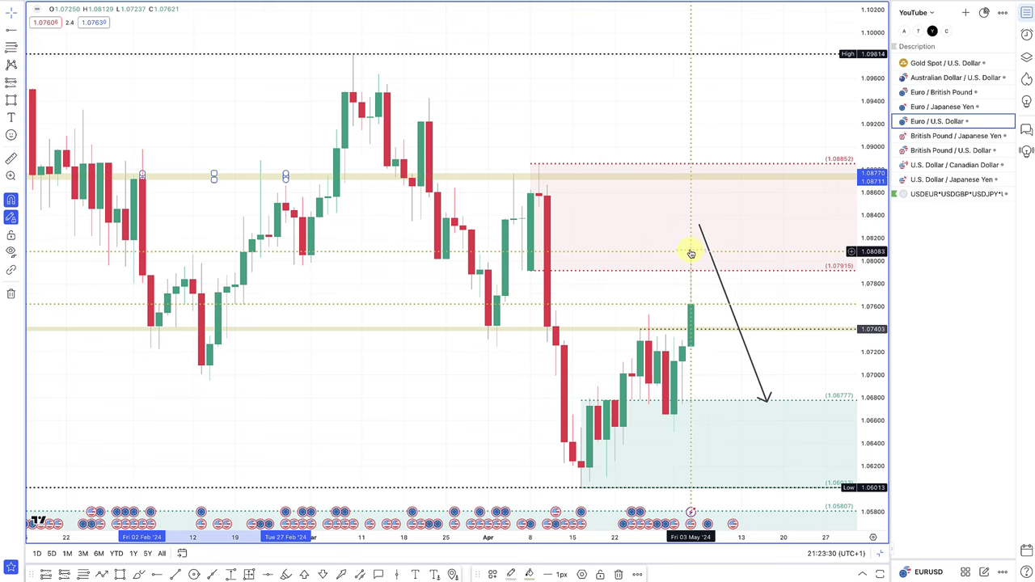
Move the start of the EUR/USD arrow path to the 3 May high at 1.08129
mouse_move(699, 225)
left_mouse_down()
mouse_move(700, 196)
mouse_move(707, 210)
left_mouse_up()
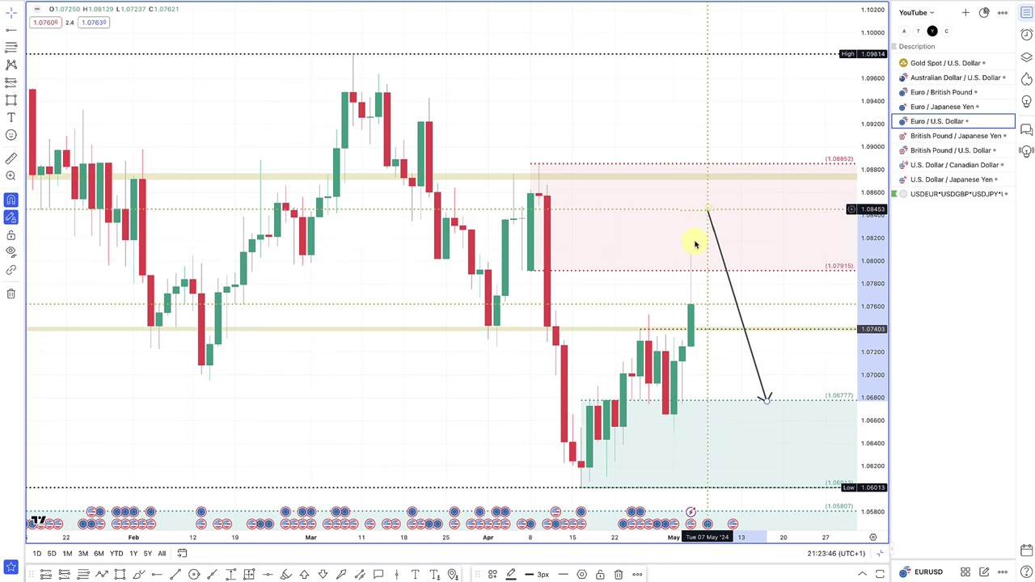
left_click_drag(707, 209, 689, 254)
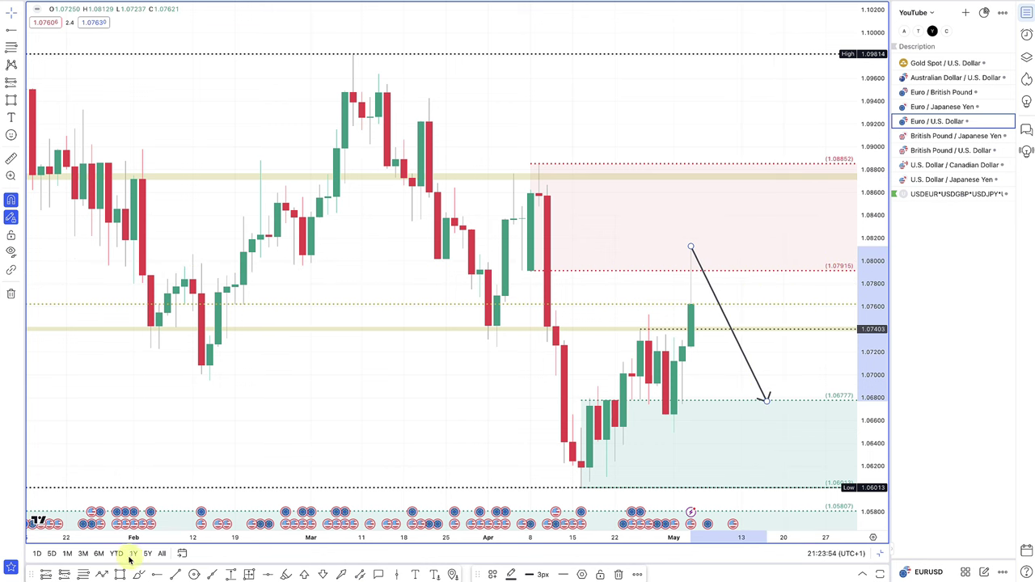
Draw a second yellow band at the supply zone's lower edge and position it between about 1.0803 and 1.0793
key("Escape")
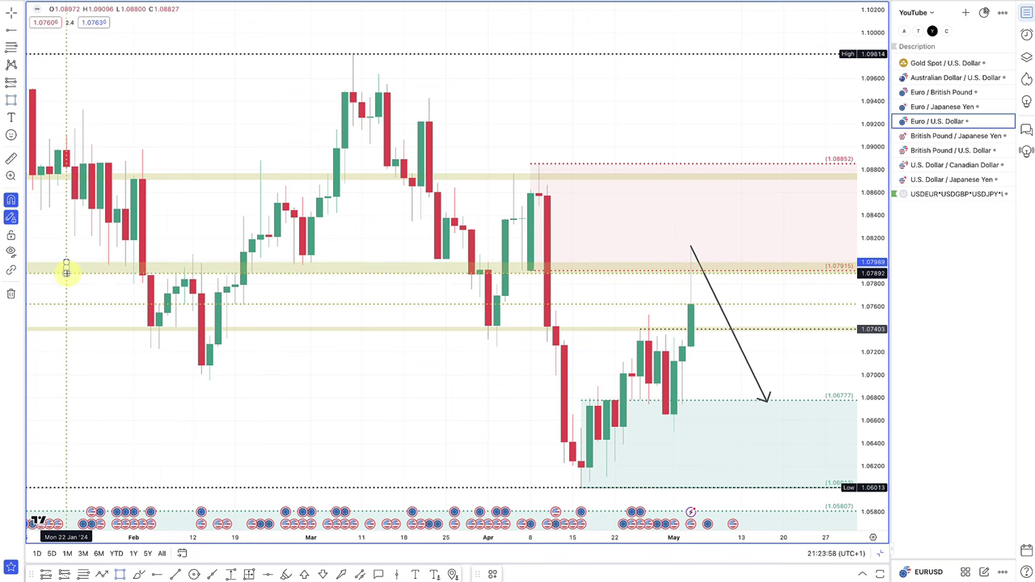
left_click(66, 273)
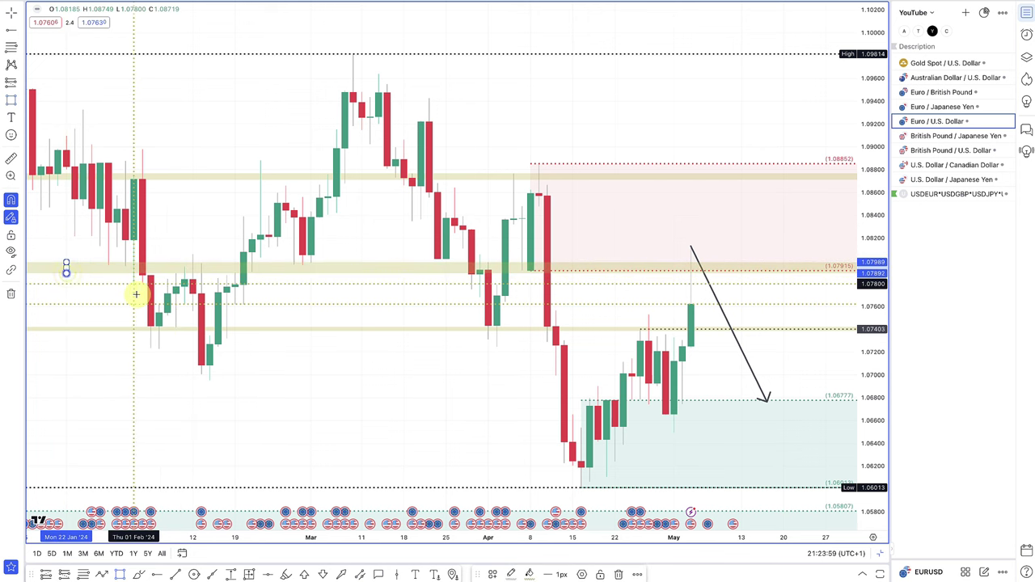
left_click(326, 258)
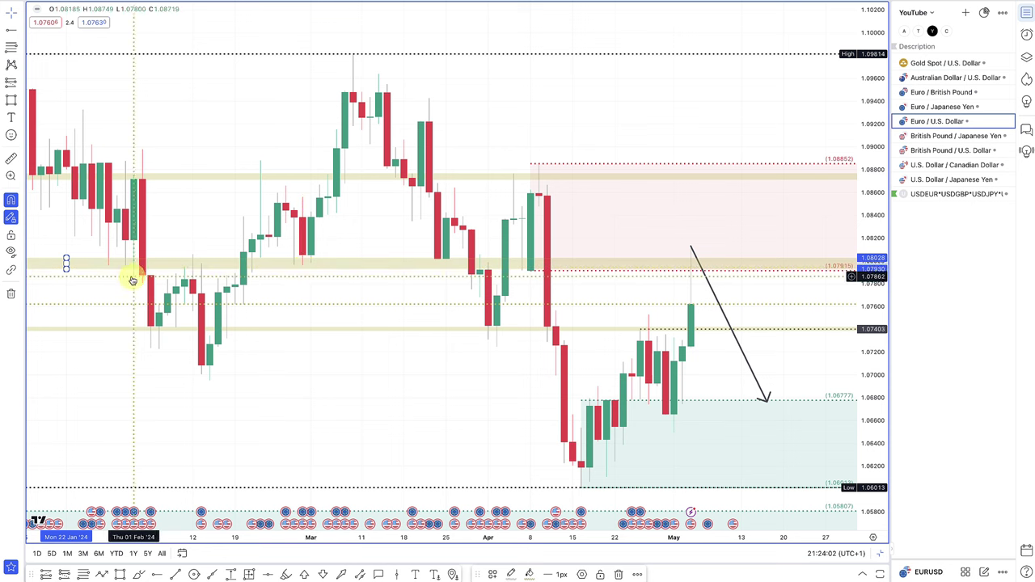
mouse_move(112, 265)
left_mouse_down()
mouse_move(547, 263)
mouse_move(498, 271)
mouse_move(469, 261)
mouse_move(541, 273)
mouse_move(686, 272)
left_mouse_up()
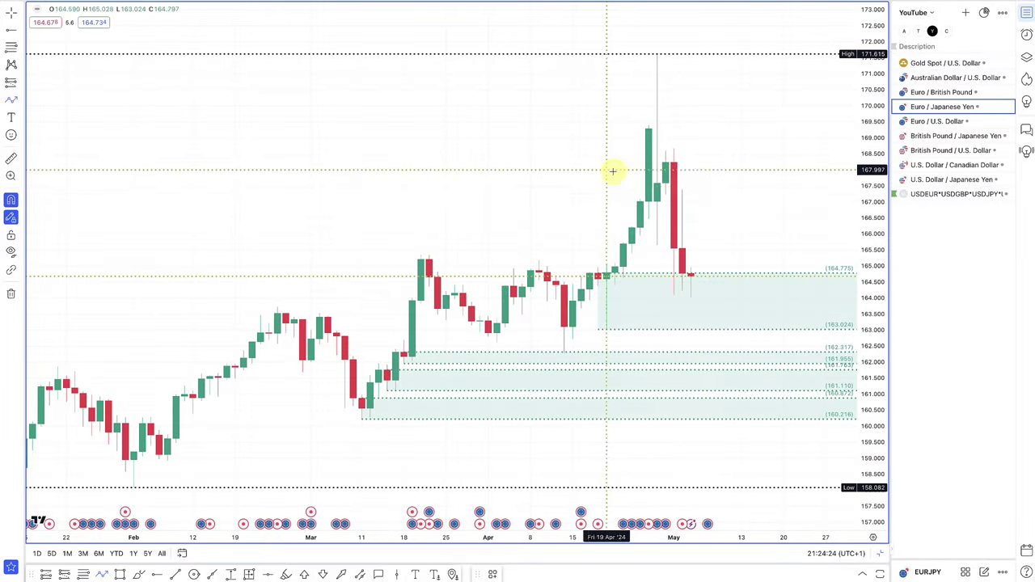
Draw a supply zone on the EUR/JPY chart from 167.587 up to the 29 April high at 171.615
left_click(10, 62)
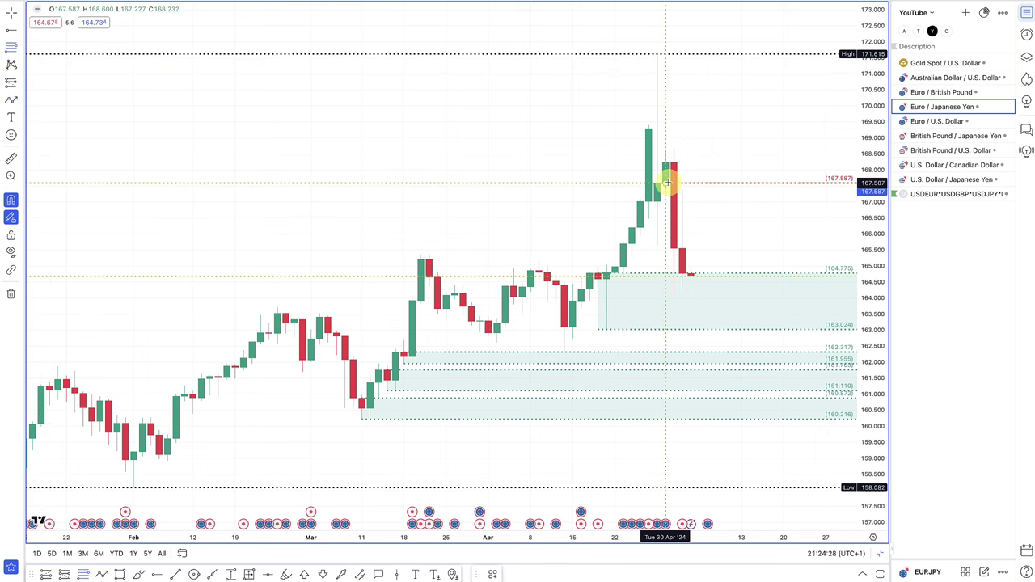
left_click_drag(664, 184, 658, 65)
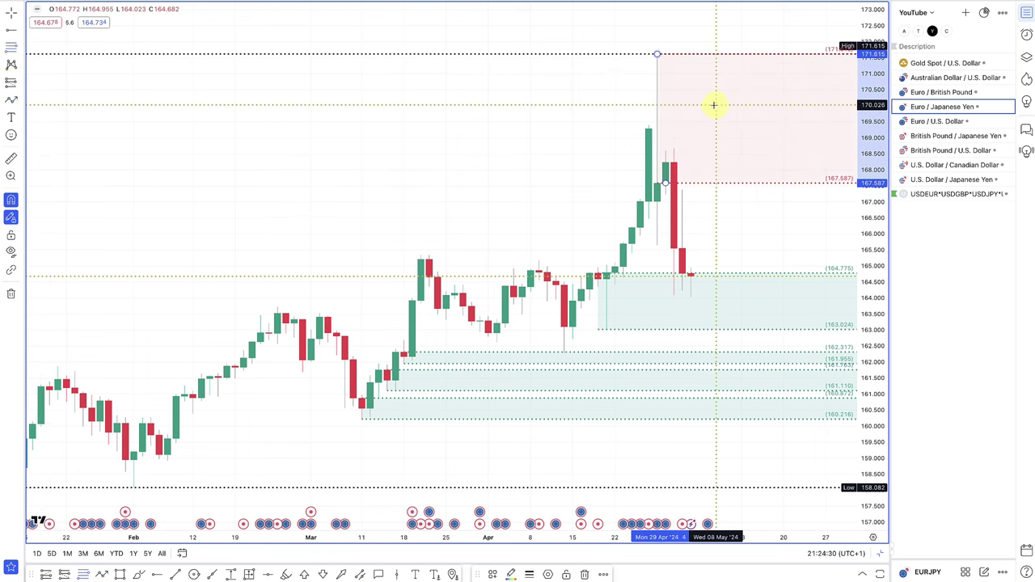
Handwrite a large 0 with the Brush above the February candles and delete the stray vertical strokes beside it
left_click(11, 99)
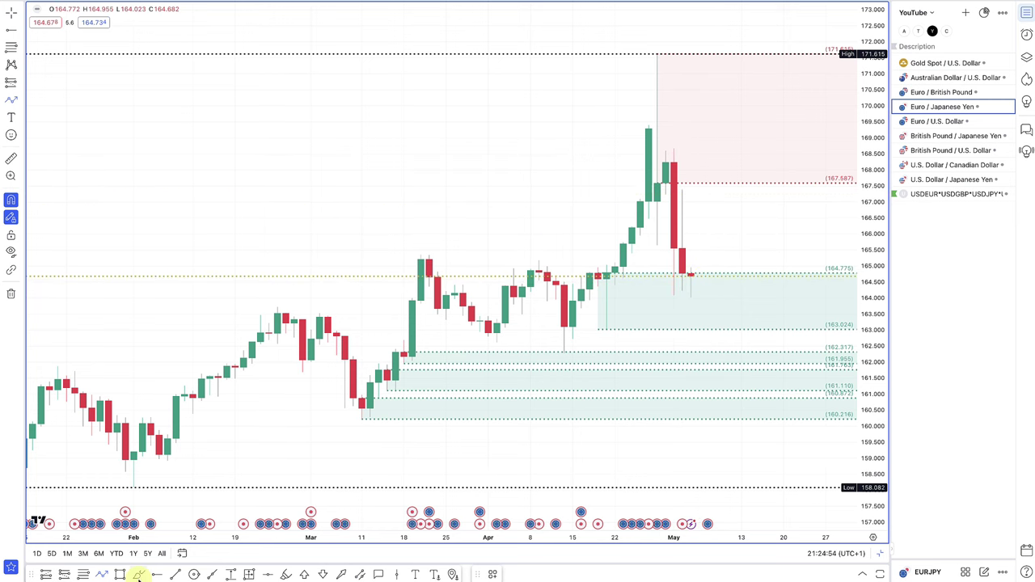
left_click(139, 575)
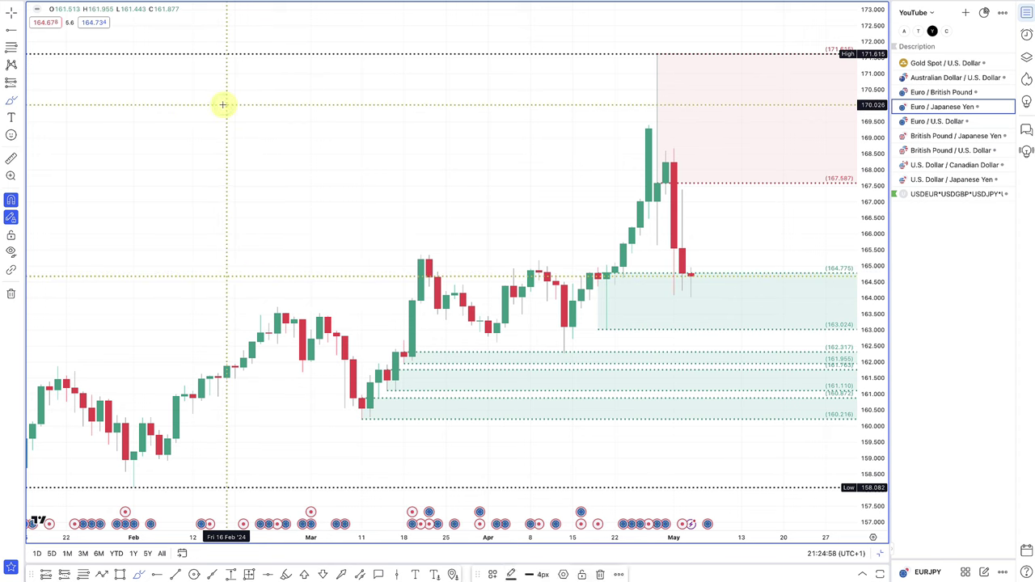
mouse_move(223, 105)
left_mouse_down()
mouse_move(183, 145)
mouse_move(212, 104)
left_mouse_up()
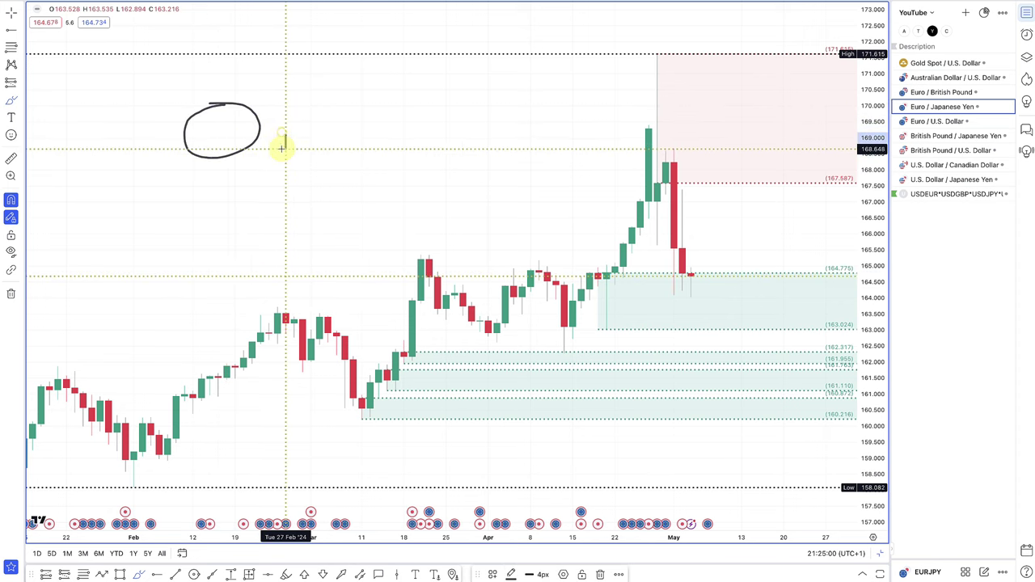
left_click_drag(332, 141, 336, 170)
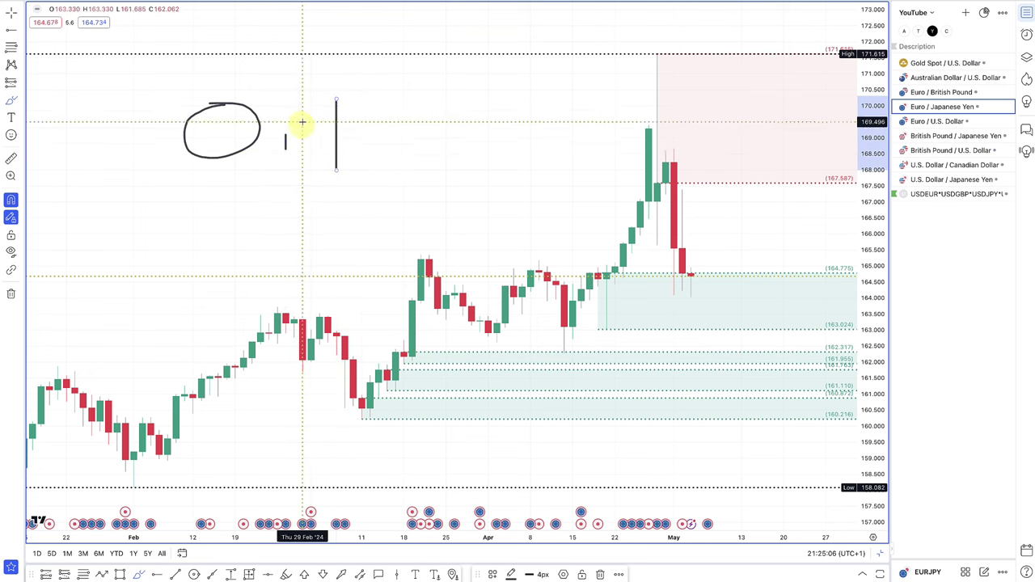
key("Delete")
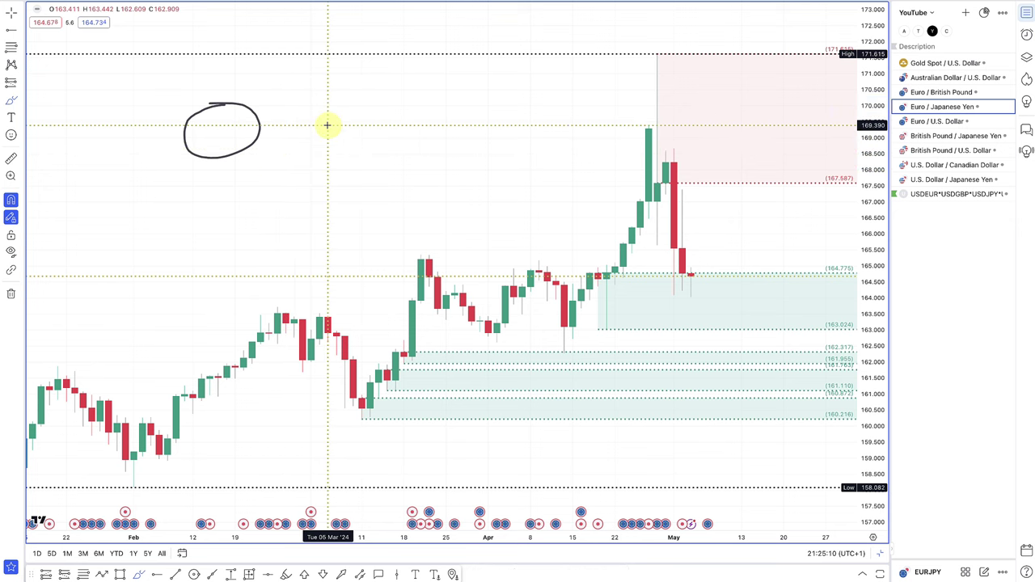
Handwrite the remaining characters around the 0 so the note reads 0% – 4,5%
left_click_drag(327, 125, 370, 121)
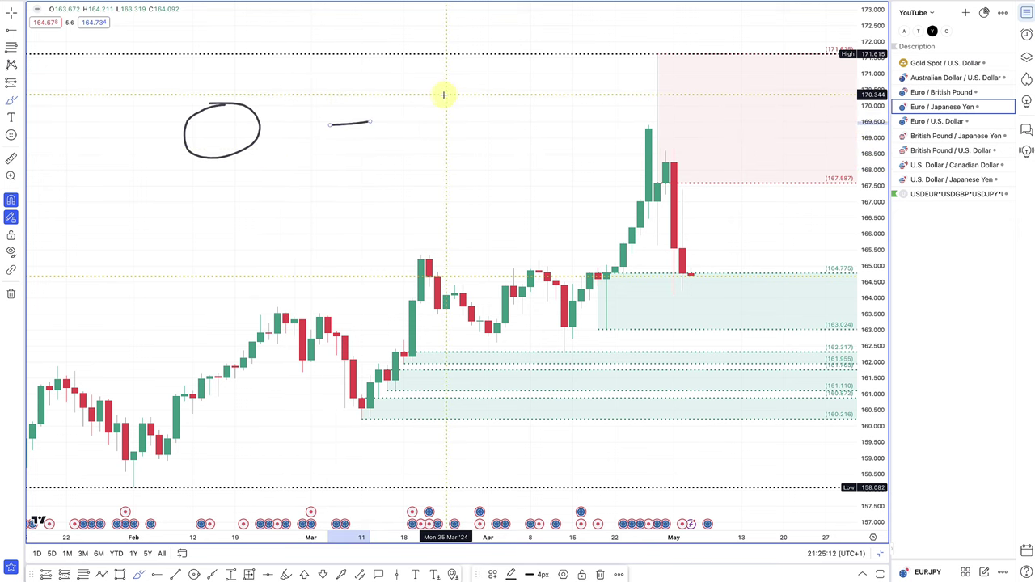
left_click_drag(461, 86, 488, 123)
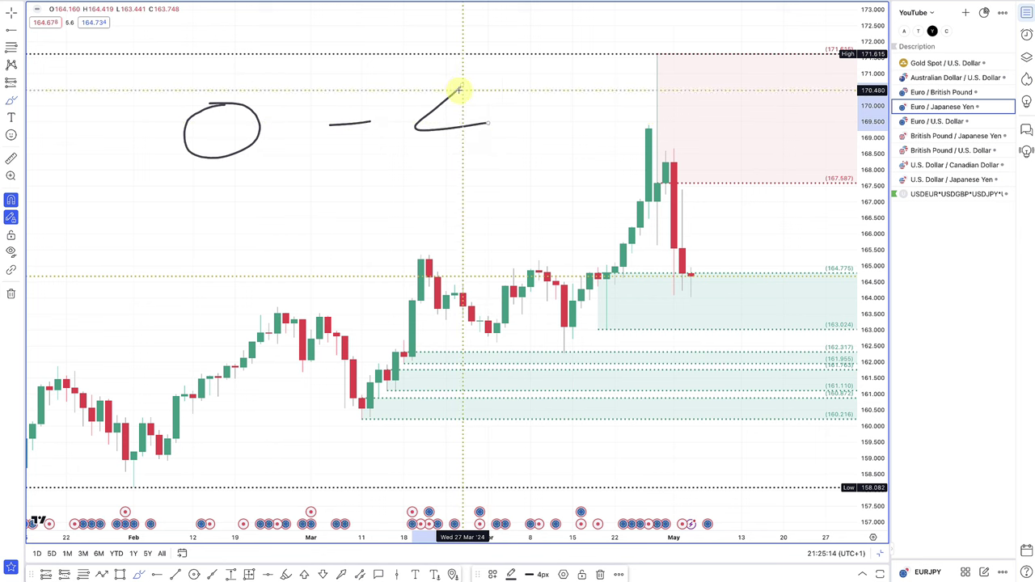
mouse_move(462, 85)
left_mouse_down()
mouse_move(462, 171)
mouse_move(512, 159)
left_mouse_up()
mouse_move(576, 95)
left_mouse_down()
mouse_move(568, 131)
mouse_move(547, 151)
left_mouse_up()
left_click_drag(308, 95, 270, 153)
left_click_drag(283, 86, 300, 136)
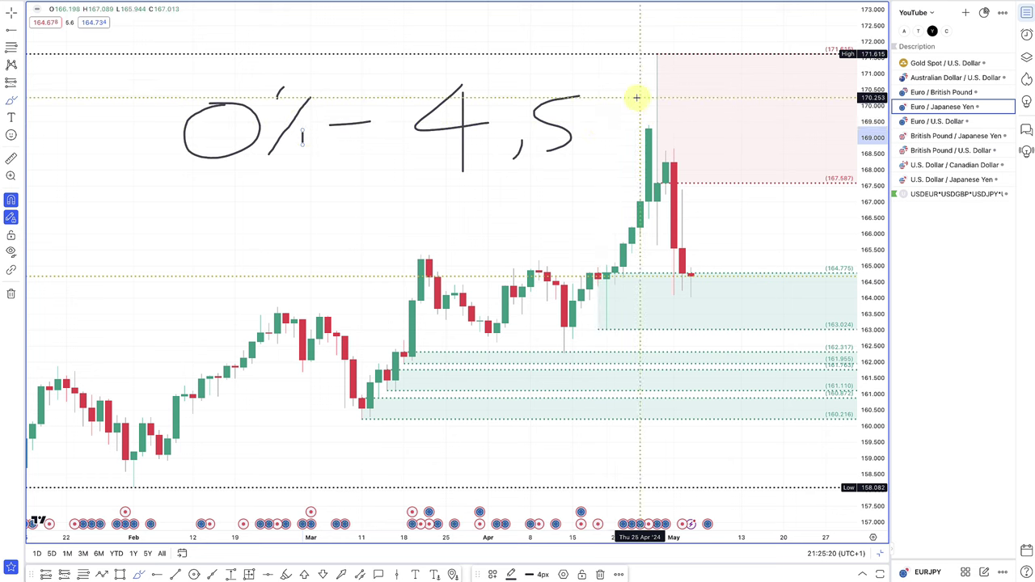
left_click_drag(635, 97, 582, 166)
left_click_drag(597, 98, 615, 150)
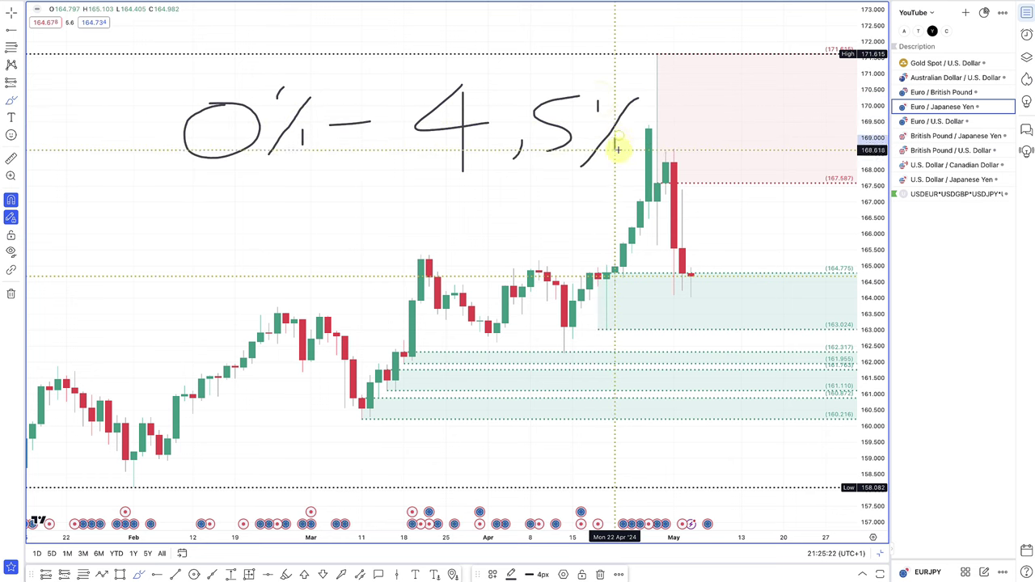
Circle the handwritten 0% and 4,5% and sketch an arrow pointing at each circle
mouse_move(136, 143)
left_mouse_down()
mouse_move(334, 81)
mouse_move(289, 97)
left_mouse_up()
mouse_move(403, 51)
left_mouse_down()
mouse_move(347, 81)
mouse_move(378, 81)
left_mouse_up()
mouse_move(587, 68)
left_mouse_down()
mouse_move(383, 109)
mouse_move(605, 192)
mouse_move(559, 85)
left_mouse_up()
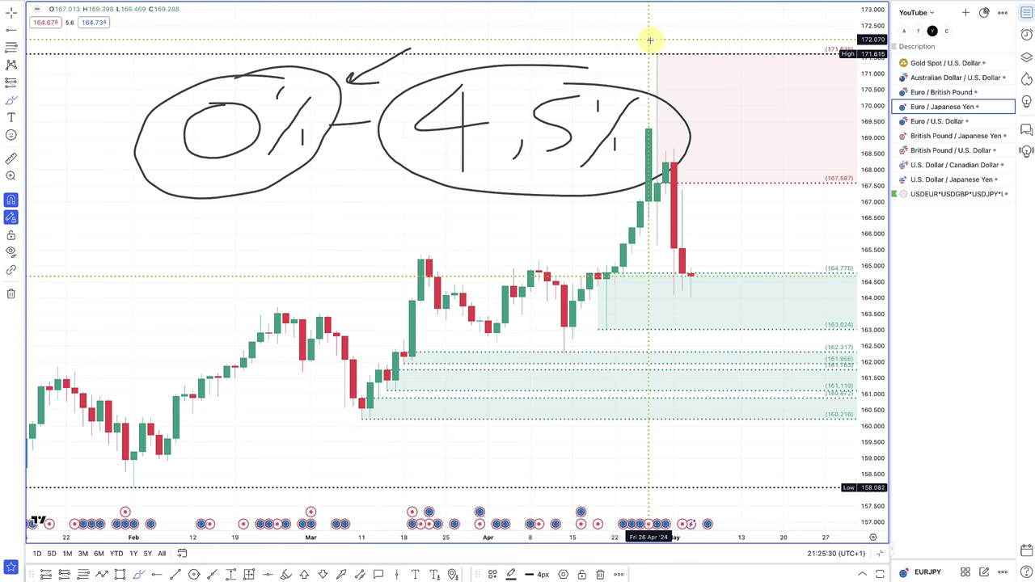
mouse_move(649, 40)
left_mouse_down()
mouse_move(617, 67)
mouse_move(633, 81)
left_mouse_up()
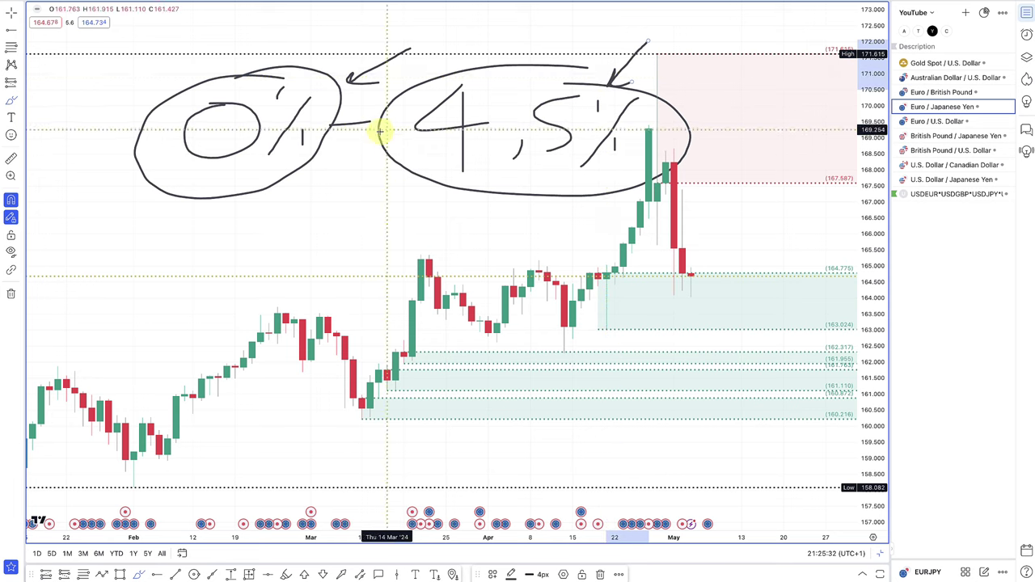
Sketch a curved double-headed arrow beneath the two circled rates and a downward arrow inside the EUR/JPY supply zone
mouse_move(271, 209)
left_mouse_down()
mouse_move(457, 201)
mouse_move(456, 212)
left_mouse_up()
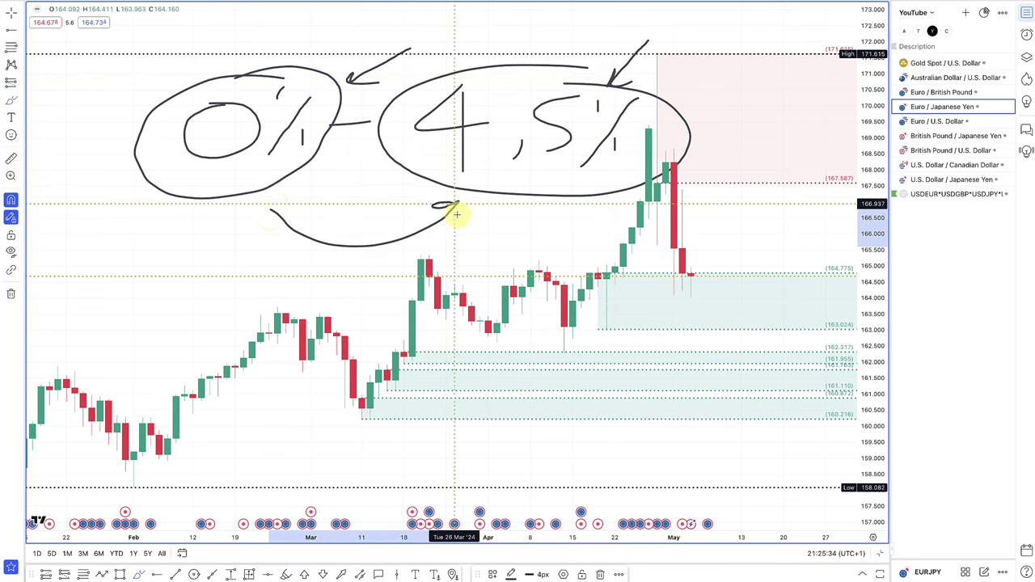
left_click_drag(270, 229, 301, 205)
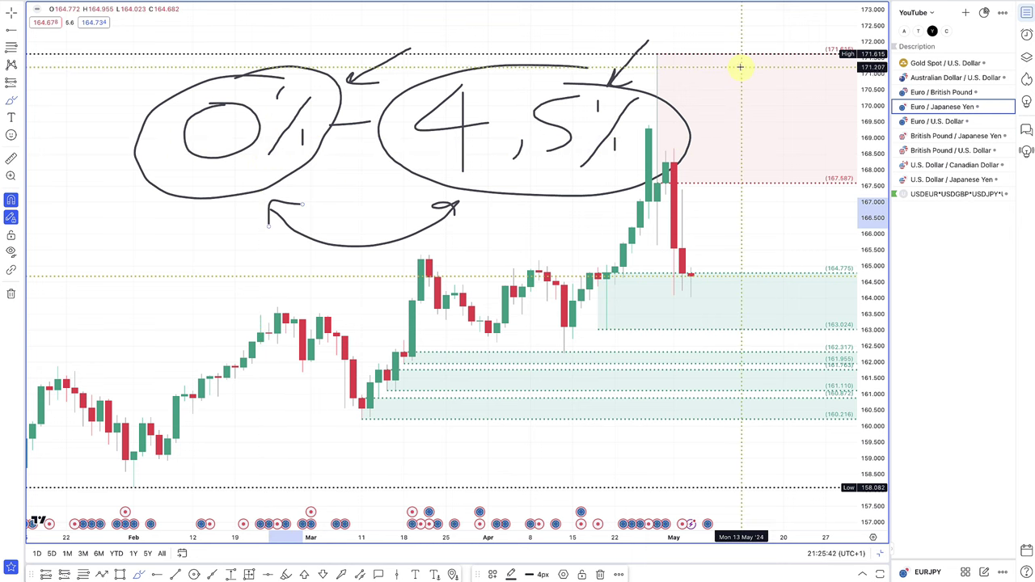
key("Escape")
mouse_move(740, 67)
left_mouse_down()
mouse_move(755, 164)
mouse_move(764, 160)
left_mouse_up()
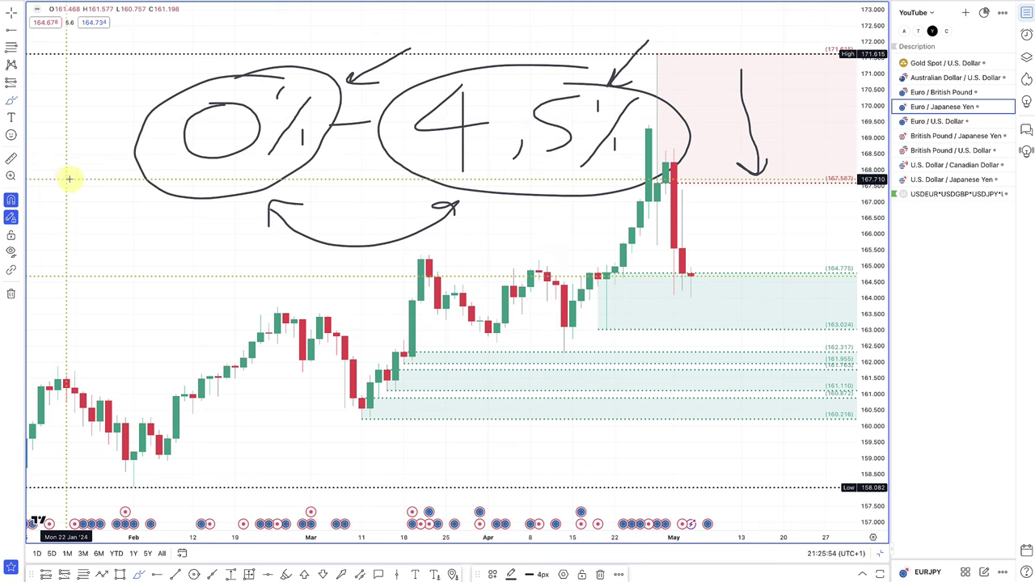
Brush a rising arrow beside the circled 0% and a rise-and-fall price path into the supply zone, circling its peak
left_click_drag(68, 177, 168, 80)
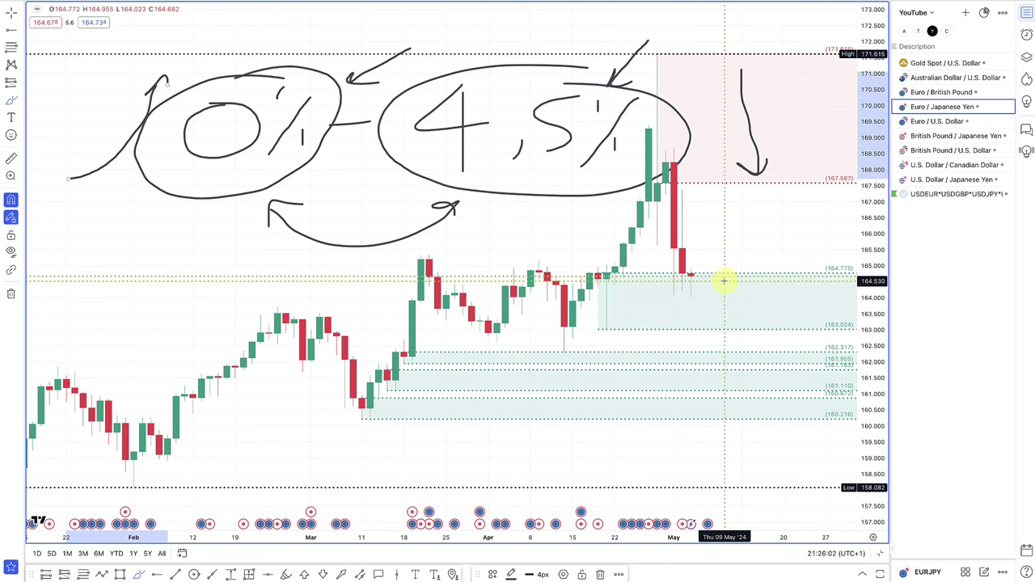
mouse_move(689, 279)
left_mouse_down()
mouse_move(716, 226)
mouse_move(790, 227)
mouse_move(799, 258)
mouse_move(818, 238)
left_mouse_up()
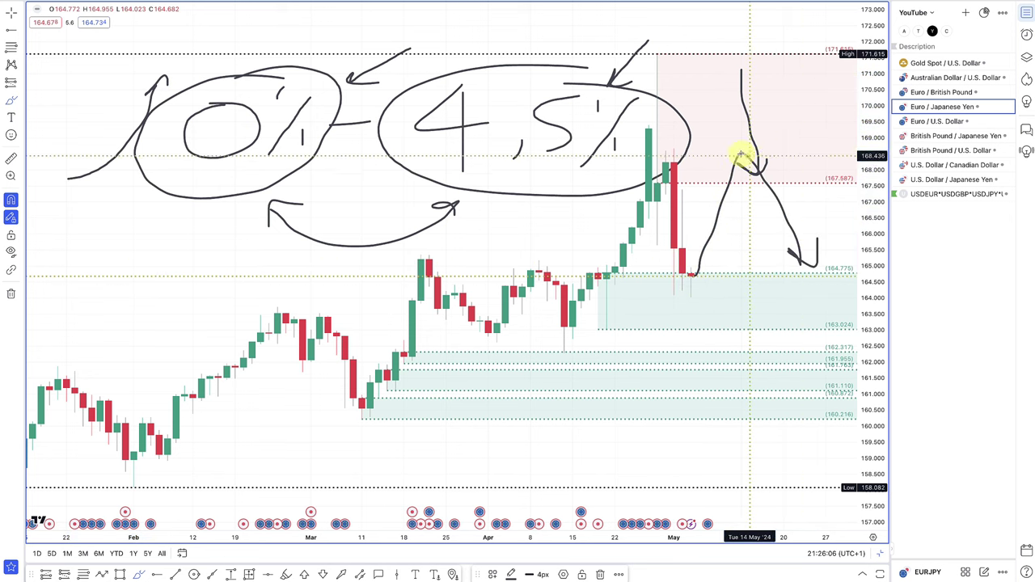
mouse_move(741, 154)
left_mouse_down()
mouse_move(748, 144)
mouse_move(730, 162)
left_mouse_up()
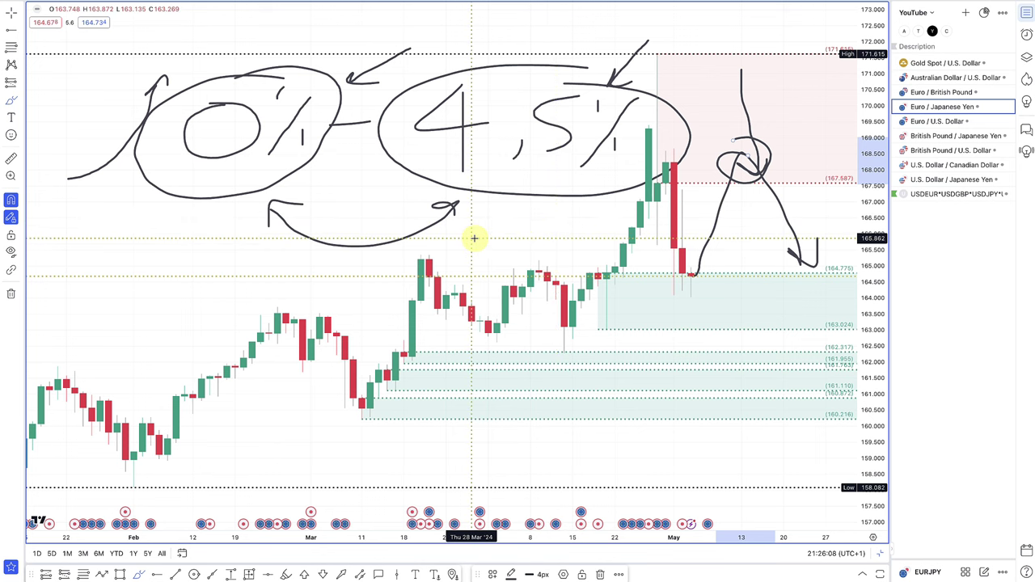
Undo all the freehand notes, circles and arrows on the EUR/JPY chart
key("super+z")
key("super+z")
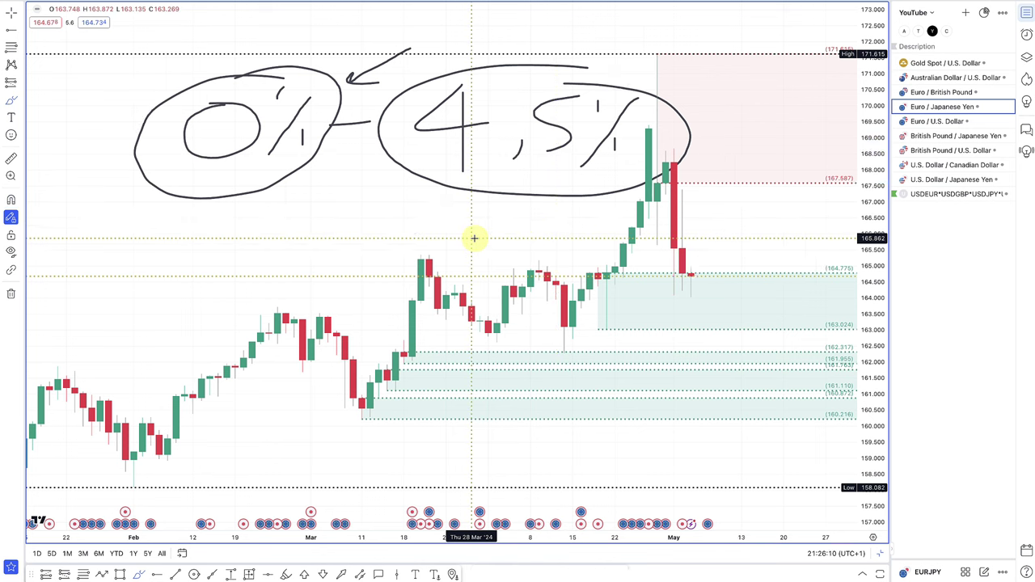
key("super+z")
key("super+z")
key("super+z")
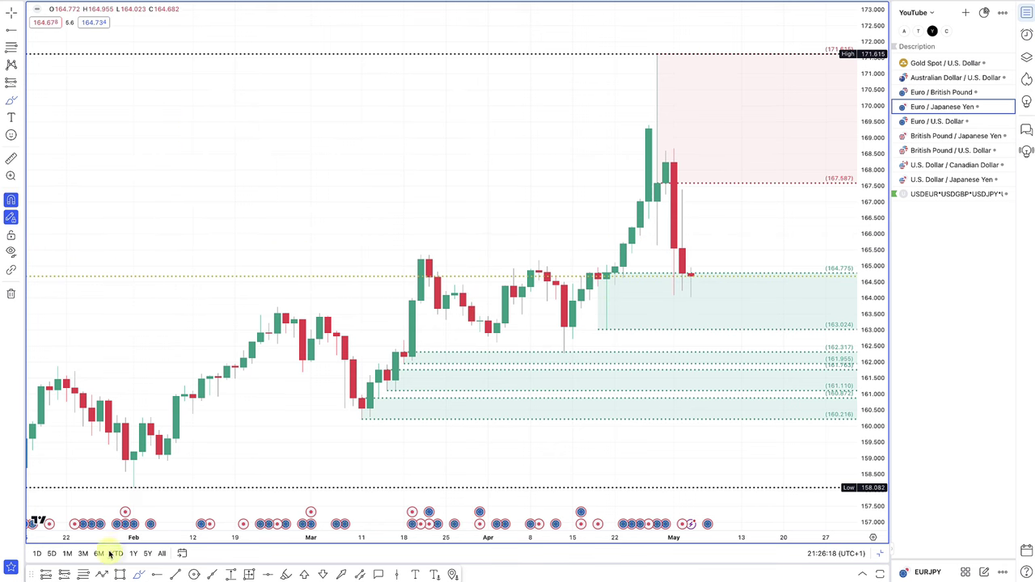
Draw a projected EUR/JPY path from the 3 May candle up to about 168.5 and down to about 165.4, and lower its start point
left_click(101, 574)
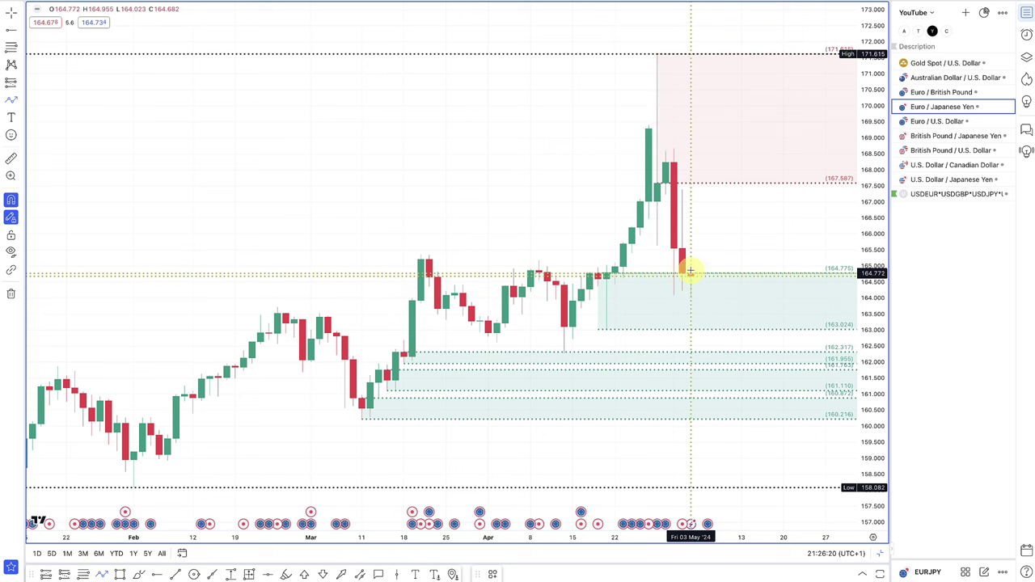
left_click_drag(689, 271, 697, 250)
left_click(732, 172)
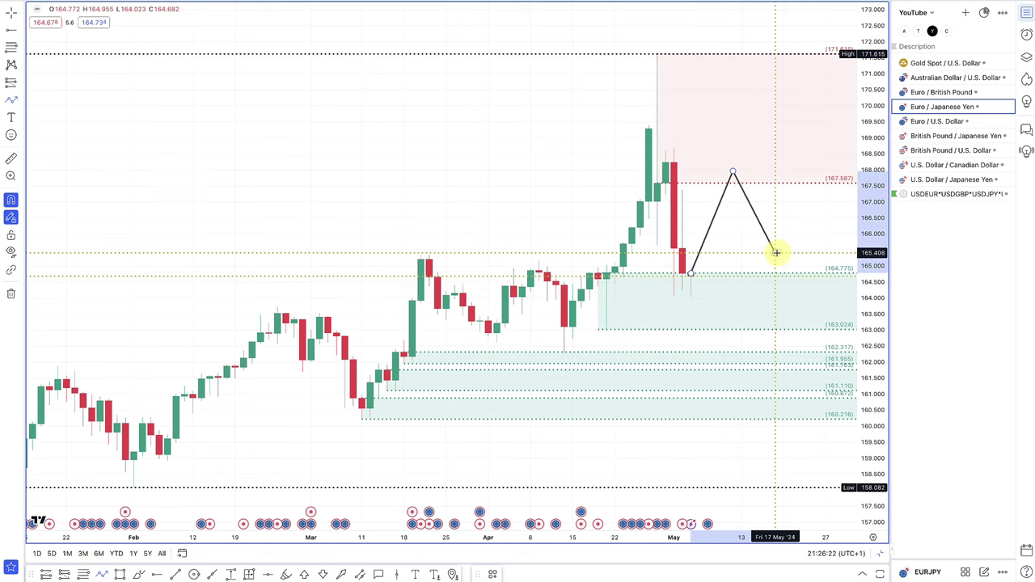
double_click(774, 252)
left_click(734, 175)
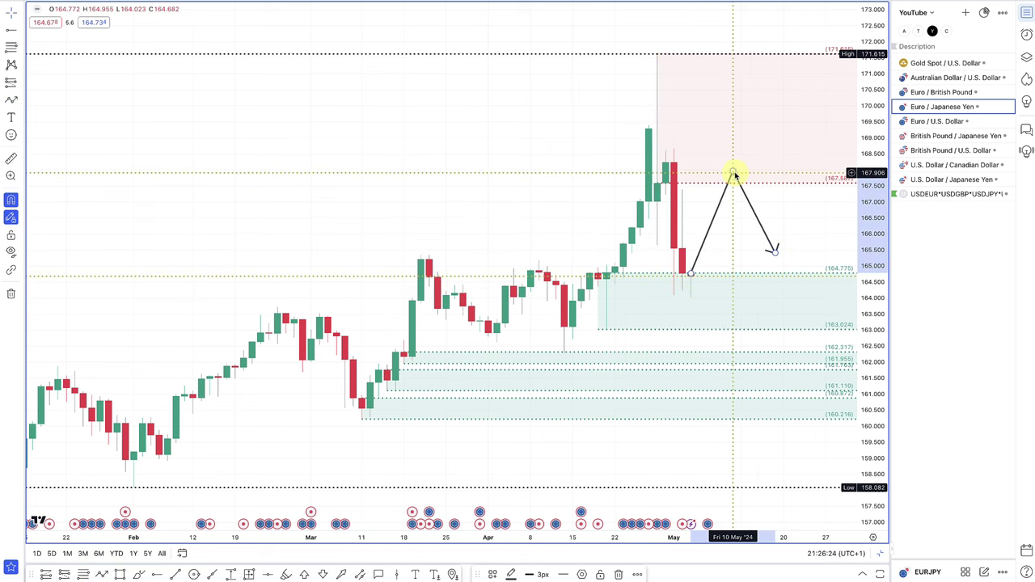
left_click_drag(731, 174, 732, 153)
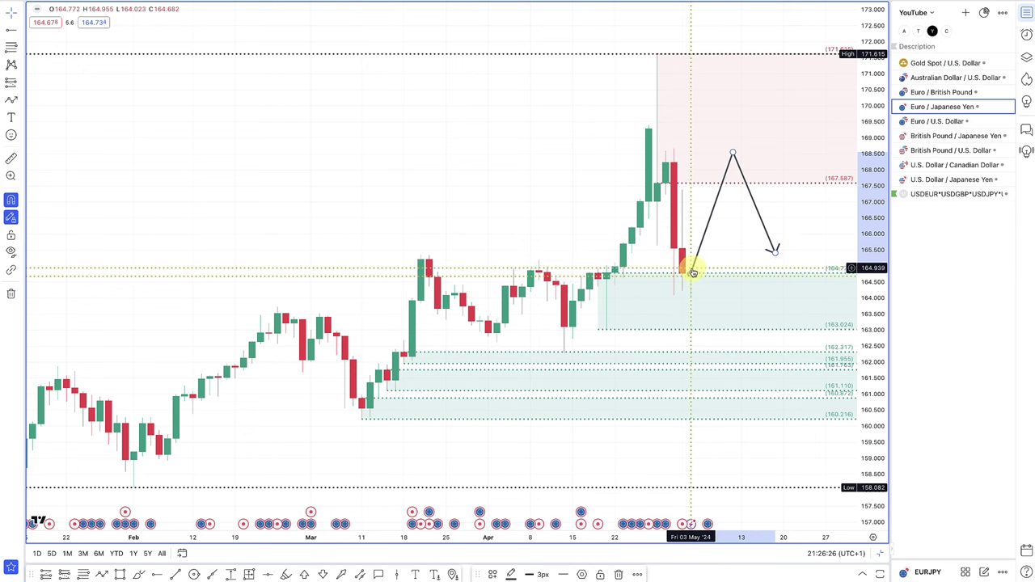
left_click_drag(690, 275, 687, 292)
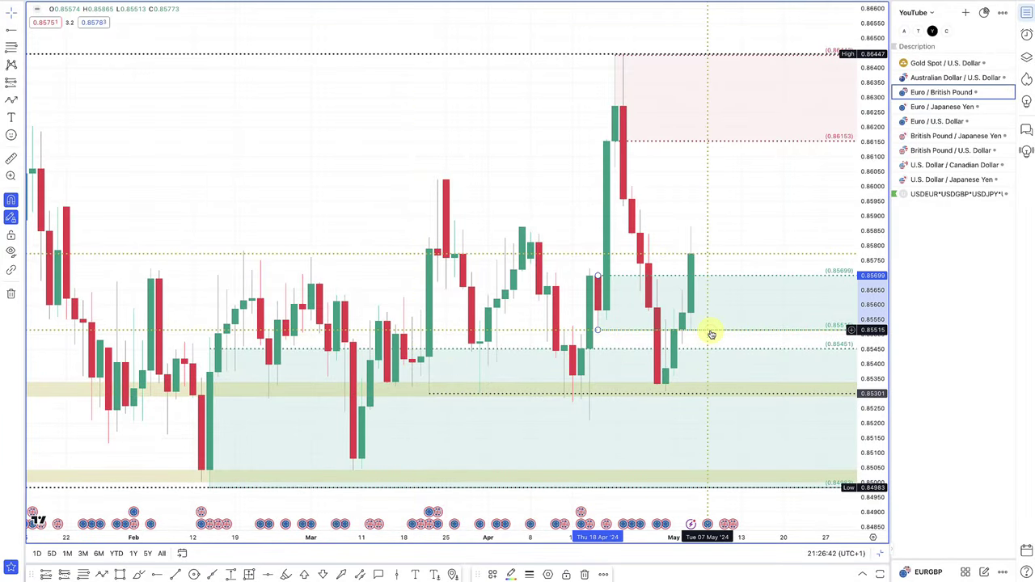
Delete the demand zone between 0.85515 and 0.85699 on the EUR/GBP chart
key("Delete")
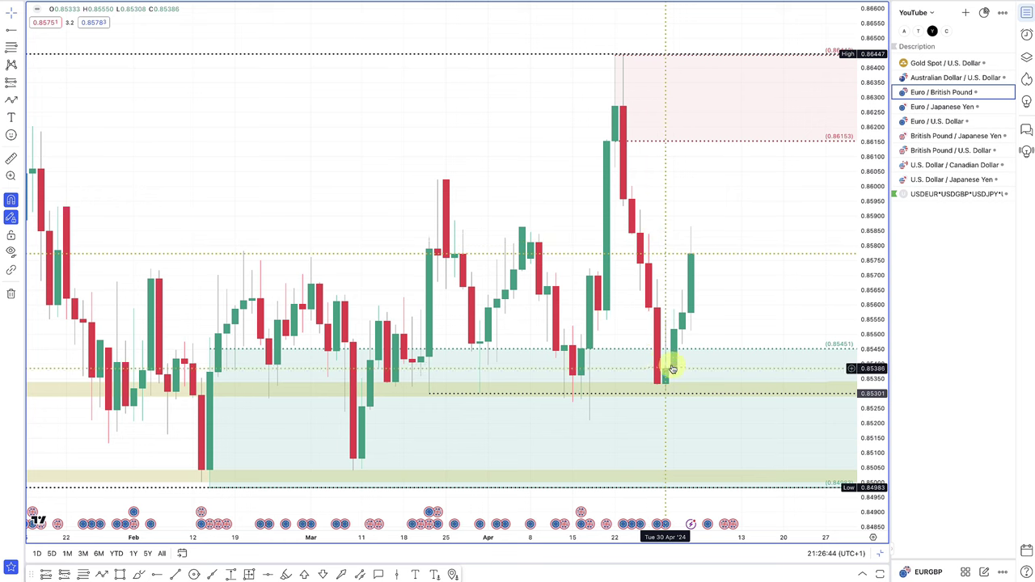
key("ctrl+z")
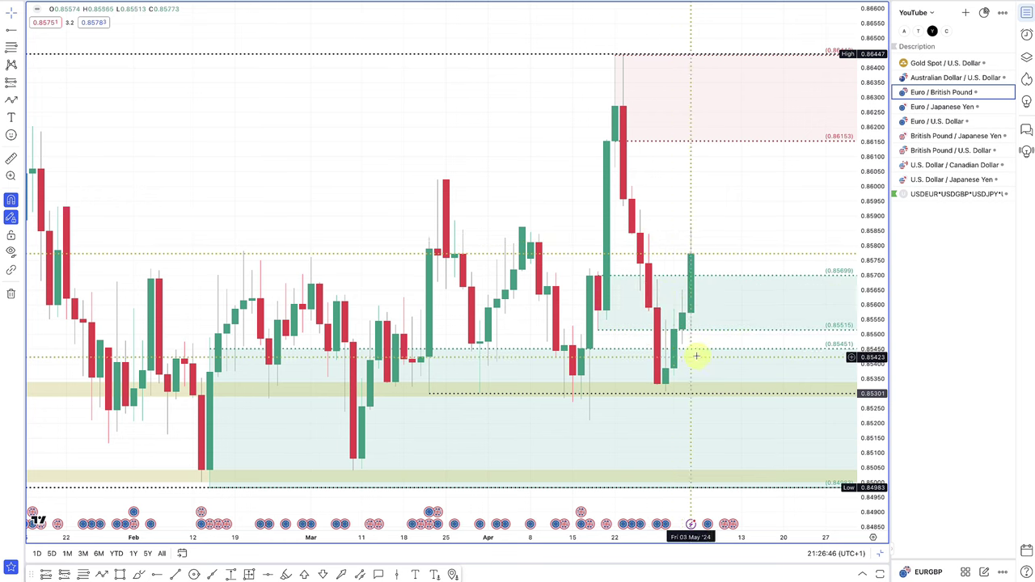
left_click(763, 277)
key("Delete")
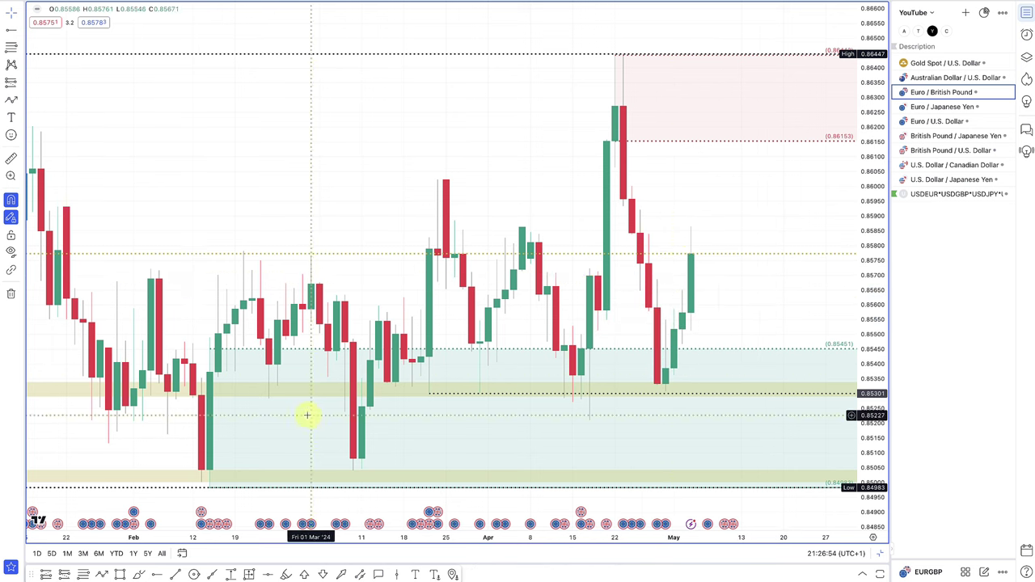
Draw a projected EUR/GBP path from the 3 May high up to about 0.8622 in the supply zone and down to about 0.8571
left_click(101, 574)
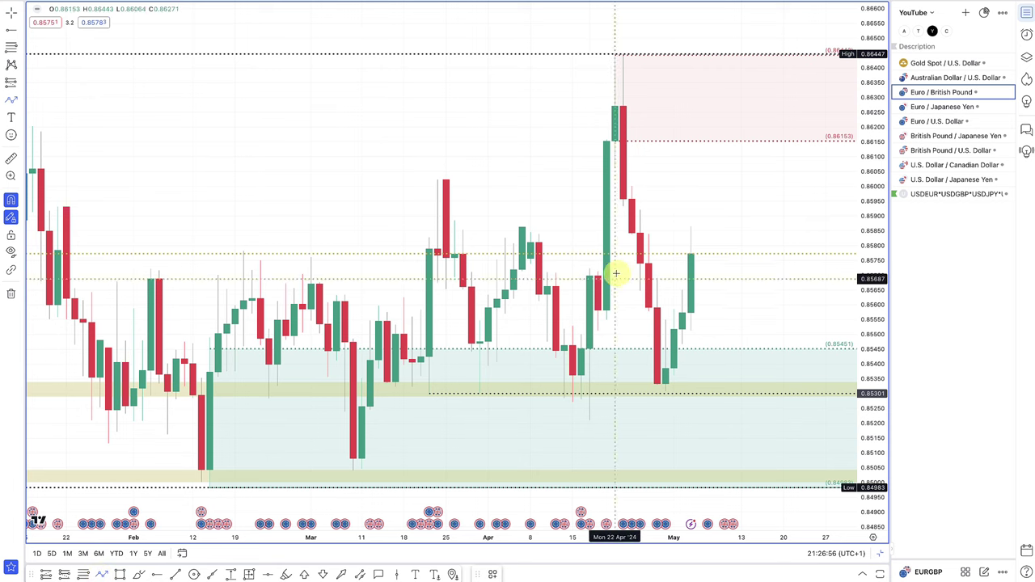
left_click(692, 230)
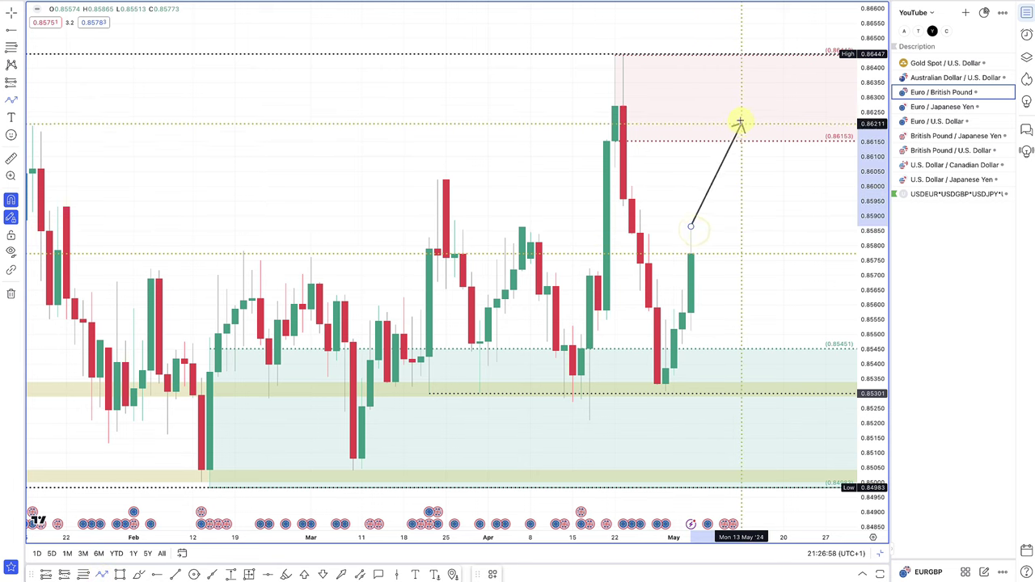
left_click(725, 120)
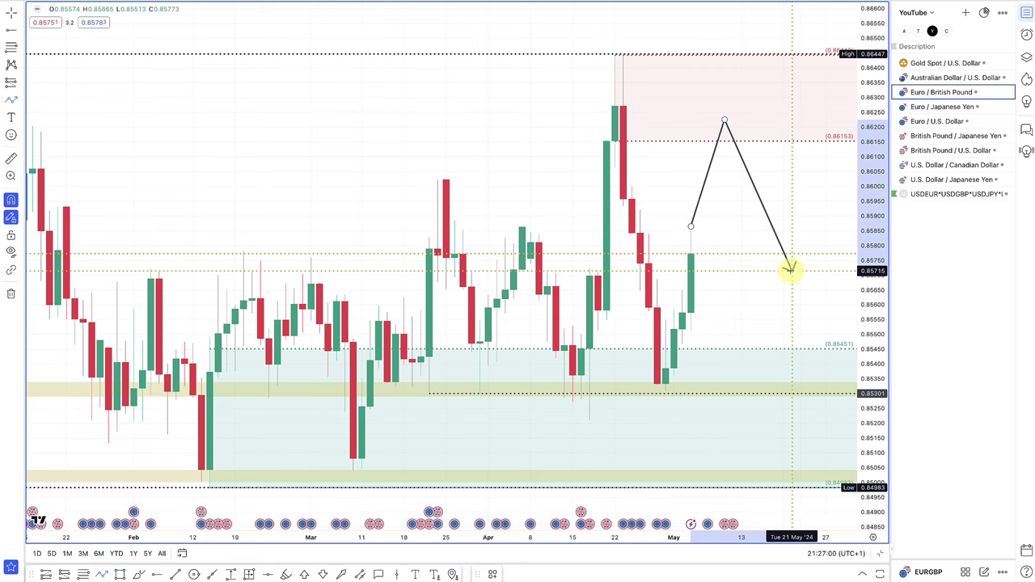
double_click(791, 270)
scroll(709, 250, "down", 3)
scroll(709, 250, "up", 3)
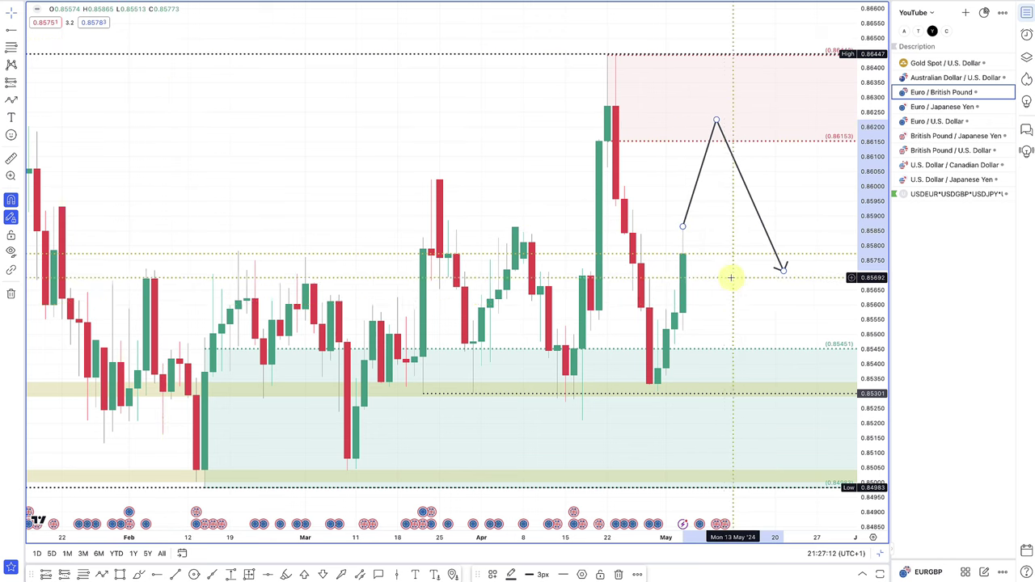
Check the economic events on 9 and 10 May and move the EUR/GBP path's peak to about 0.8625 on 9 May
scroll(730, 277, "up", 3)
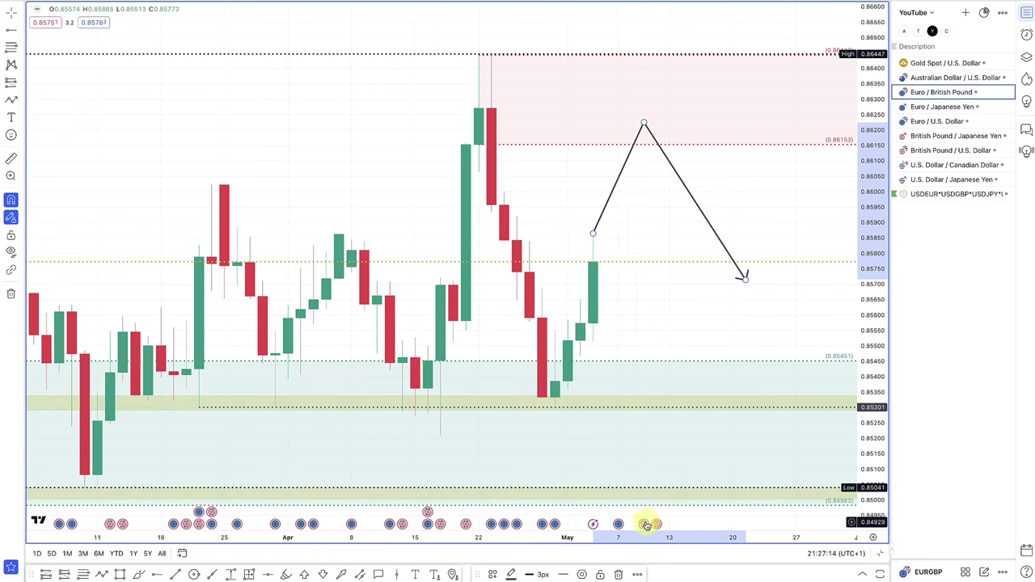
left_click(658, 525)
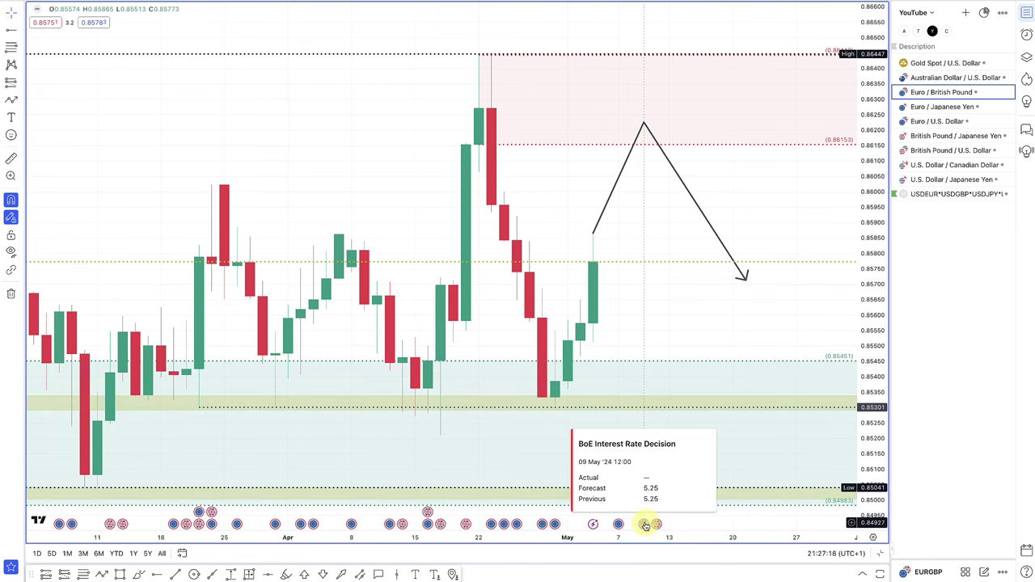
left_click(658, 525)
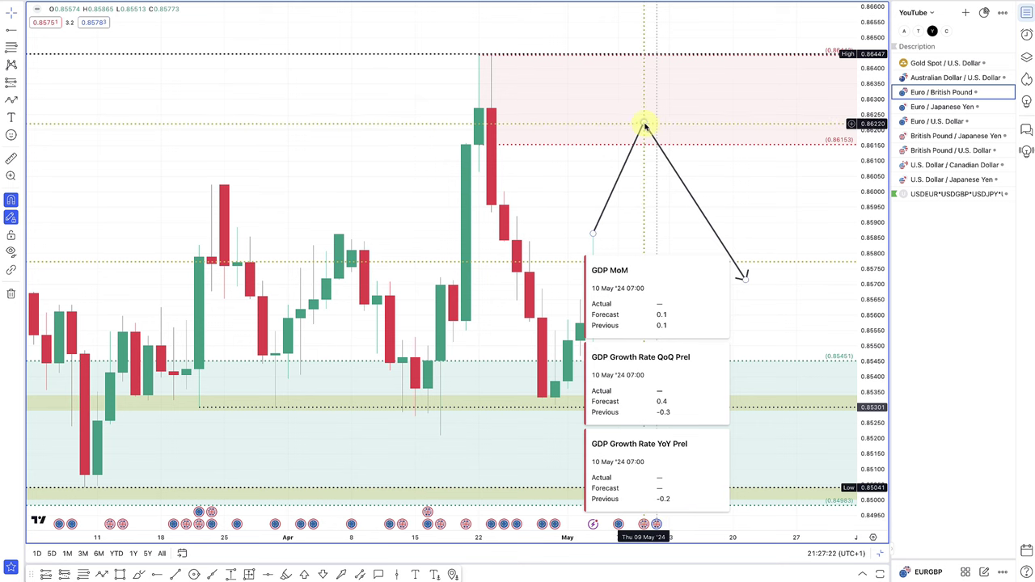
left_click_drag(645, 129, 644, 138)
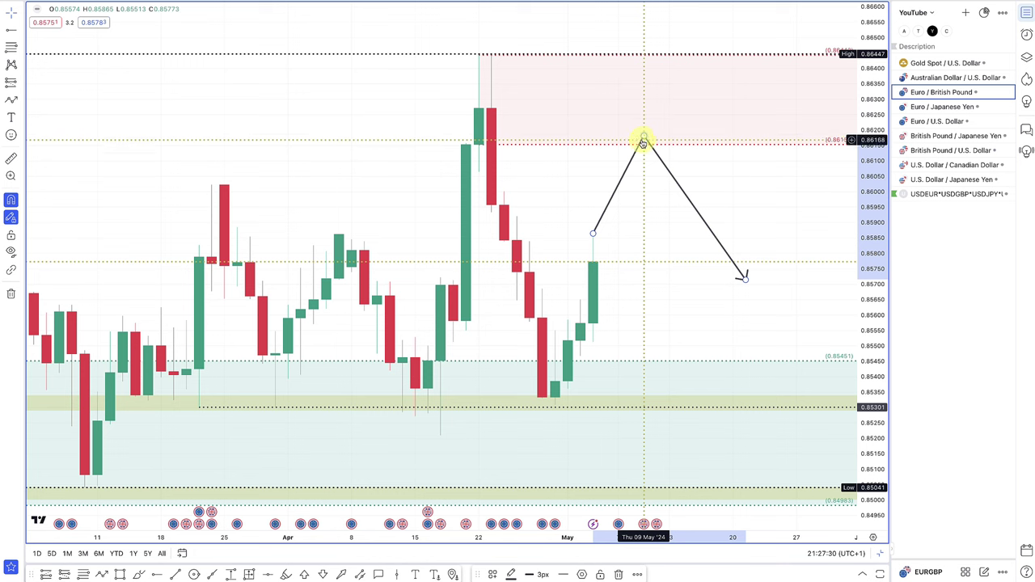
left_click_drag(644, 138, 640, 114)
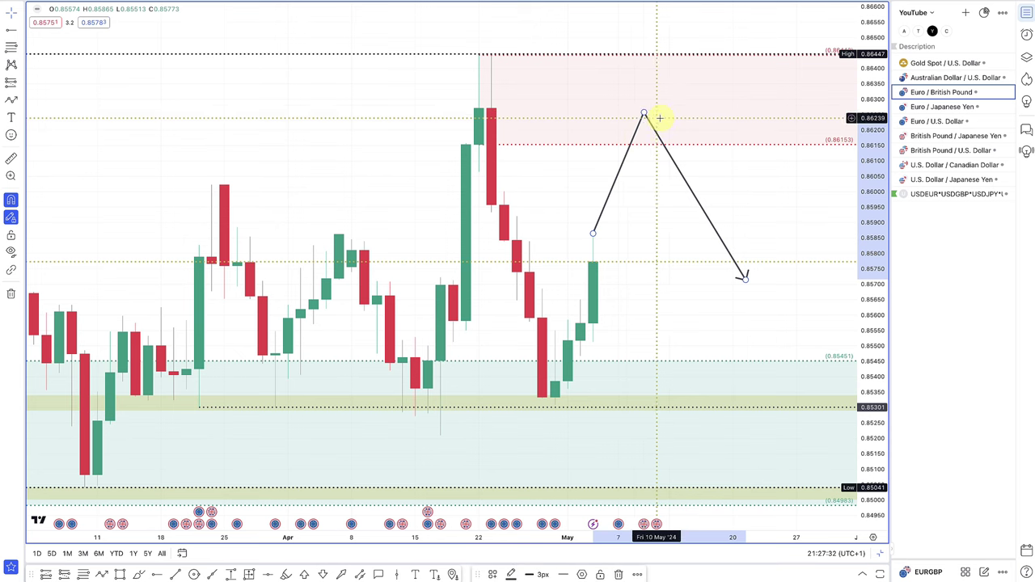
scroll(453, 125, "down", 2)
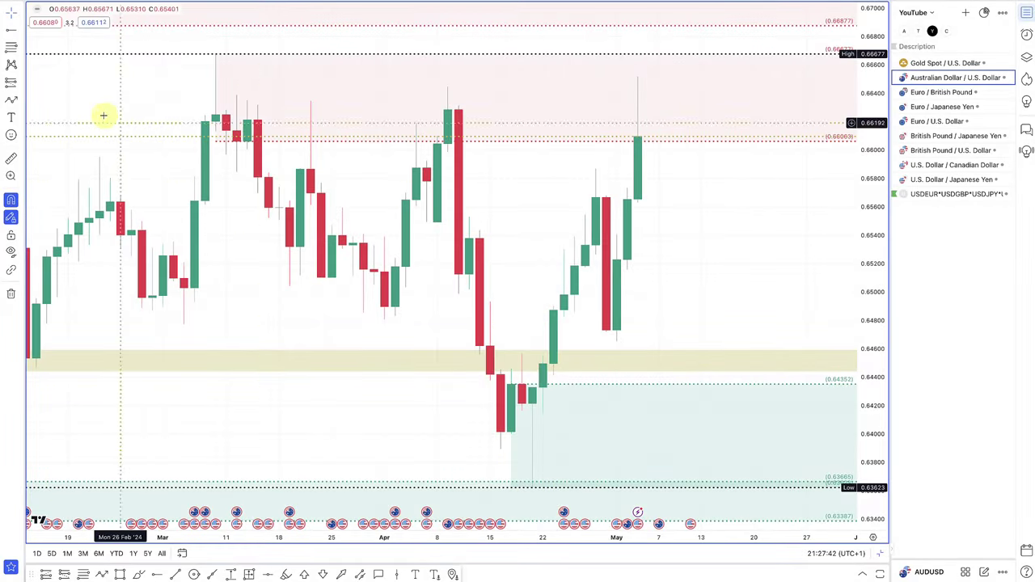
Mark a zone from 0.65667 to 0.64654 at the 30 April and 1 May AUD/USD candles with the DEMAND template
left_click(11, 49)
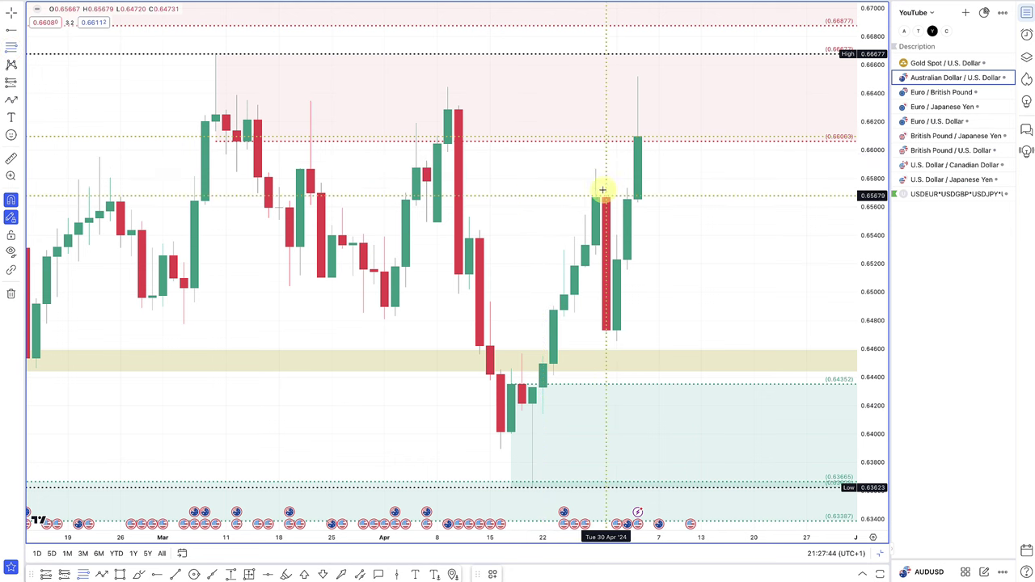
left_click_drag(602, 198, 613, 349)
left_click(491, 574)
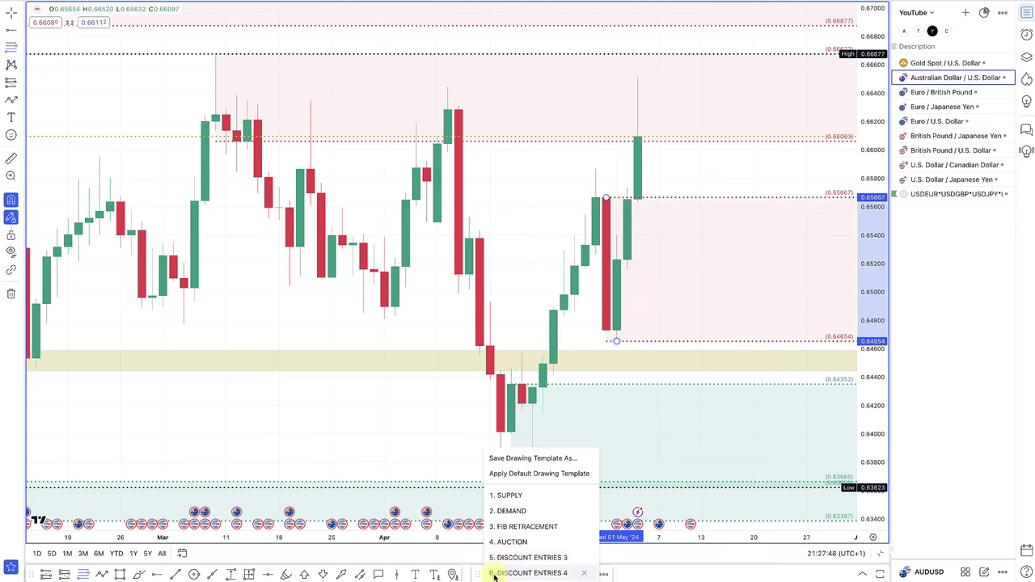
left_click(511, 511)
scroll(649, 304, "down", 5)
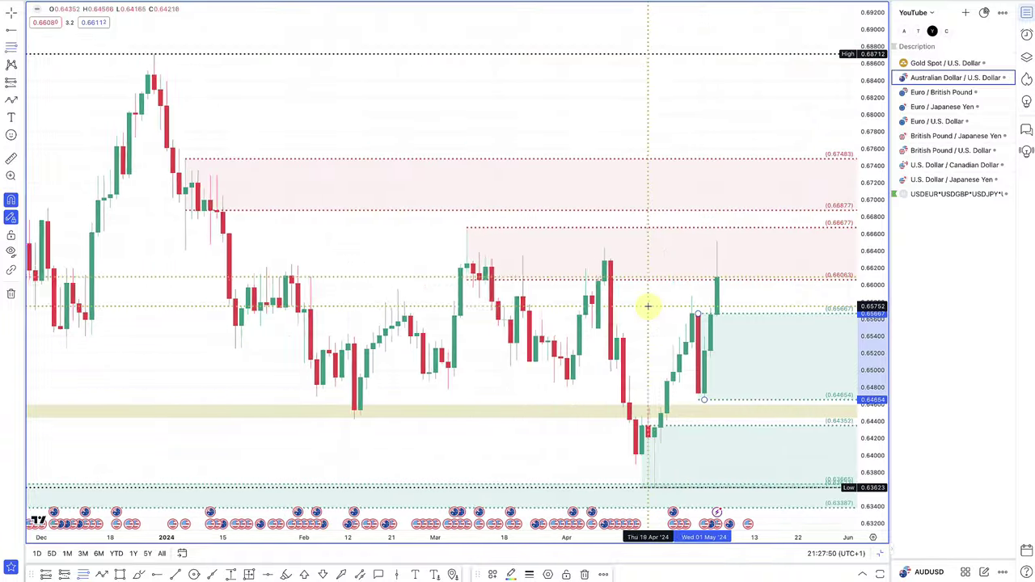
scroll(647, 306, "down", 2)
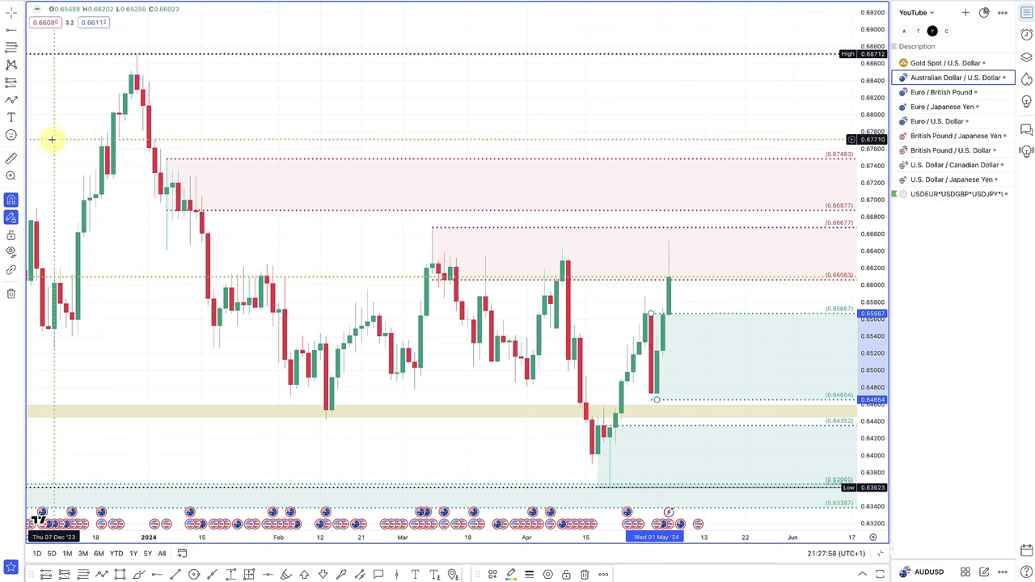
Draw a projected AUD/USD path from the 3 May high of 0.66520 down to about 0.649 and back up to about 0.6646
left_click(11, 99)
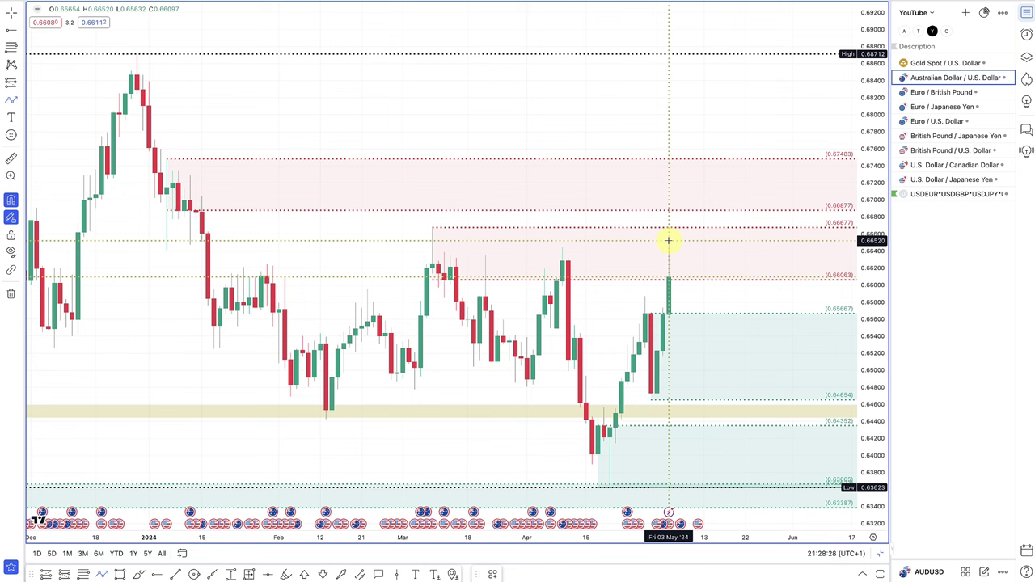
left_click(669, 240)
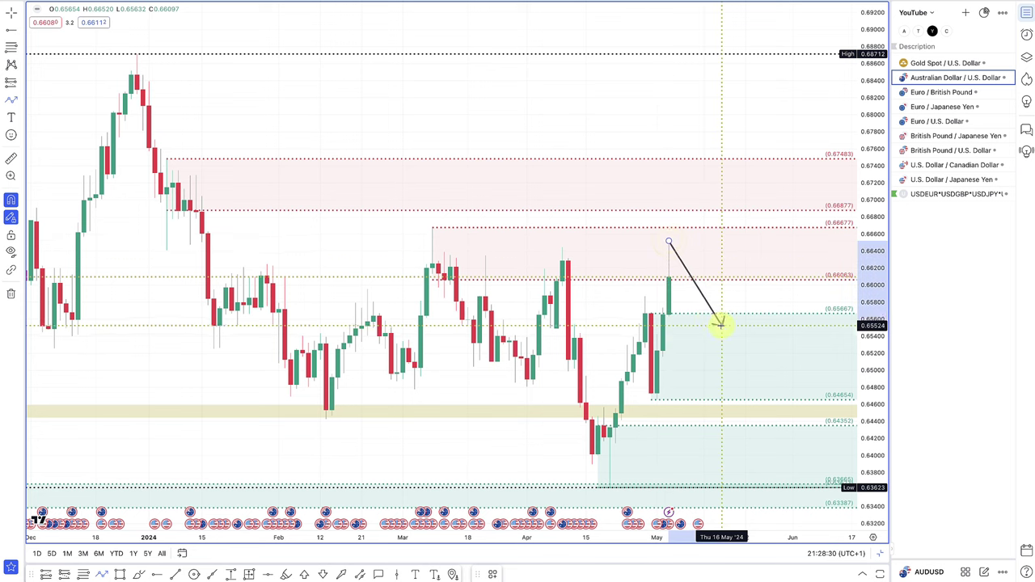
left_click(703, 380)
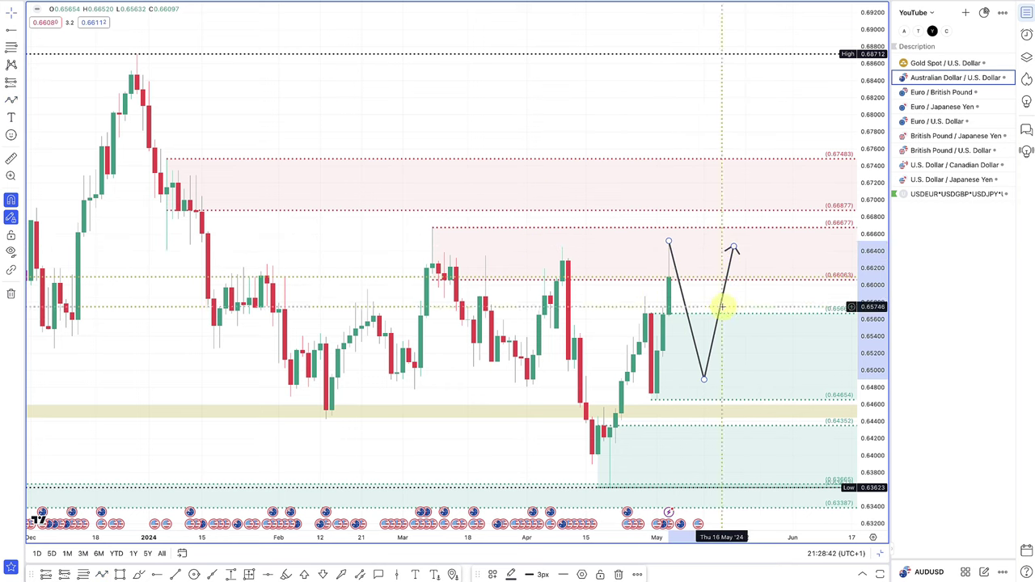
Reshape the AUD/USD path to start near 0.6705 on 6 May, bottom near 0.6495 and end near 0.667
mouse_move(704, 381)
left_mouse_down()
mouse_move(704, 322)
mouse_move(703, 388)
mouse_move(703, 374)
left_mouse_up()
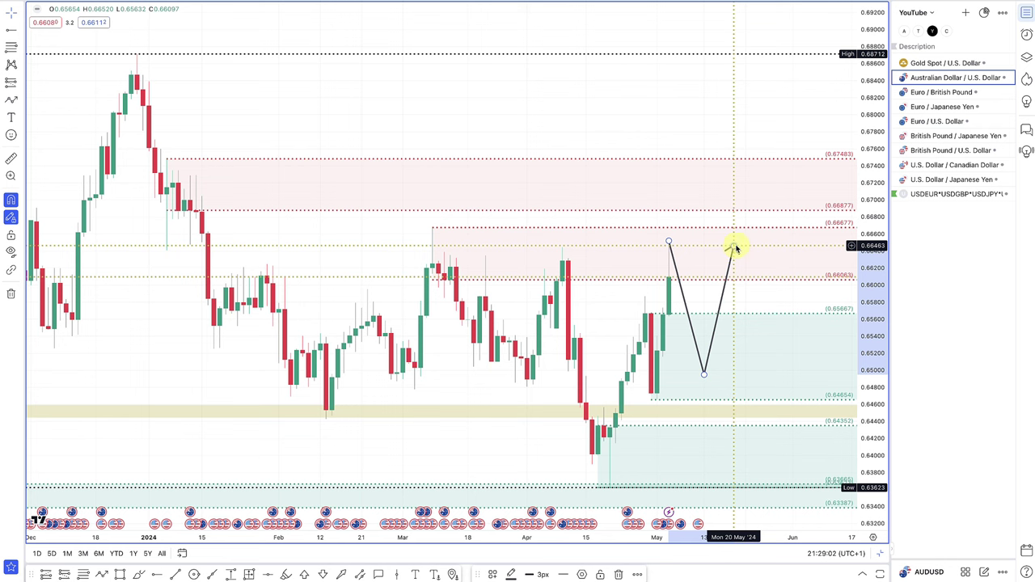
left_click_drag(733, 247, 750, 224)
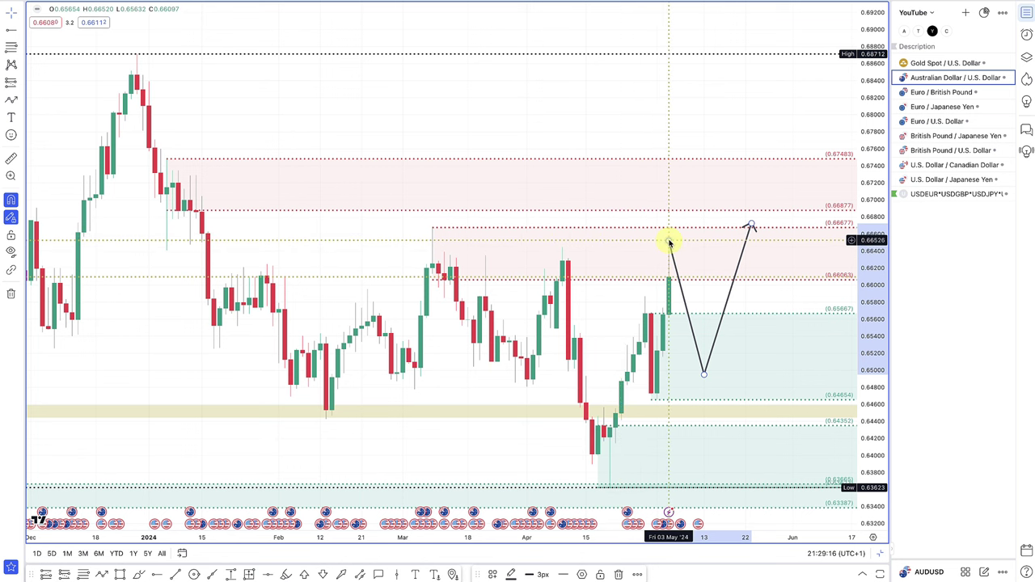
left_click_drag(669, 242, 676, 198)
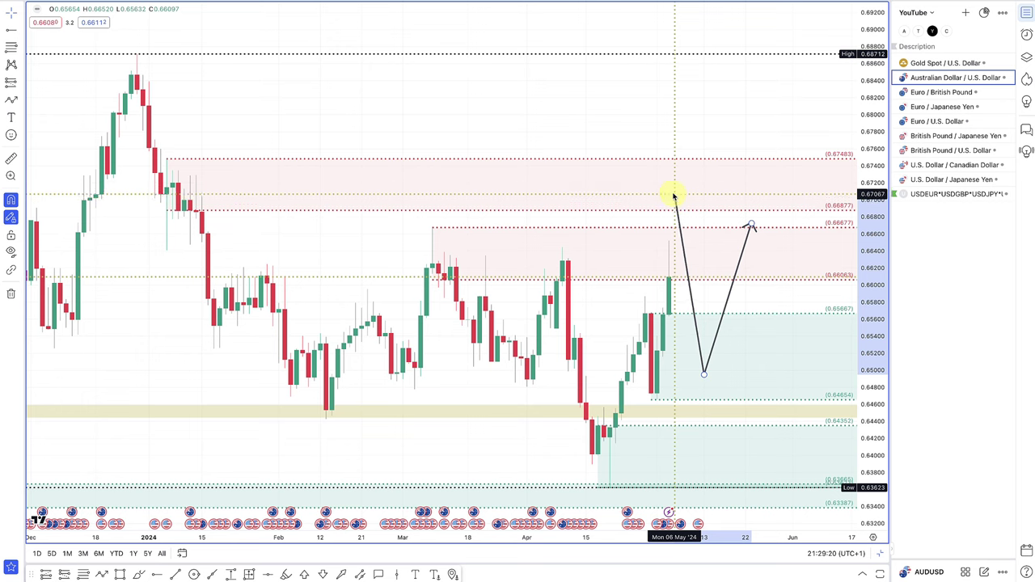
left_click_drag(672, 196, 674, 195)
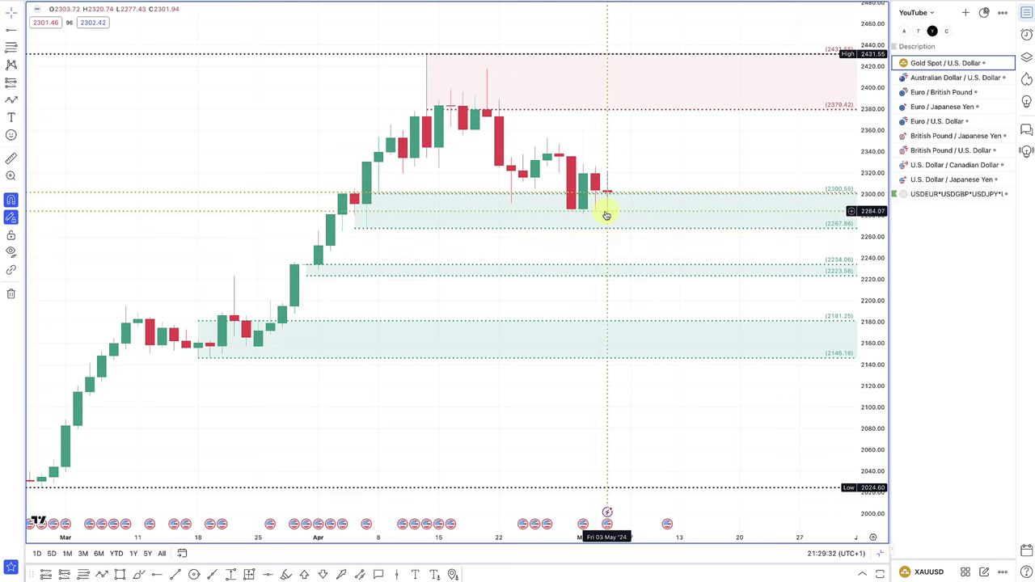
Draw an upward arrow on the gold chart from about 2238 on 7 March to about 2366 on 19 March
left_click(11, 99)
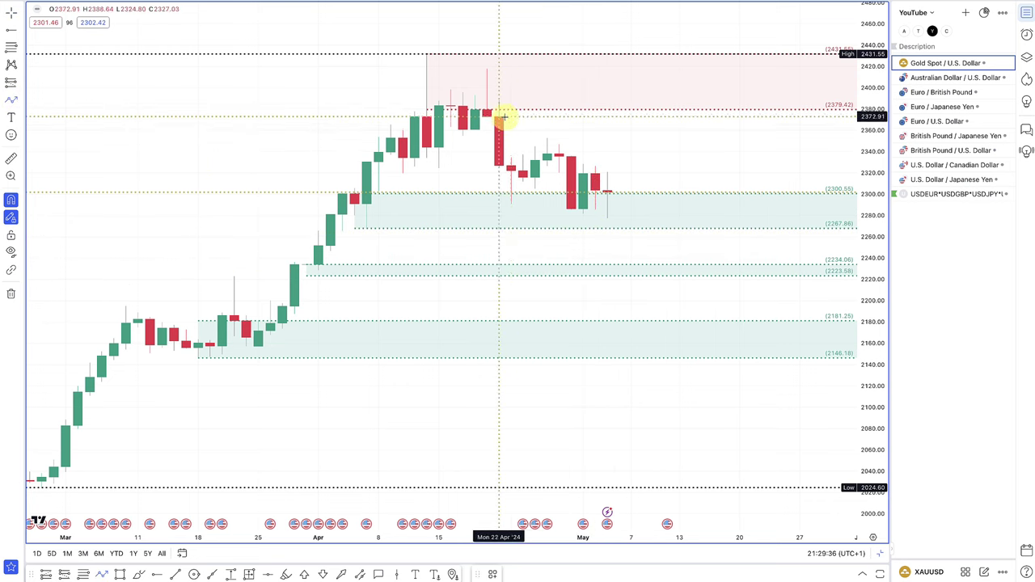
scroll(574, 169, "down", 3)
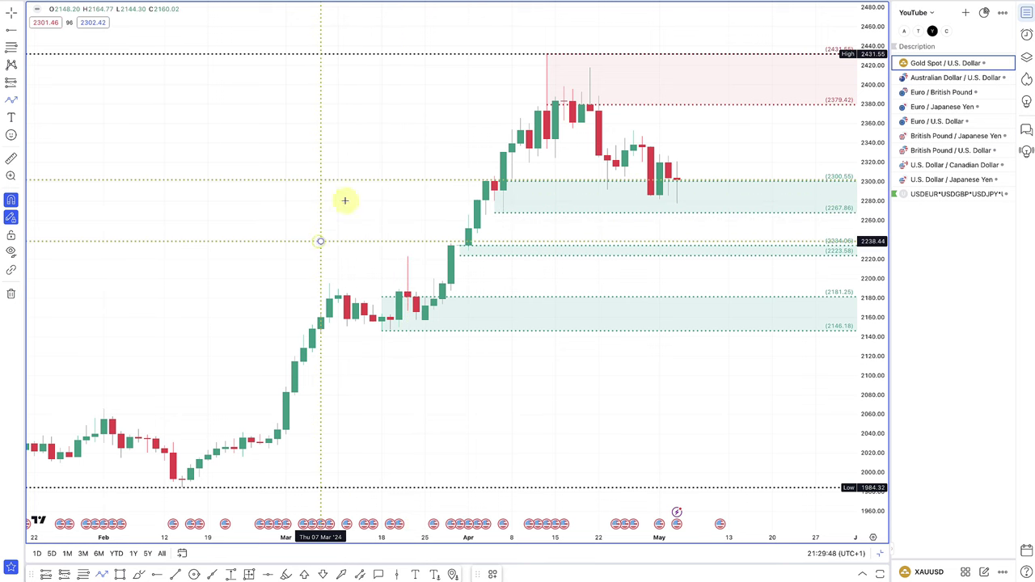
left_click(320, 241)
left_click(391, 116)
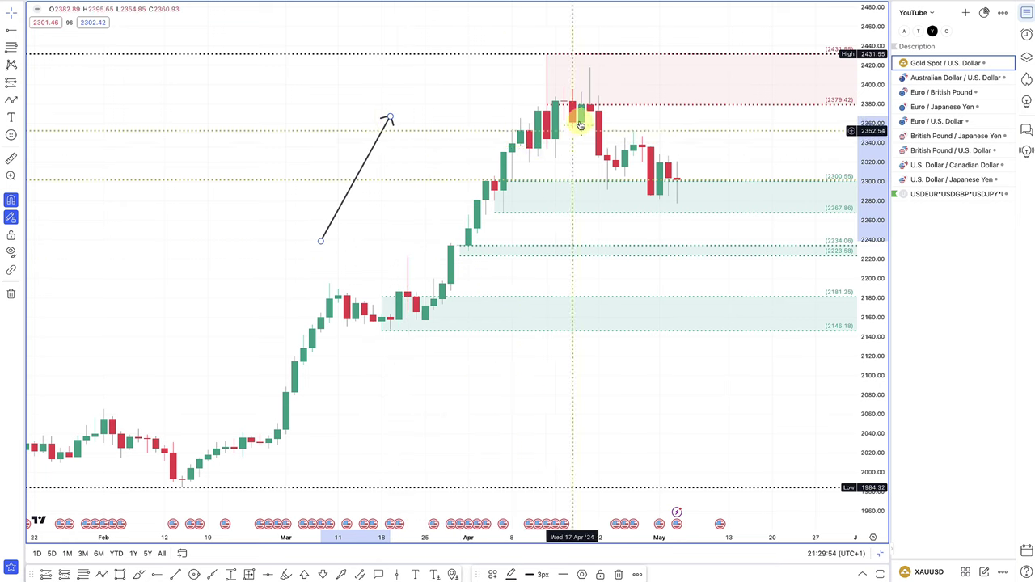
Check the USD index chart, then return to gold and extend the upward arrow's end to about 27 March near 2365
left_click(947, 194)
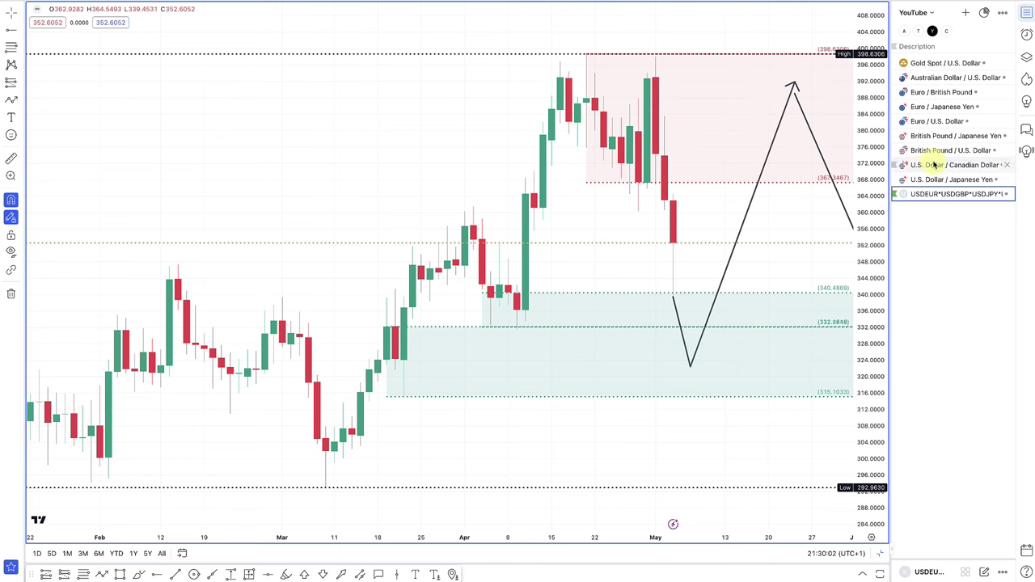
left_click(942, 65)
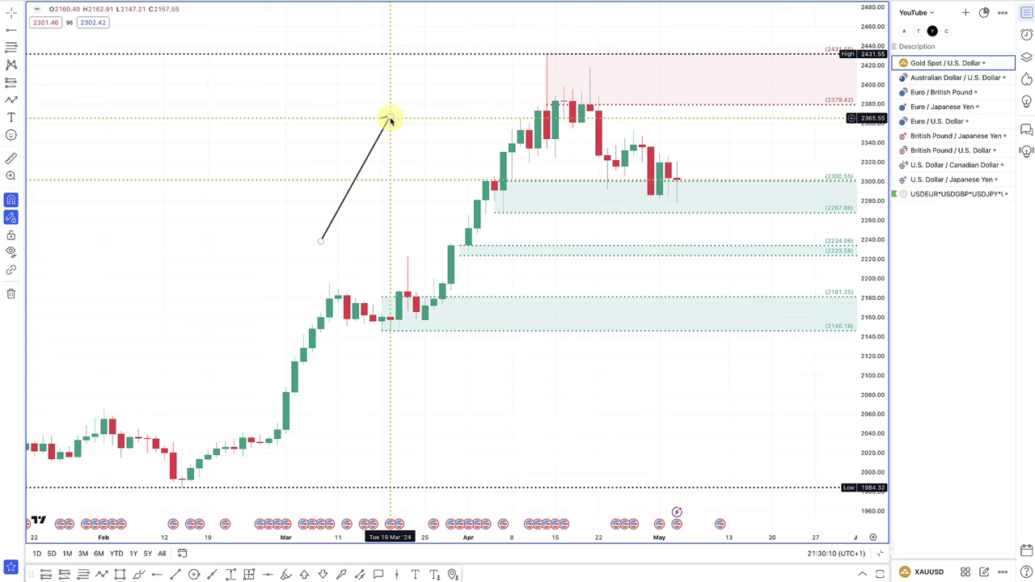
left_click_drag(390, 118, 440, 119)
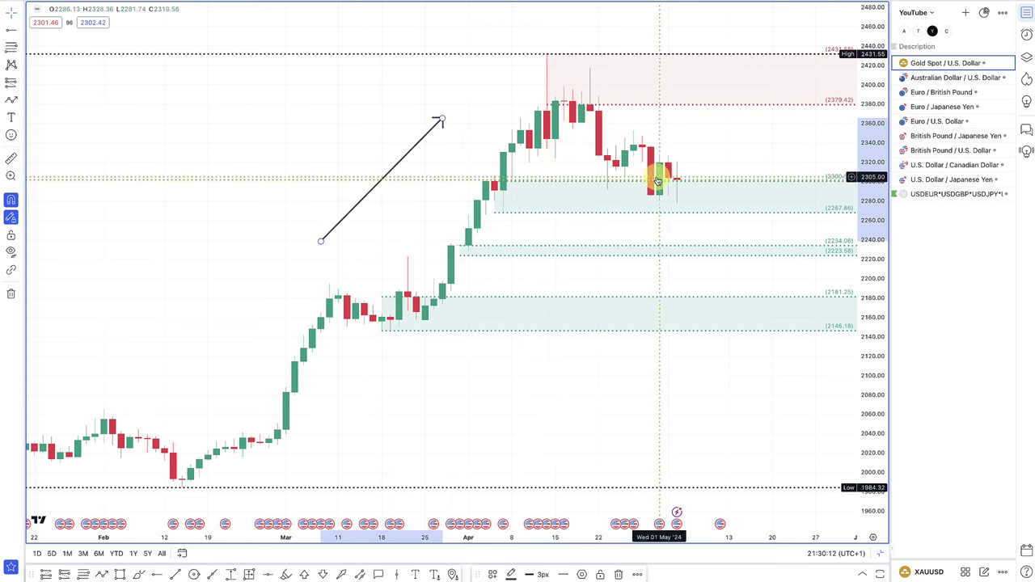
left_click(102, 575)
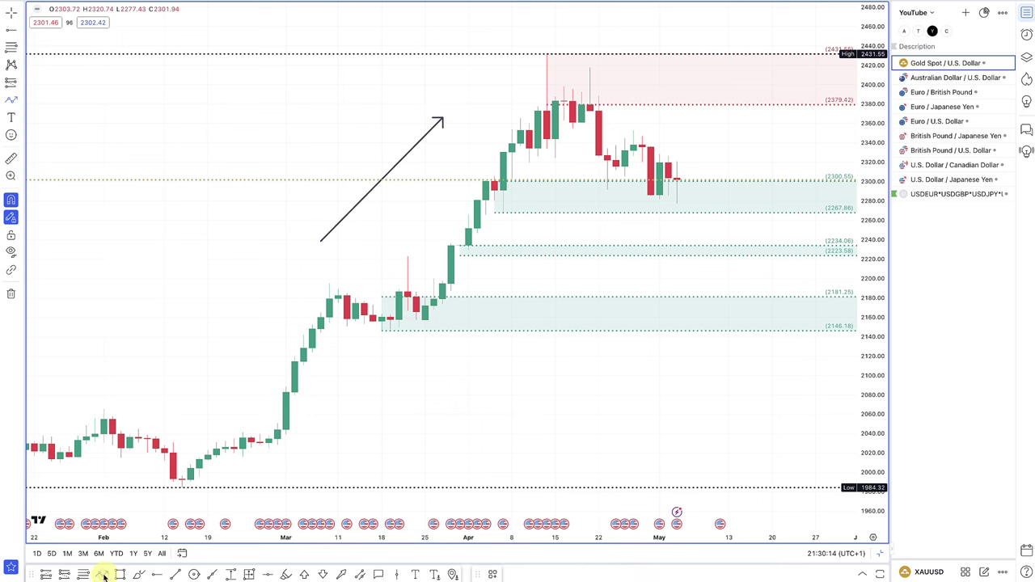
left_click(684, 188)
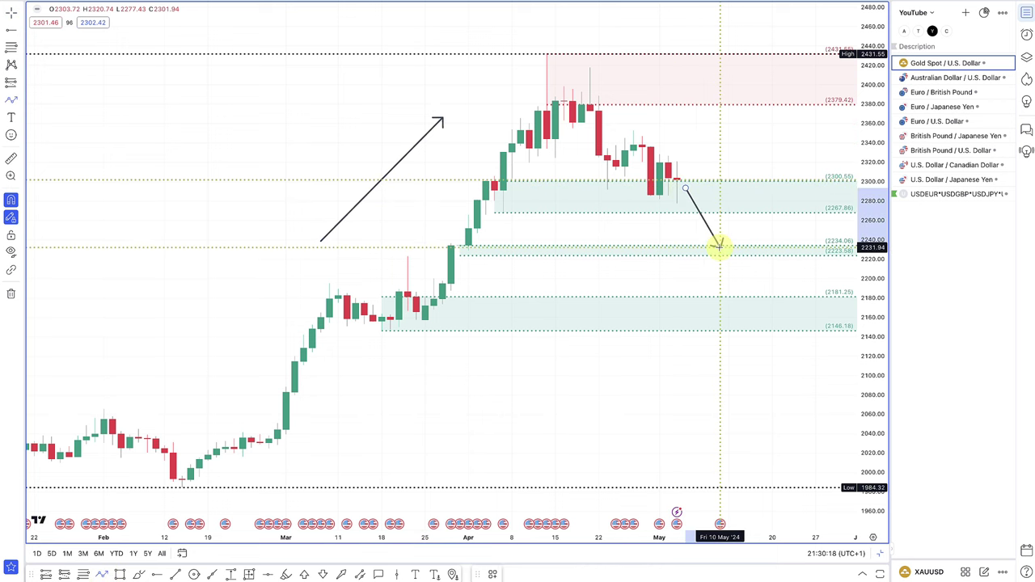
key("Escape")
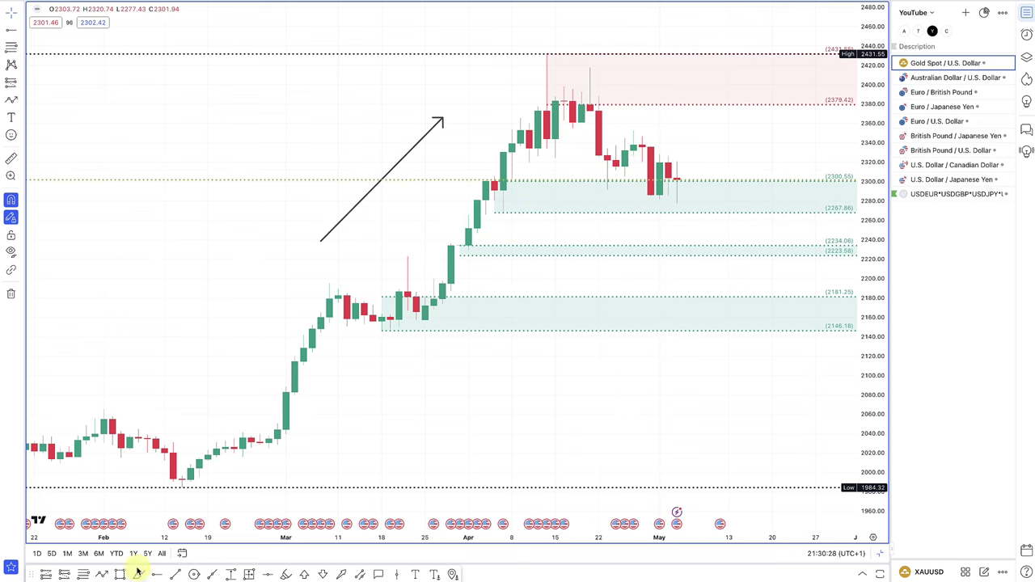
Draw a gold path from the 5 April low through the 2431.55 high, 3 May low and about 2430 on 14 May to about 2277 on 22 May
left_click(102, 575)
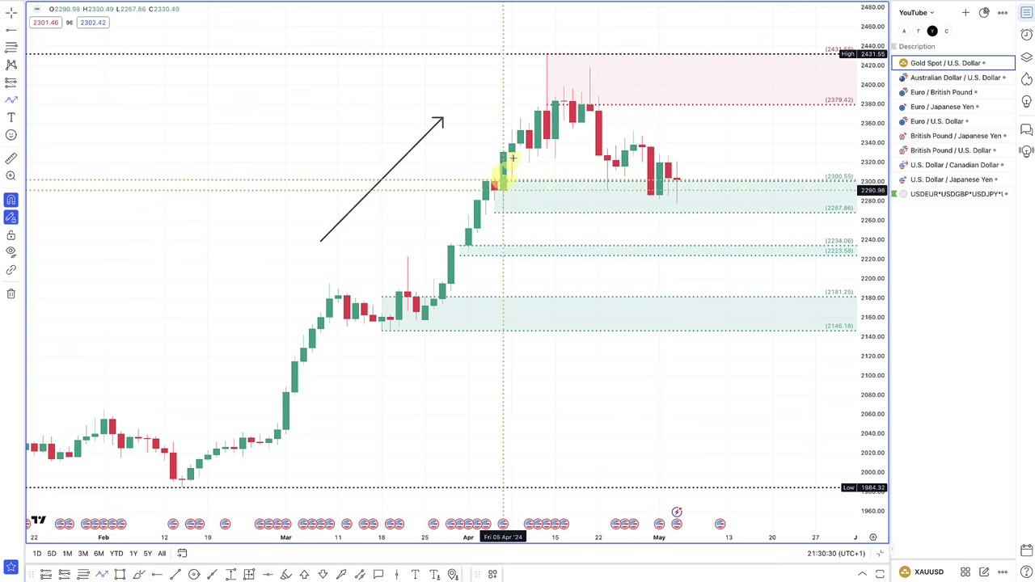
left_click(503, 214)
left_click(546, 55)
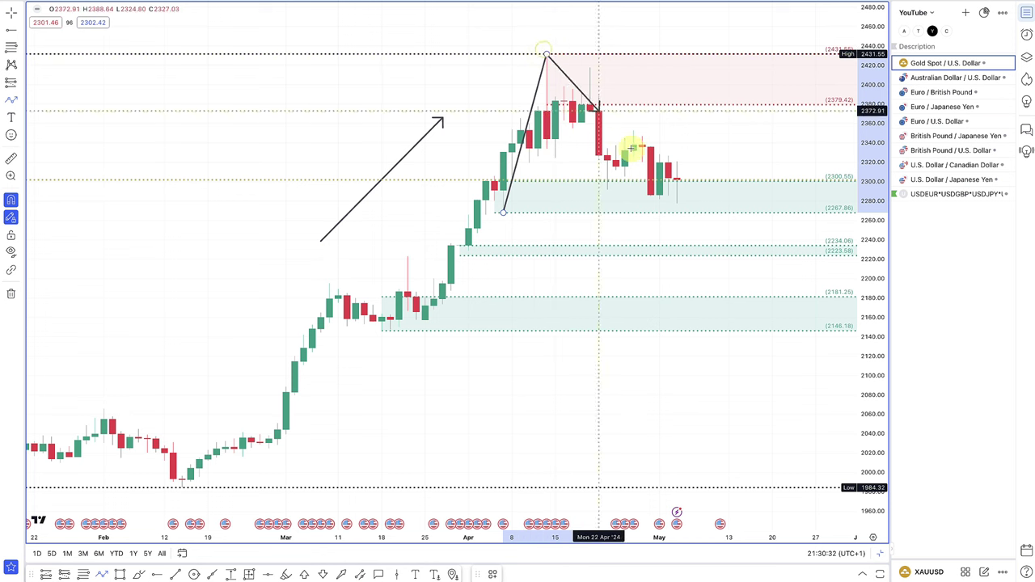
left_click(676, 204)
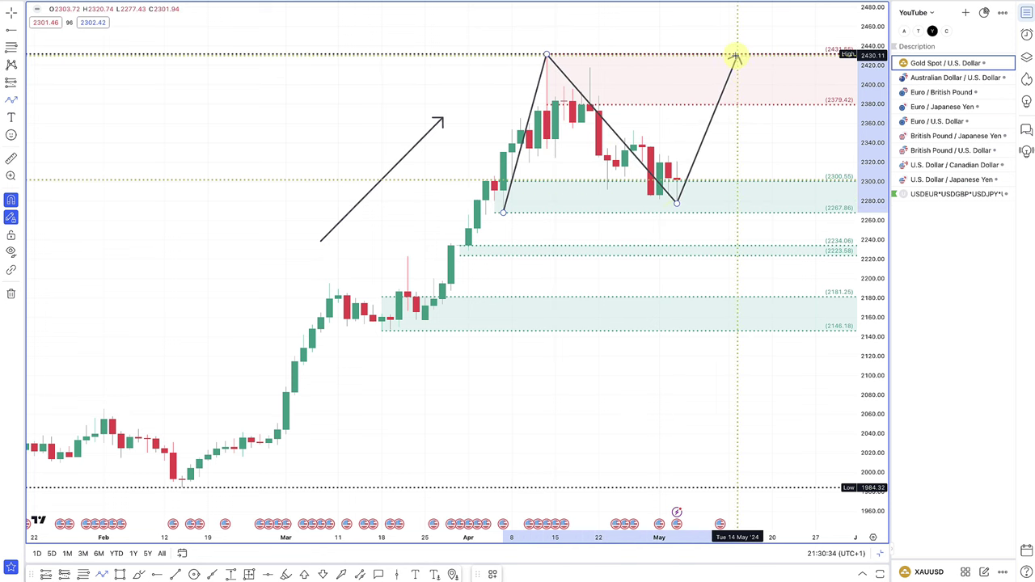
left_click(737, 55)
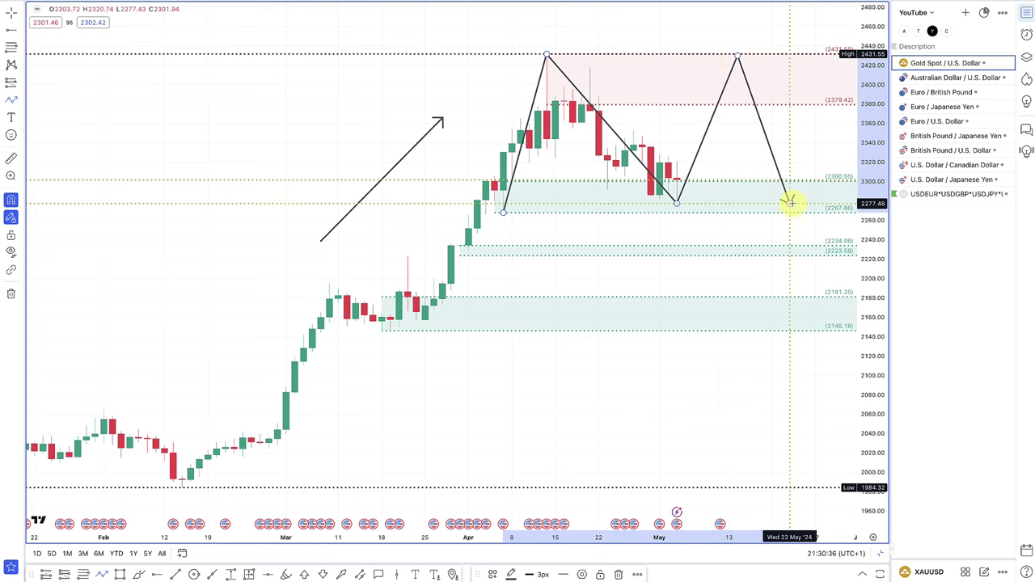
double_click(789, 200)
scroll(648, 251, "down", 2)
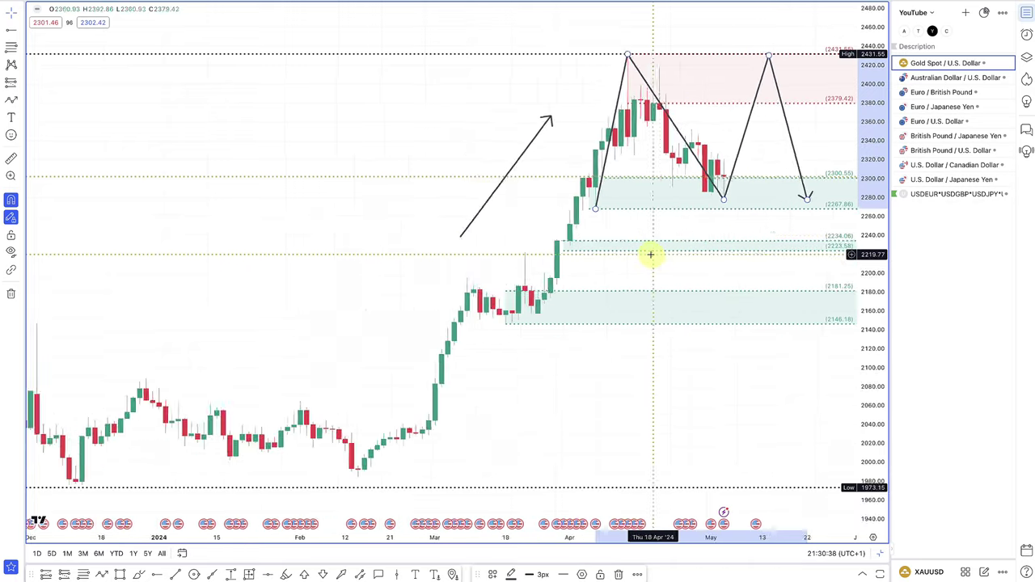
scroll(650, 253, "down", 3)
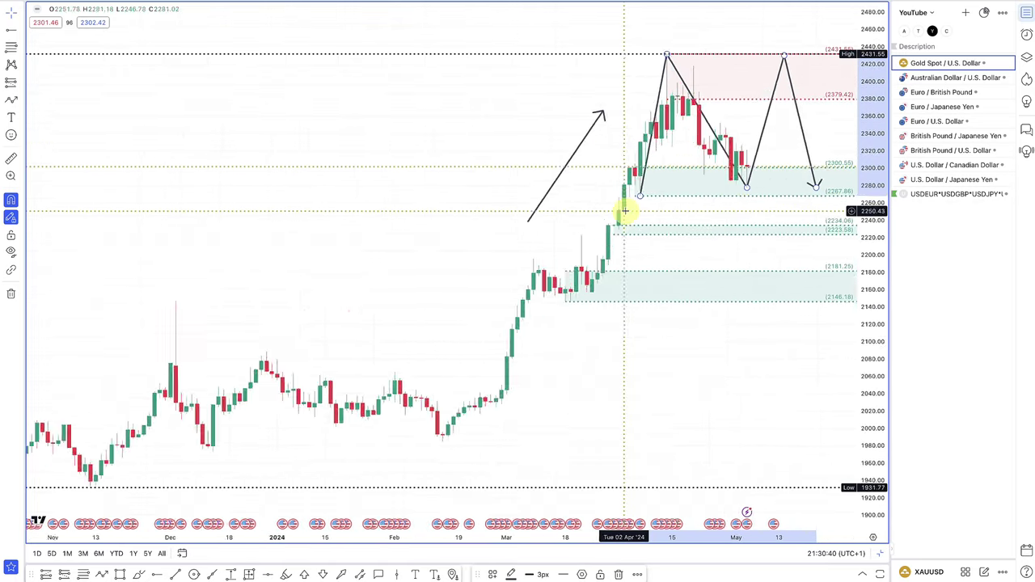
scroll(624, 211, "up", 4)
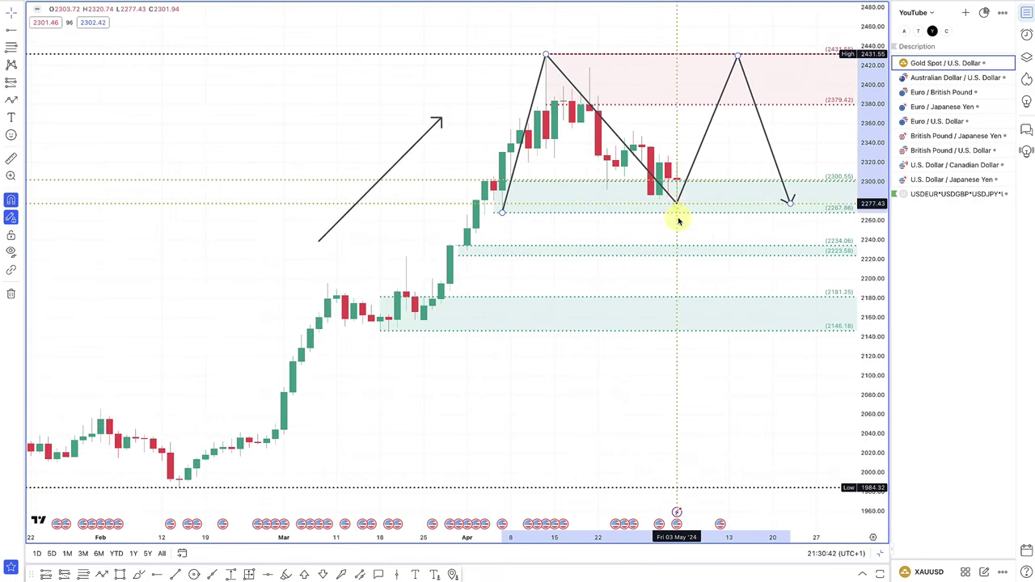
Lower the gold path's 3 May trough to about 2224 and delete the separate upward arrow
left_click_drag(677, 219, 678, 259)
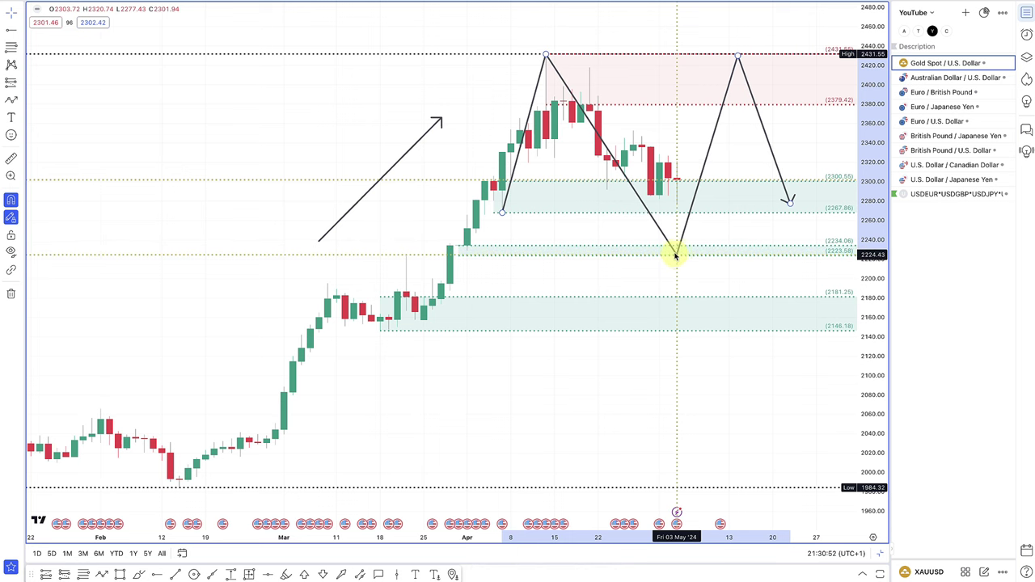
left_click_drag(674, 257, 676, 254)
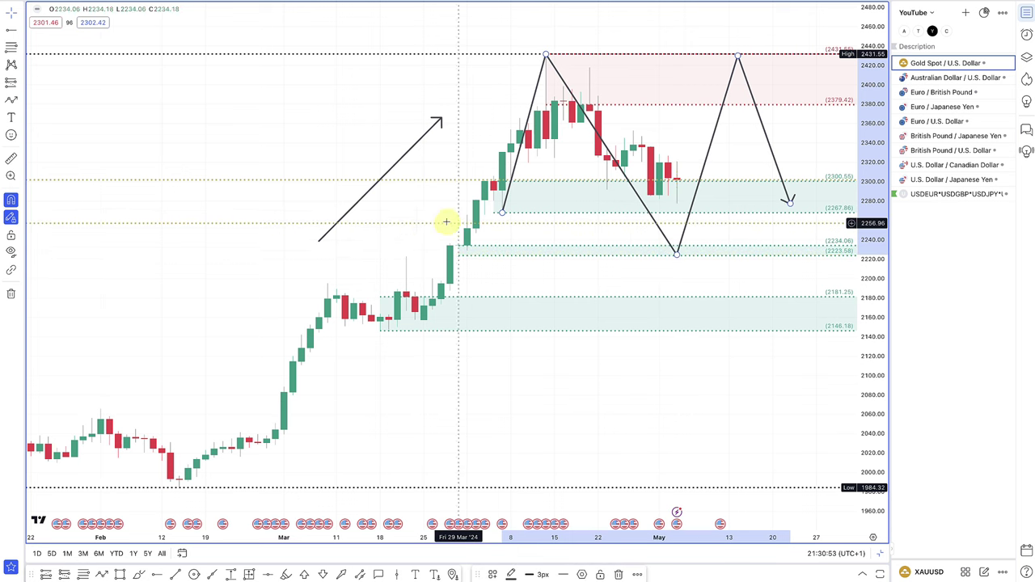
left_click(431, 134)
key("Delete")
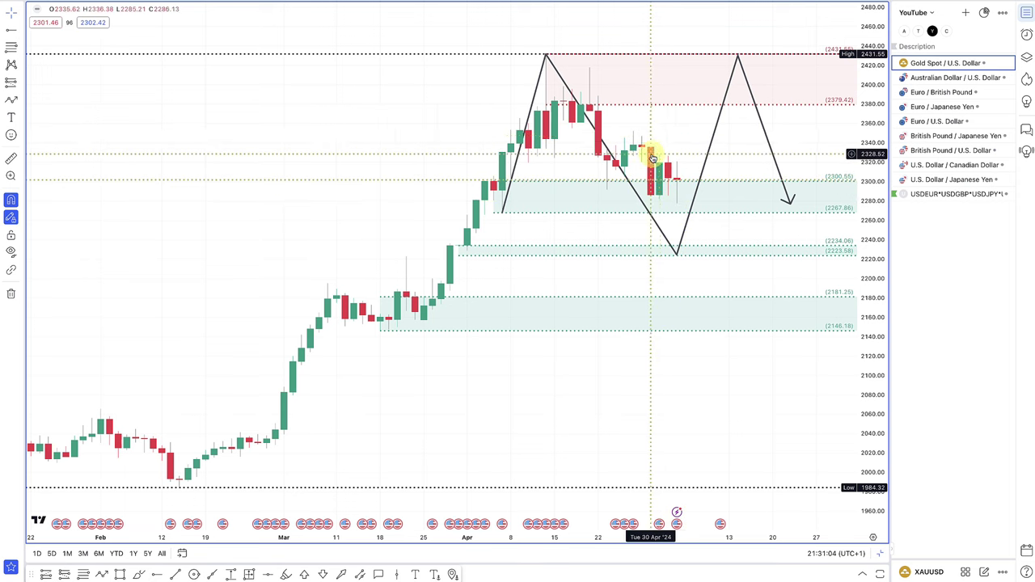
Mark a gold zone from 2332.11 to 2352.63 starting at the 26 April candle with the SUPPLY template
scroll(652, 157, "down", 3)
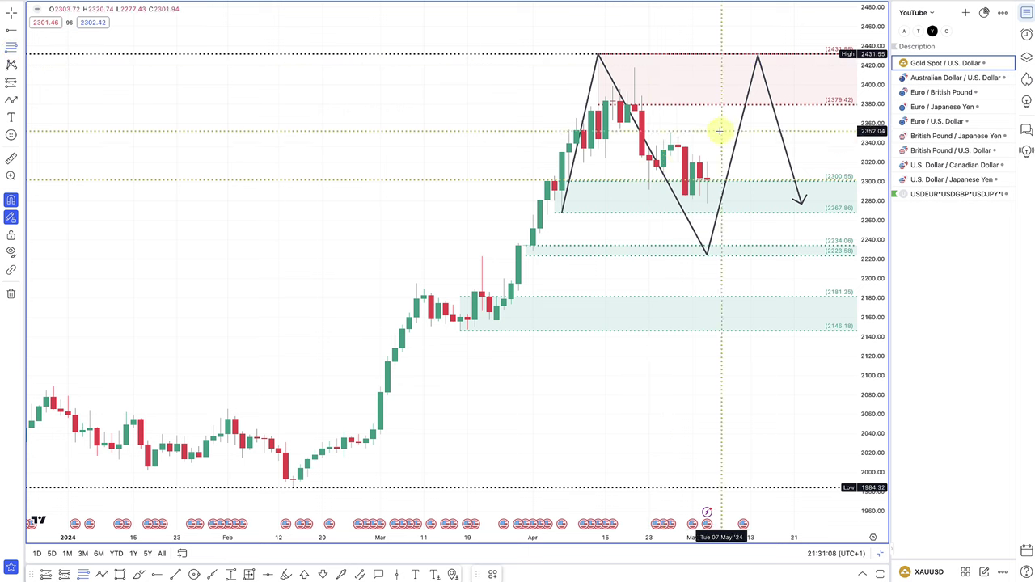
left_click_drag(670, 150, 667, 130)
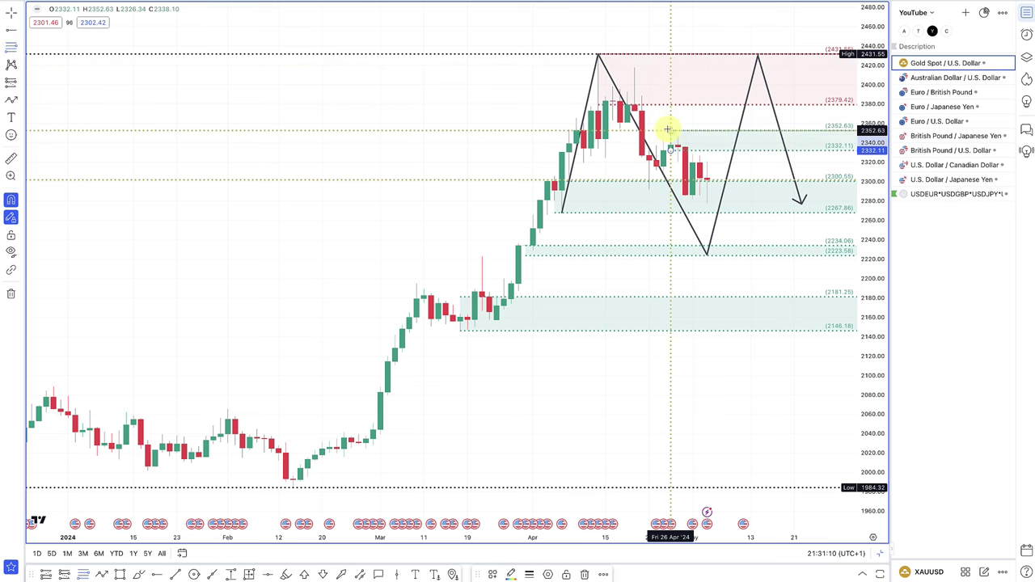
left_click(493, 575)
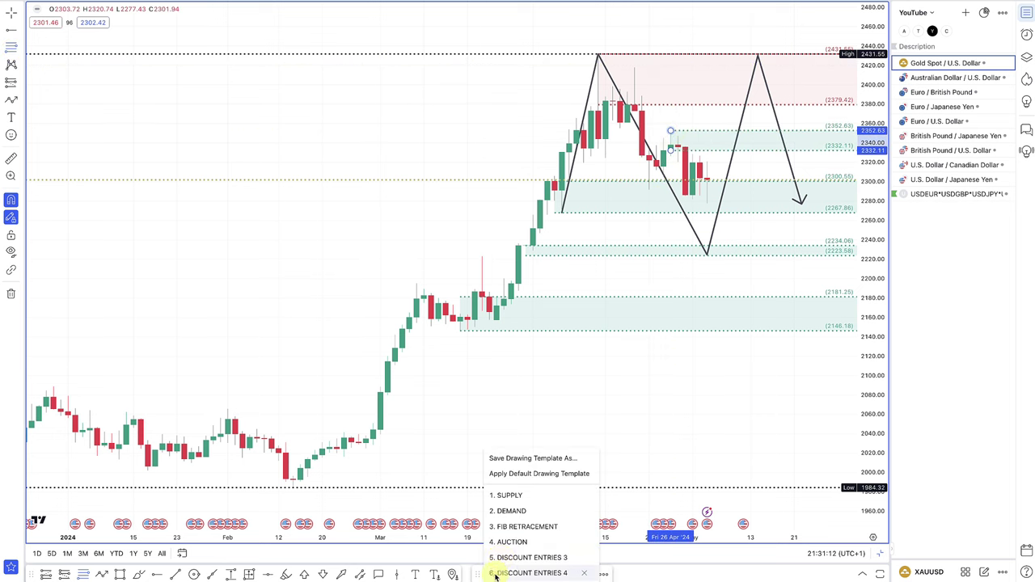
left_click(512, 494)
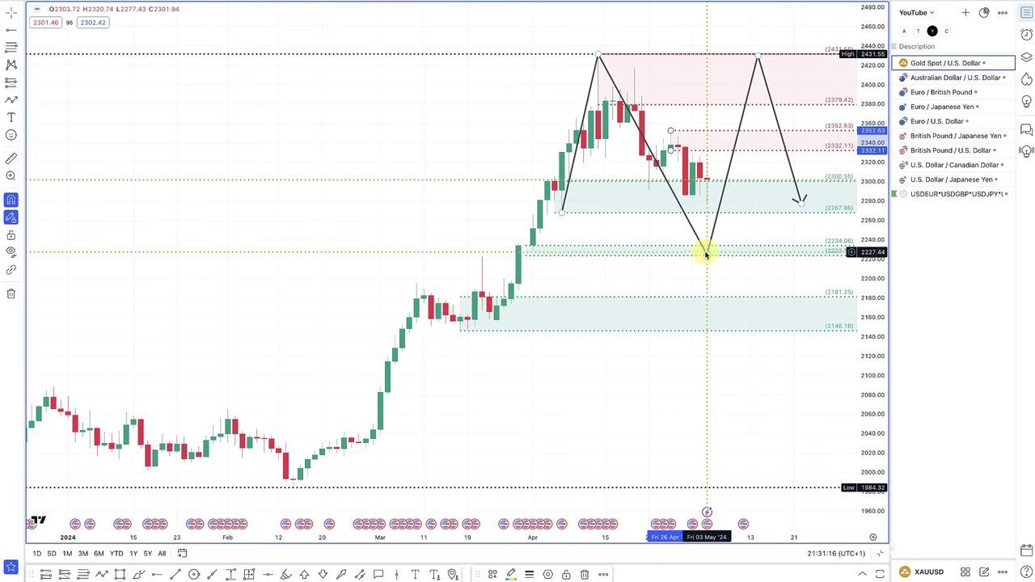
Move the gold path's trough up to 2286.13 at the 1 May candle
left_click_drag(704, 253, 692, 208)
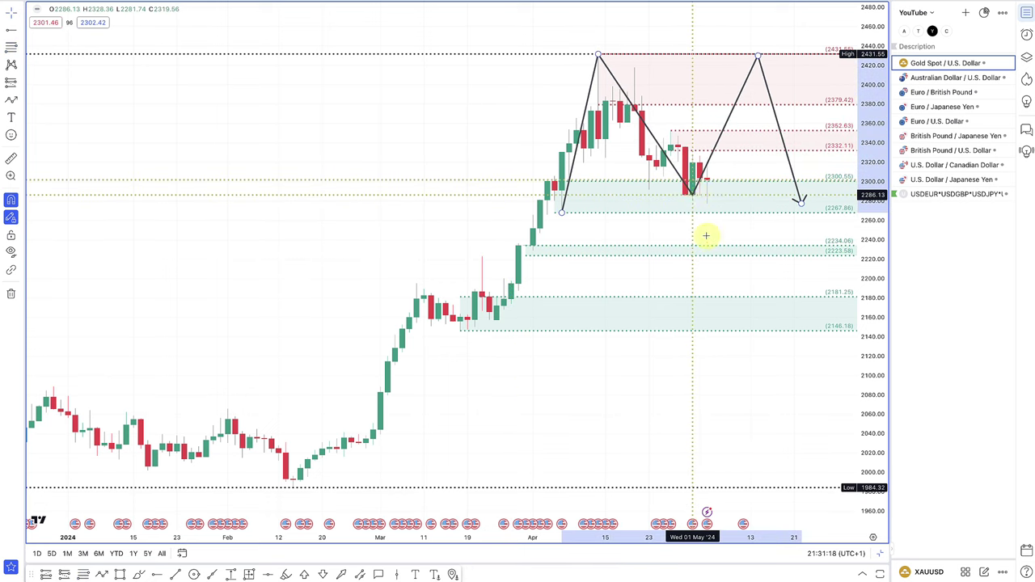
scroll(692, 205, "down", 2)
left_click(715, 200)
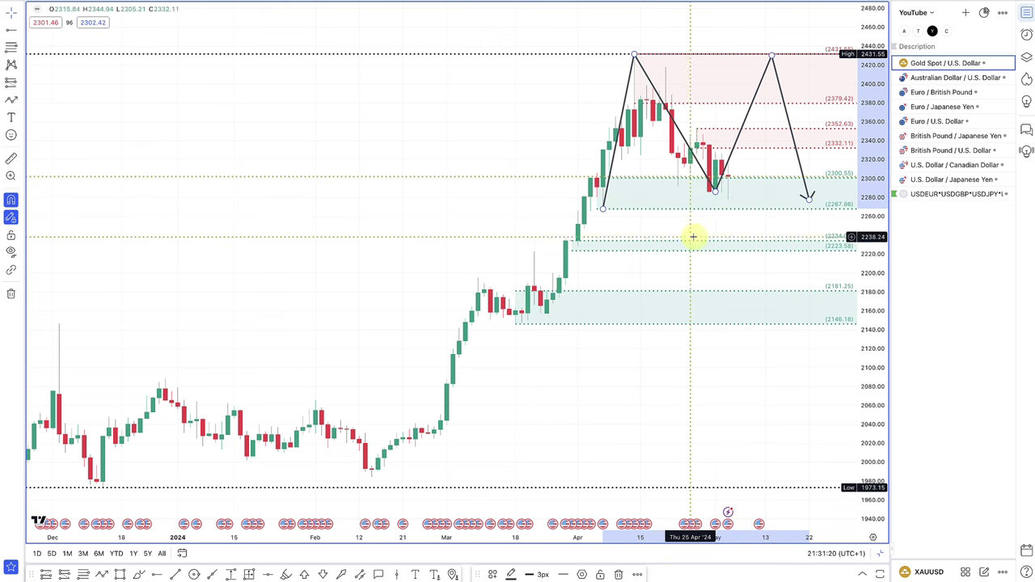